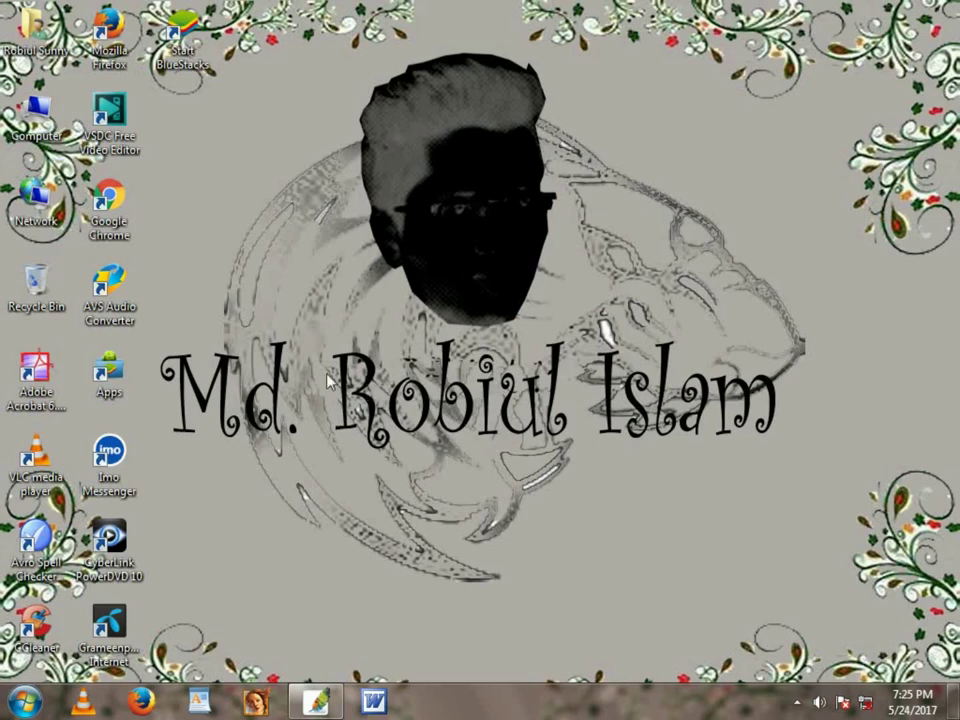
Step: Restore the Photoshop window with the teal-background portrait from the taskbar
click(316, 700)
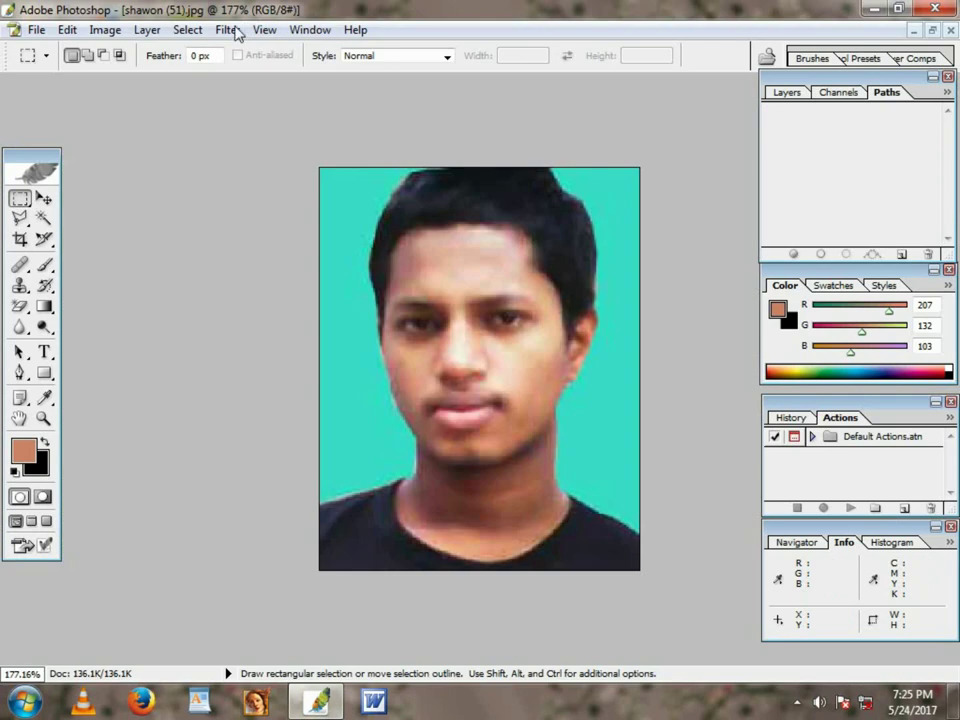
Step: Show the Distort filter submenu over the portrait, after closing the Filter menu once
click(227, 30)
mouse_move(258, 231)
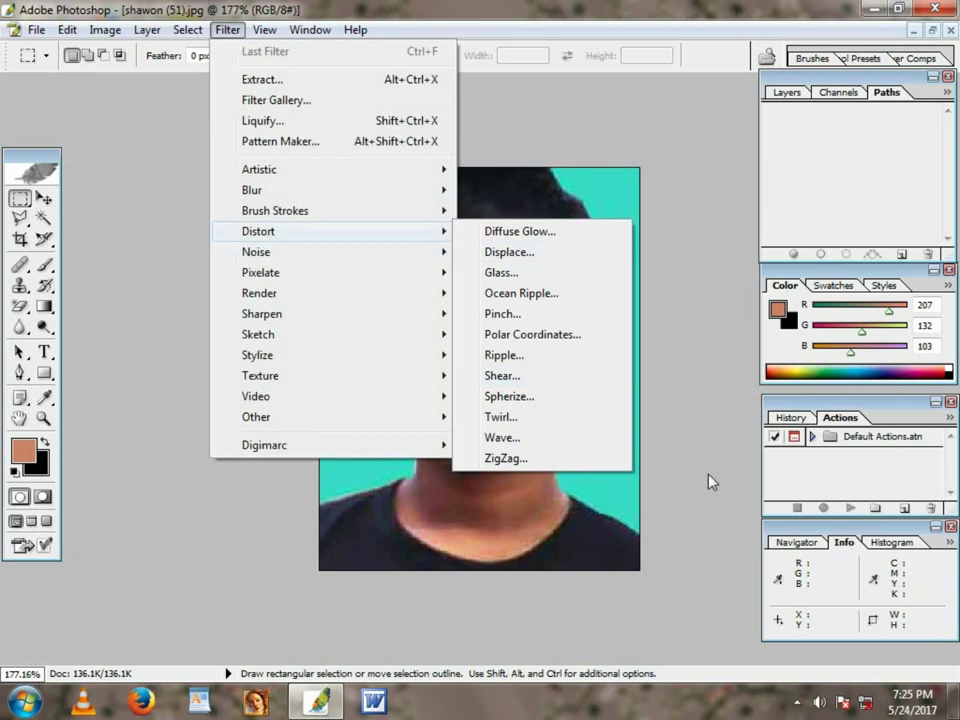
click(547, 336)
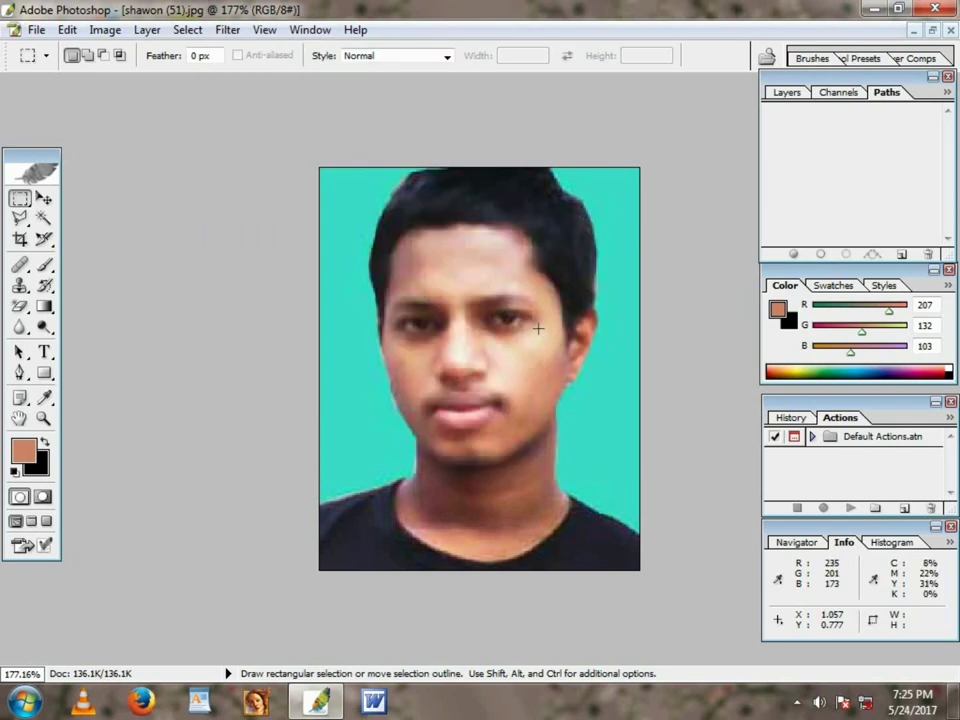
key(shift)
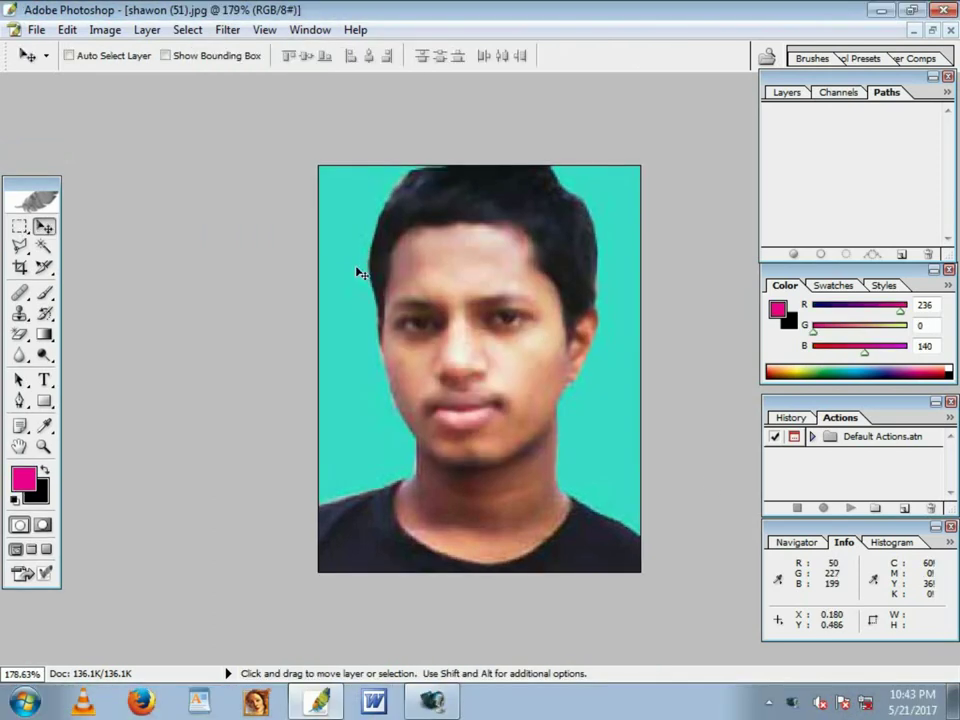
click(230, 31)
mouse_move(258, 231)
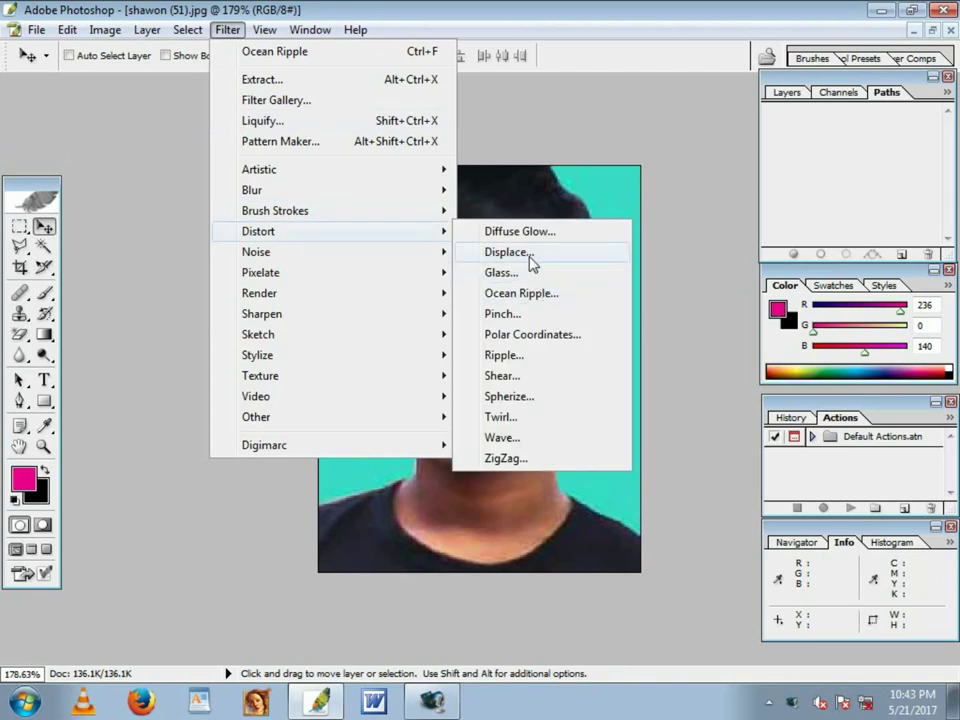
click(530, 256)
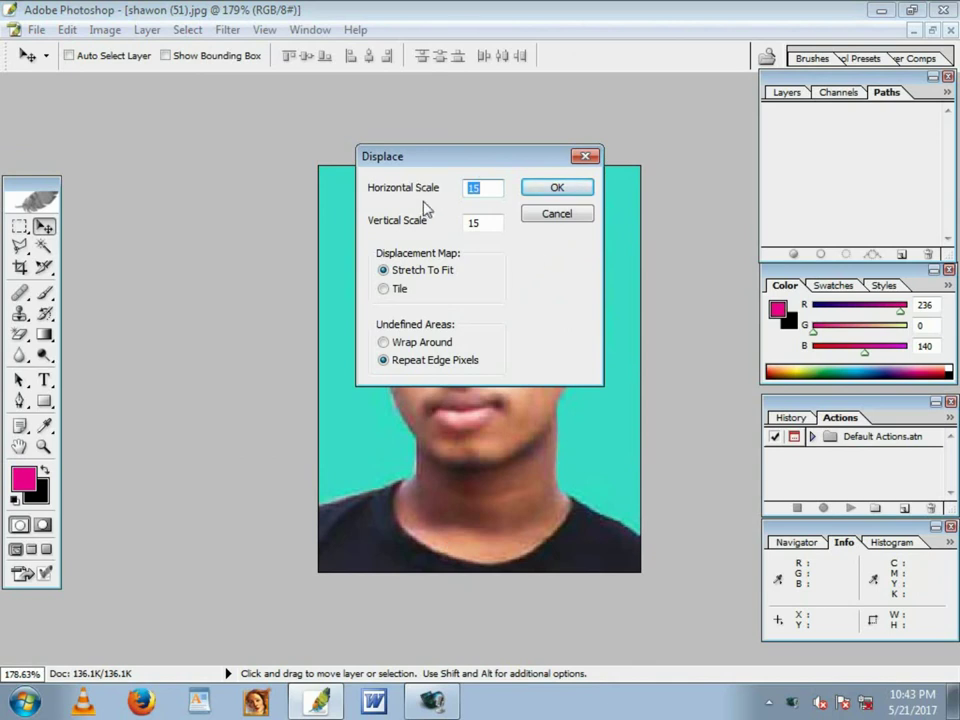
drag(488, 219, 453, 222)
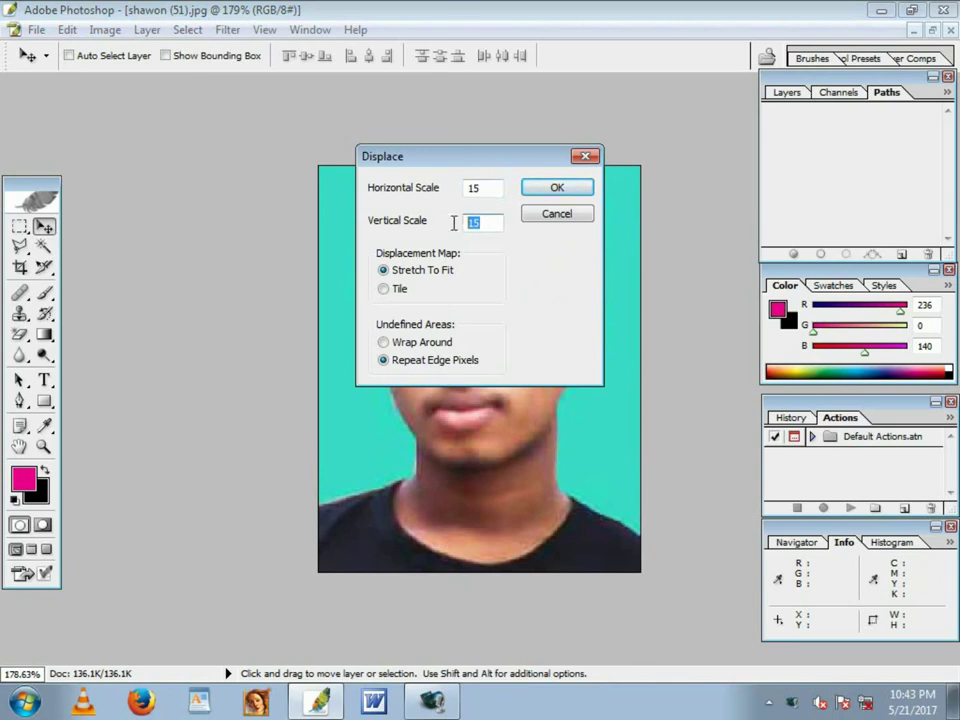
drag(491, 188, 439, 195)
click(557, 188)
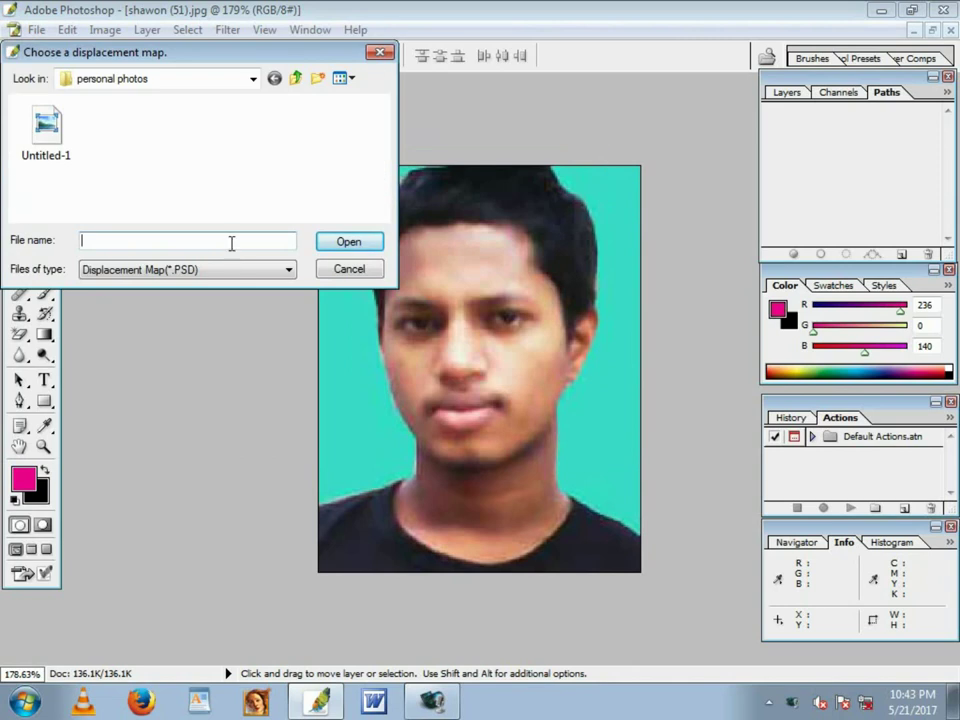
text(dkdflkgjcvmn)
click(362, 242)
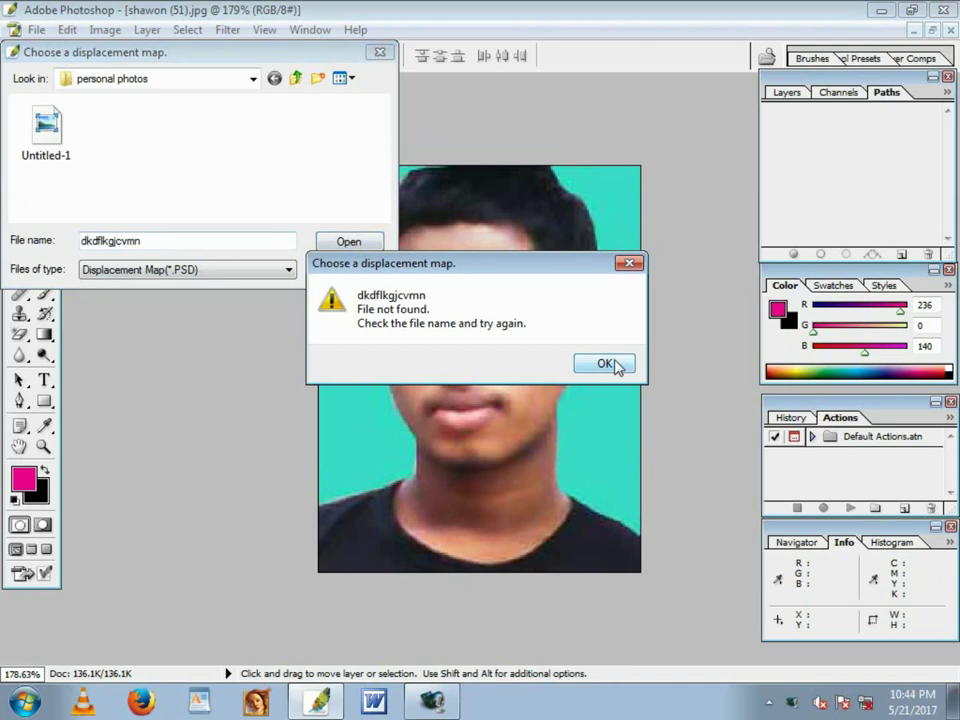
click(605, 364)
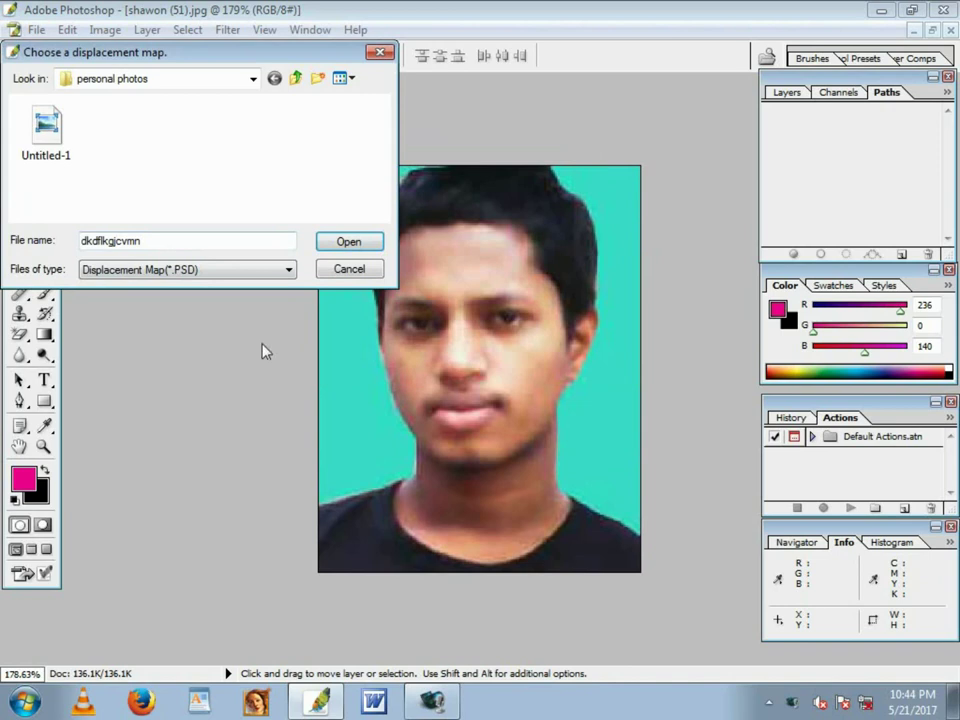
drag(193, 241, 80, 241)
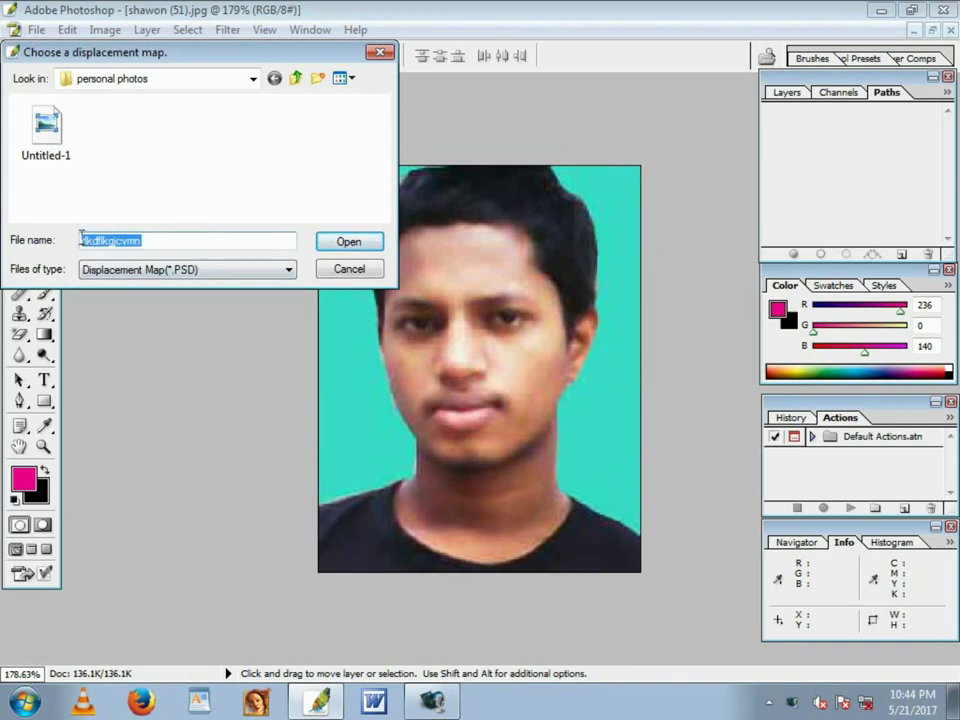
key(BackSpace)
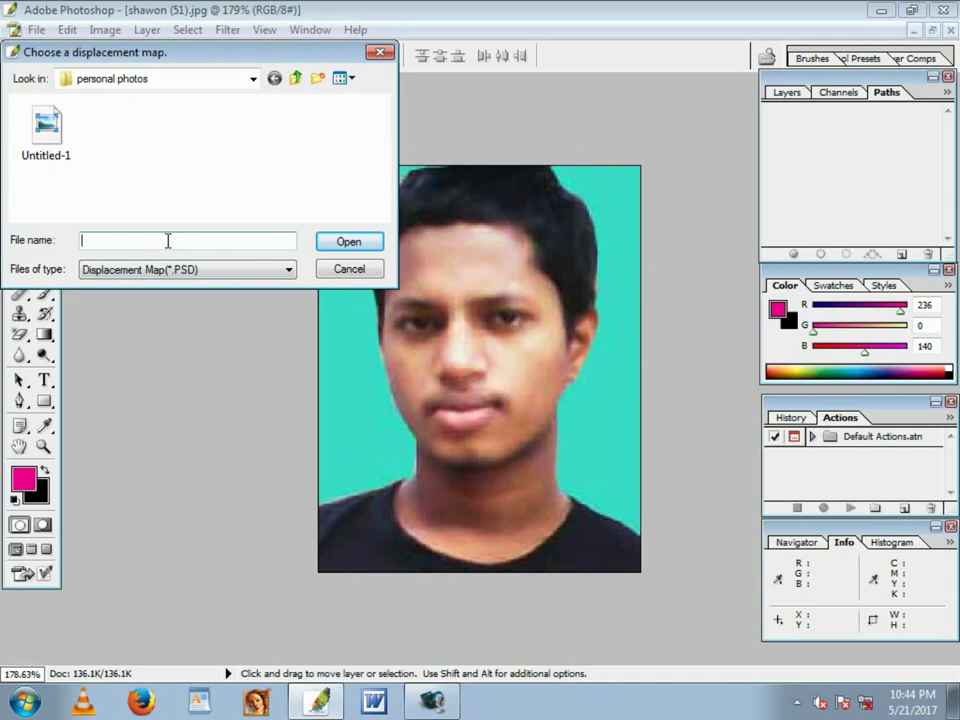
text(shawon)
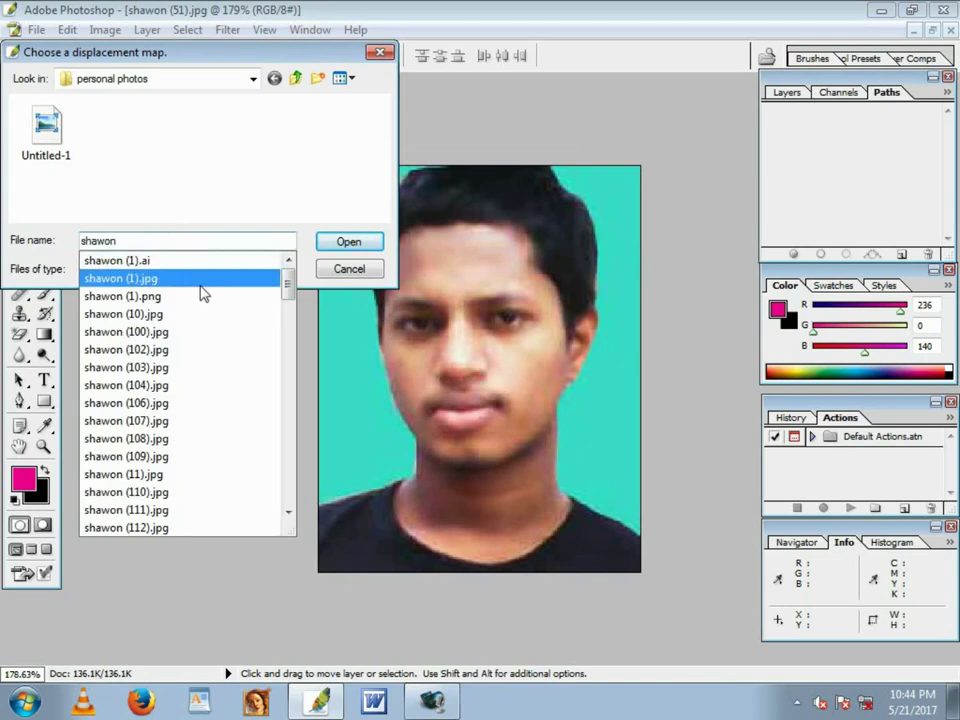
click(198, 261)
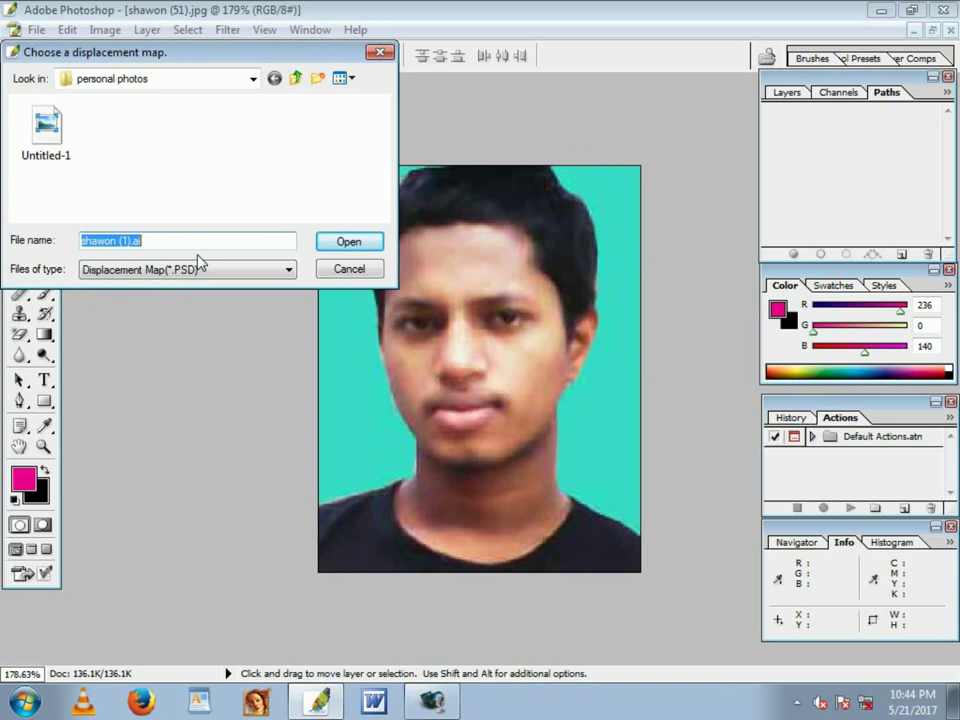
click(337, 247)
click(467, 277)
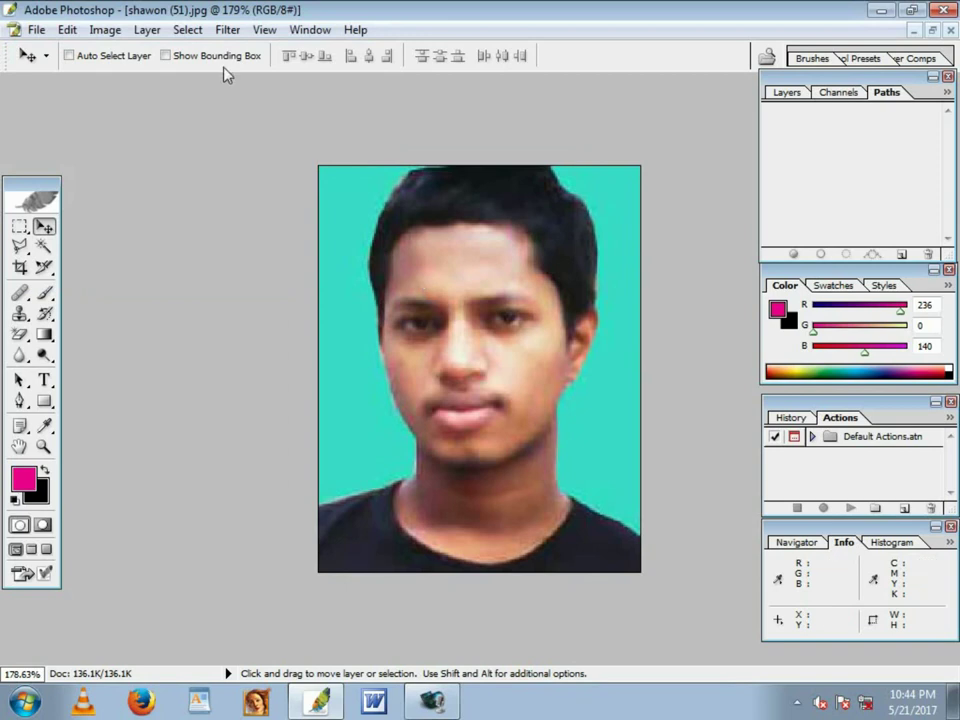
click(228, 30)
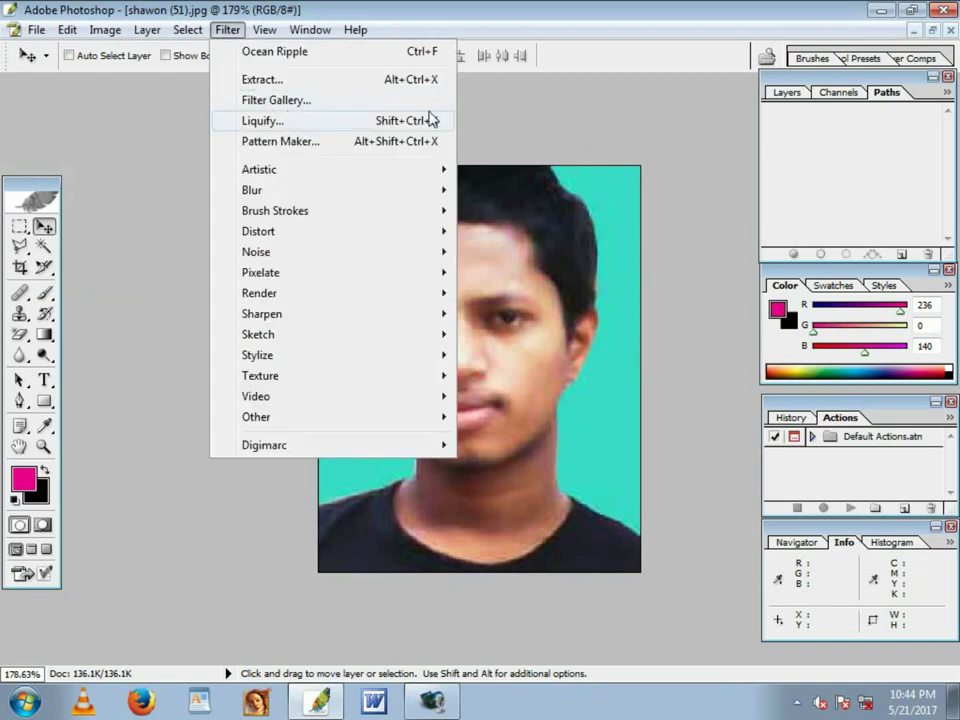
click(570, 122)
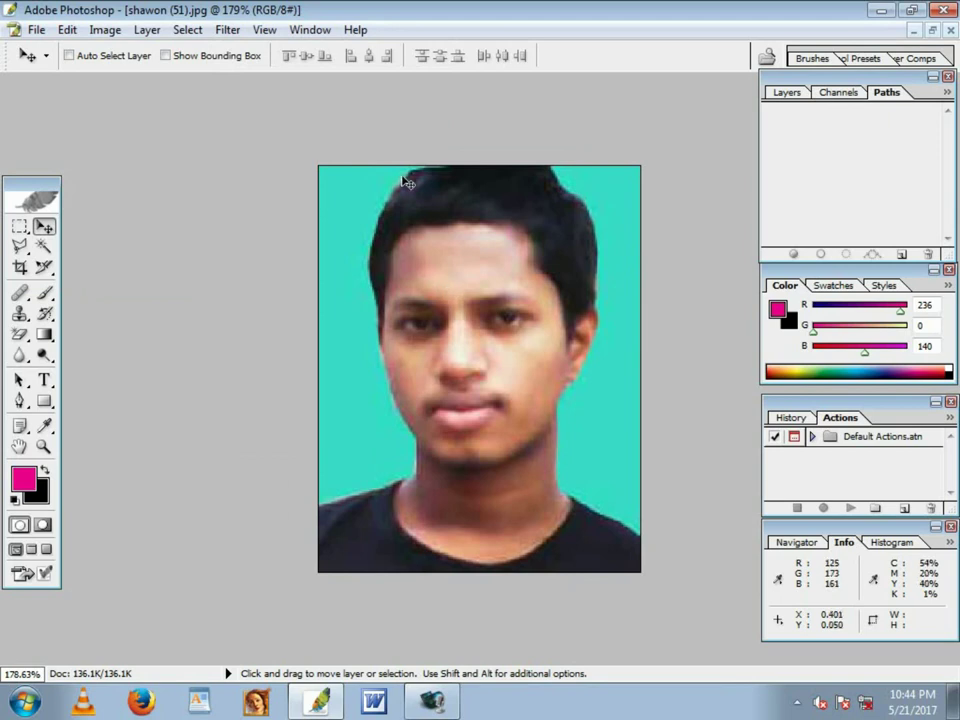
click(228, 30)
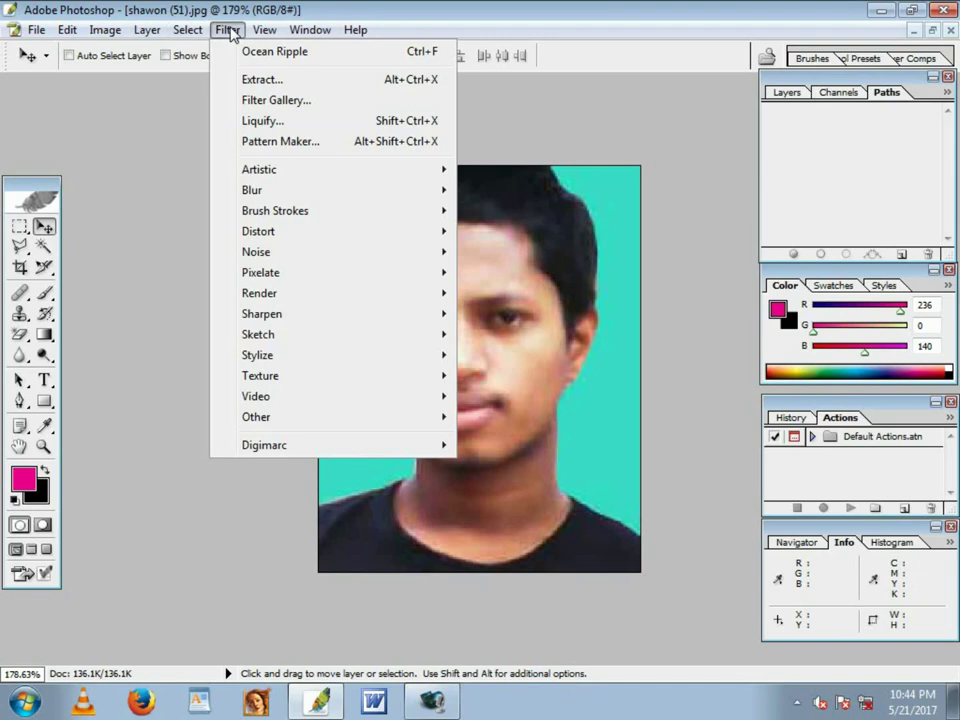
mouse_move(258, 231)
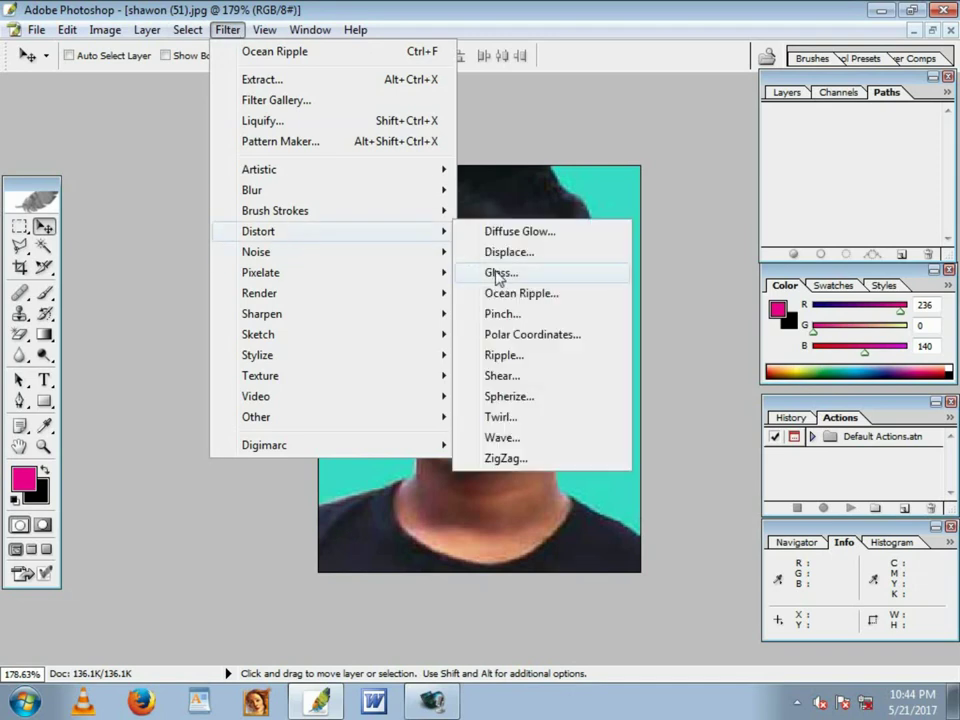
click(498, 274)
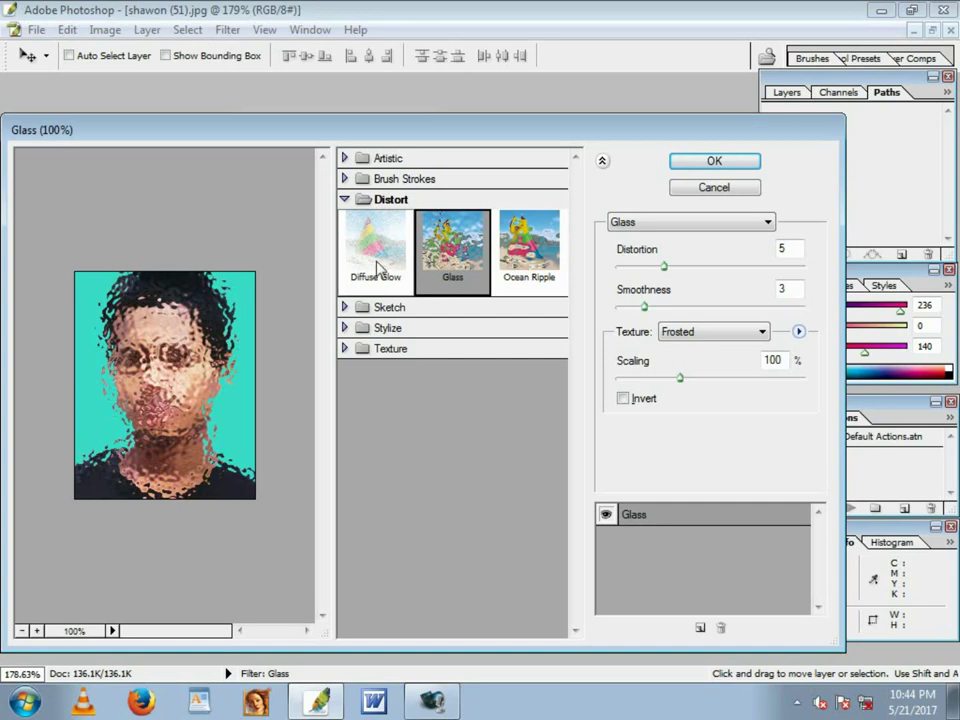
click(716, 188)
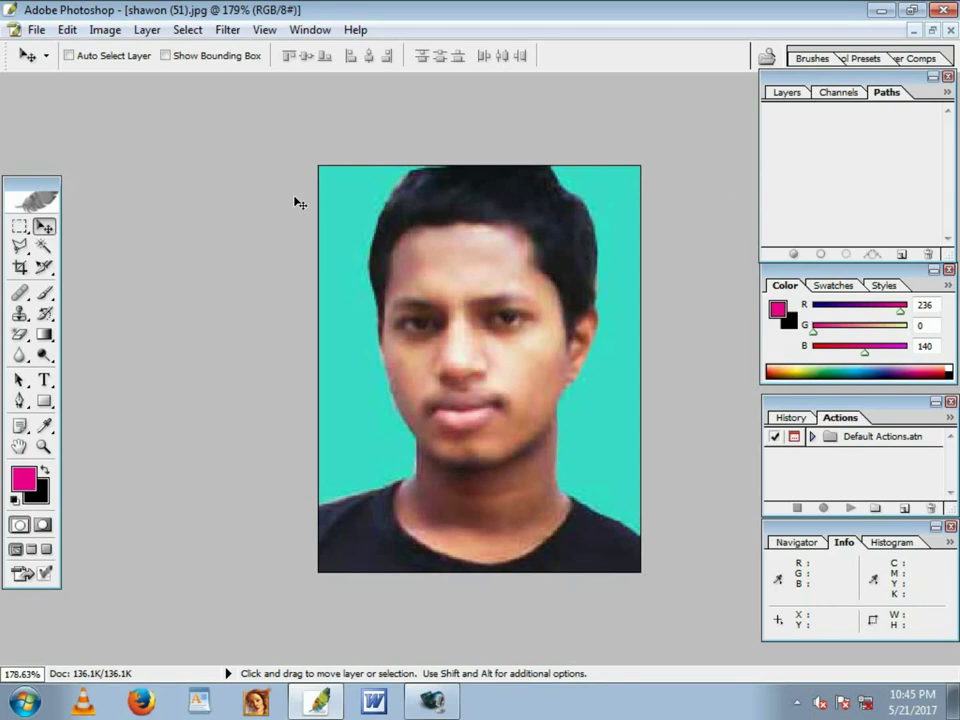
Step: Apply a Pinch filter to the face, tuning its strength, then undo it
click(222, 31)
mouse_move(258, 231)
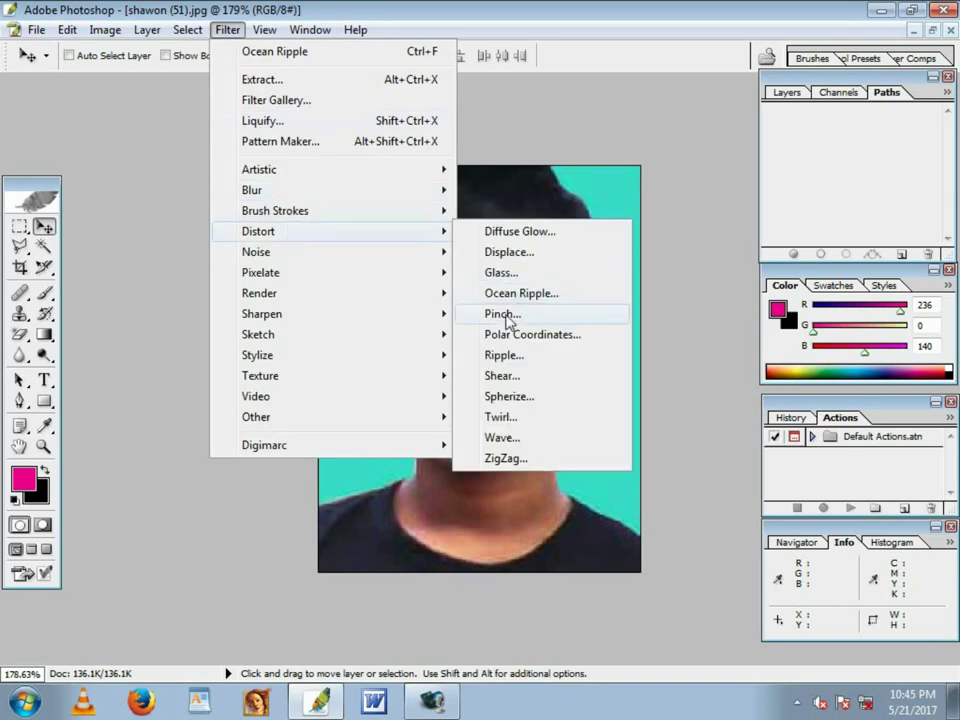
click(505, 315)
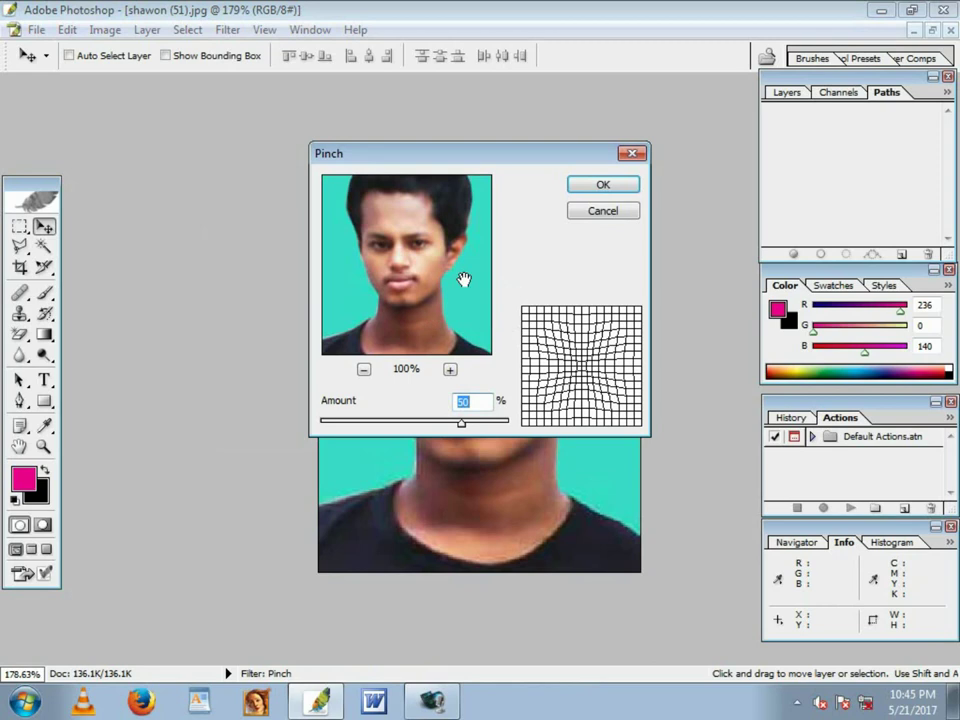
drag(514, 152, 304, 114)
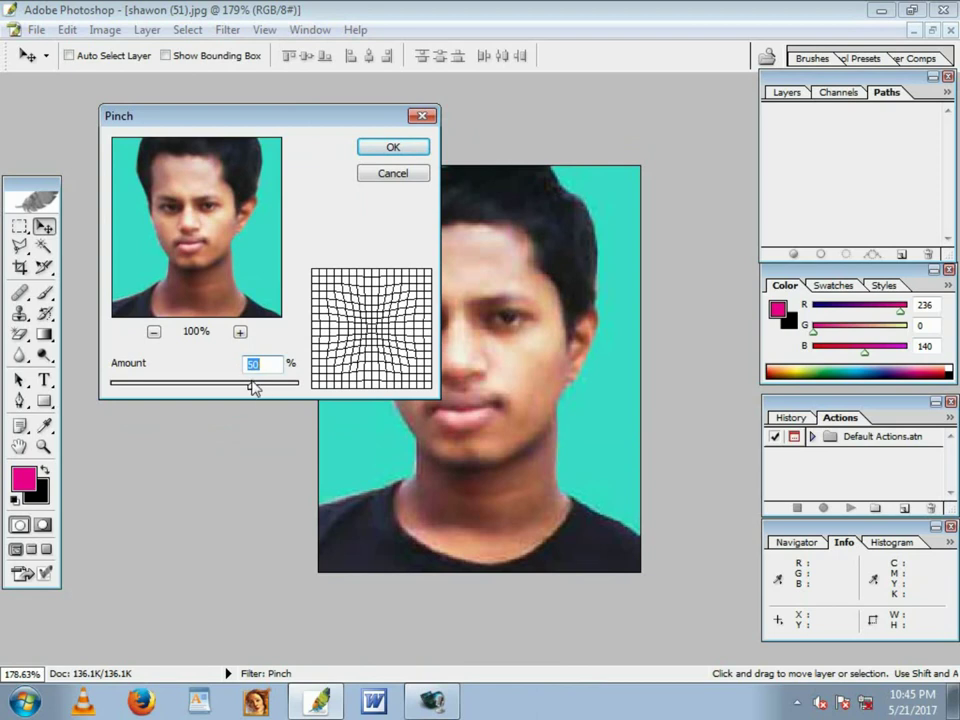
drag(248, 385, 169, 386)
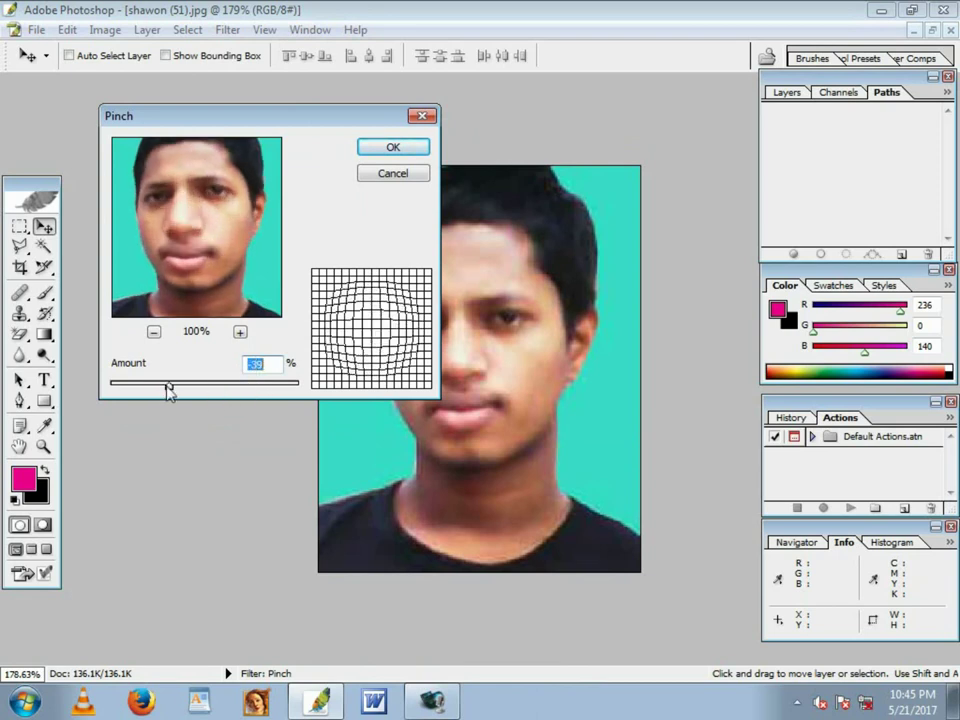
mouse_move(169, 388)
mouse_down()
mouse_move(224, 388)
mouse_move(212, 388)
mouse_up()
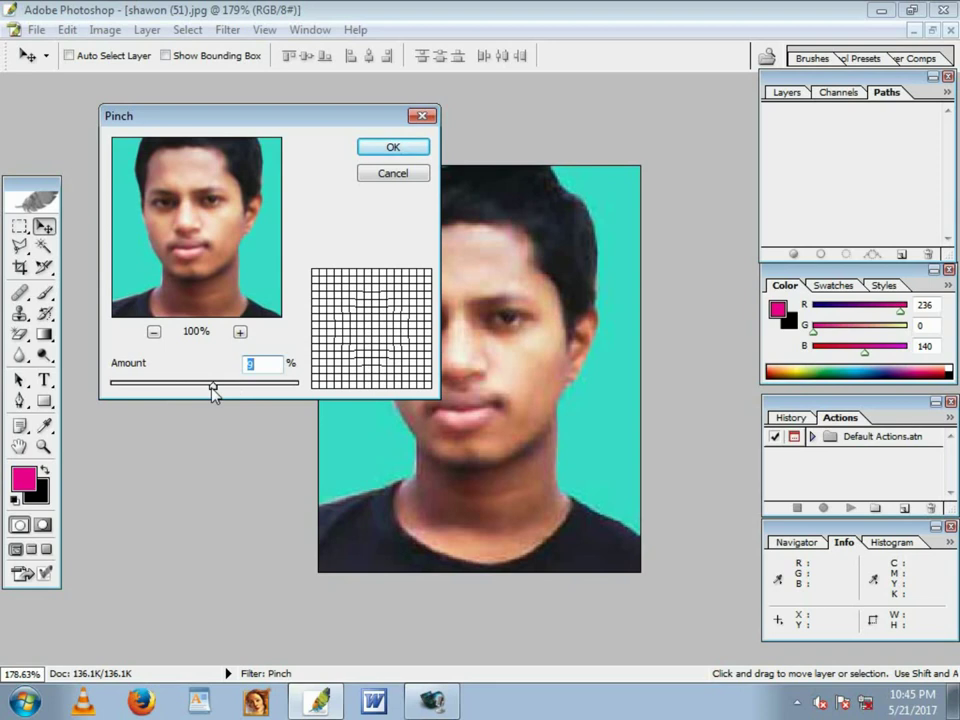
mouse_move(212, 388)
mouse_down()
mouse_move(253, 394)
mouse_move(244, 390)
mouse_up()
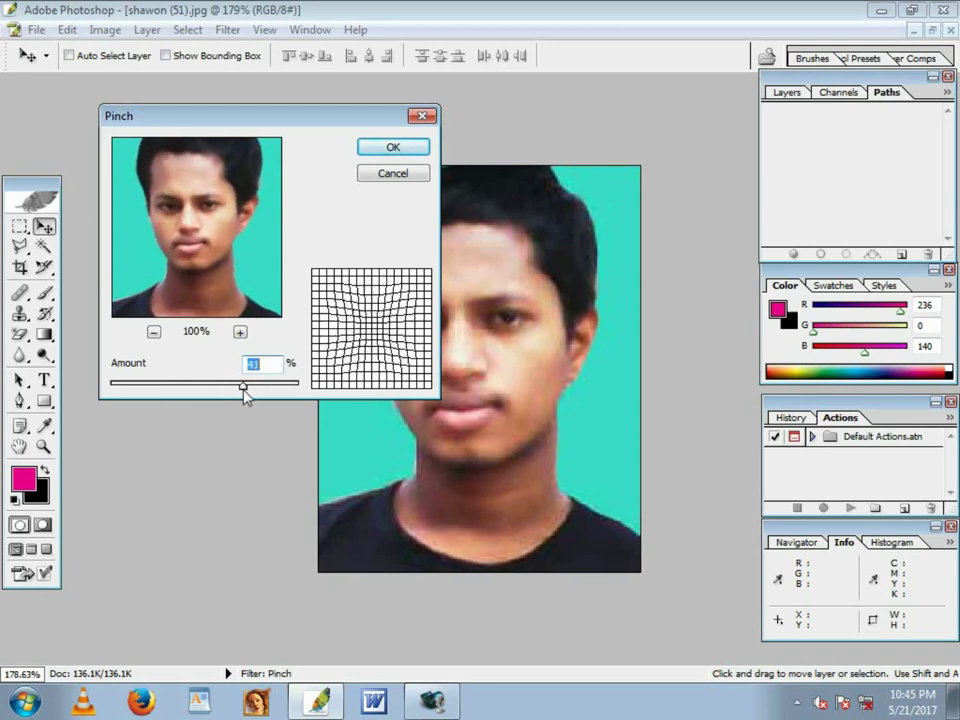
click(392, 147)
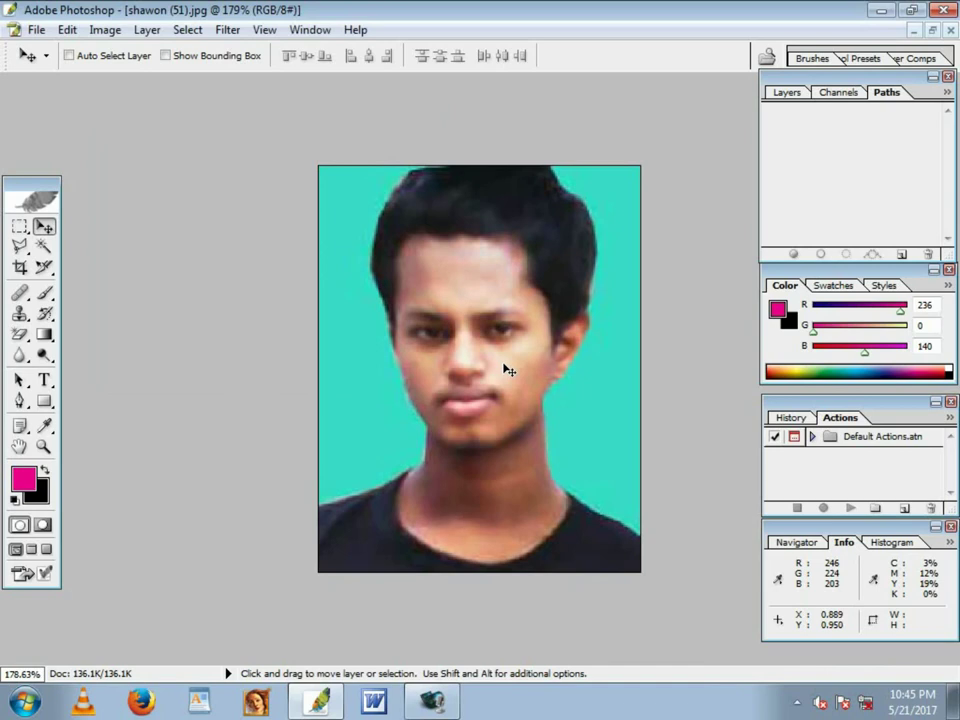
key(ctrl+z)
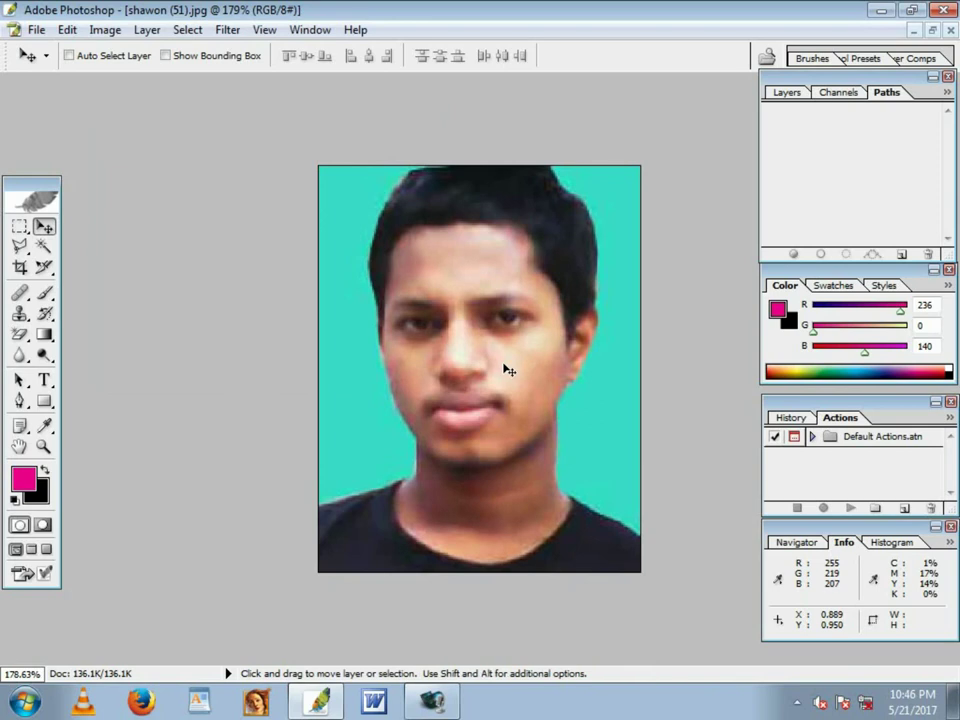
click(241, 31)
mouse_move(259, 231)
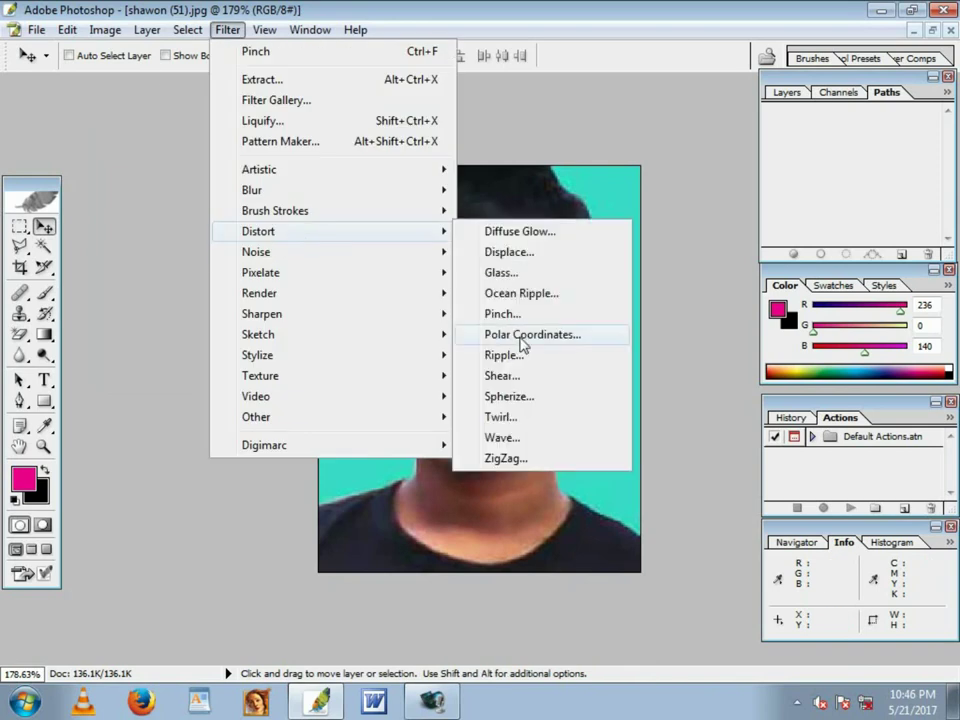
click(516, 334)
drag(484, 160, 361, 171)
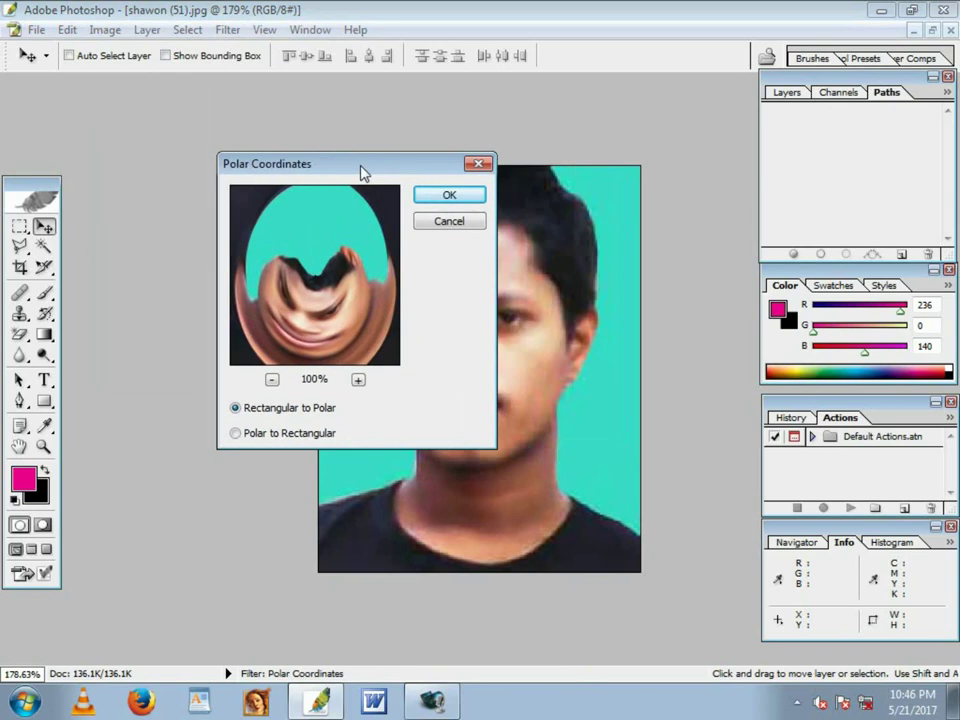
mouse_move(278, 300)
mouse_down()
mouse_move(304, 272)
mouse_move(313, 291)
mouse_up()
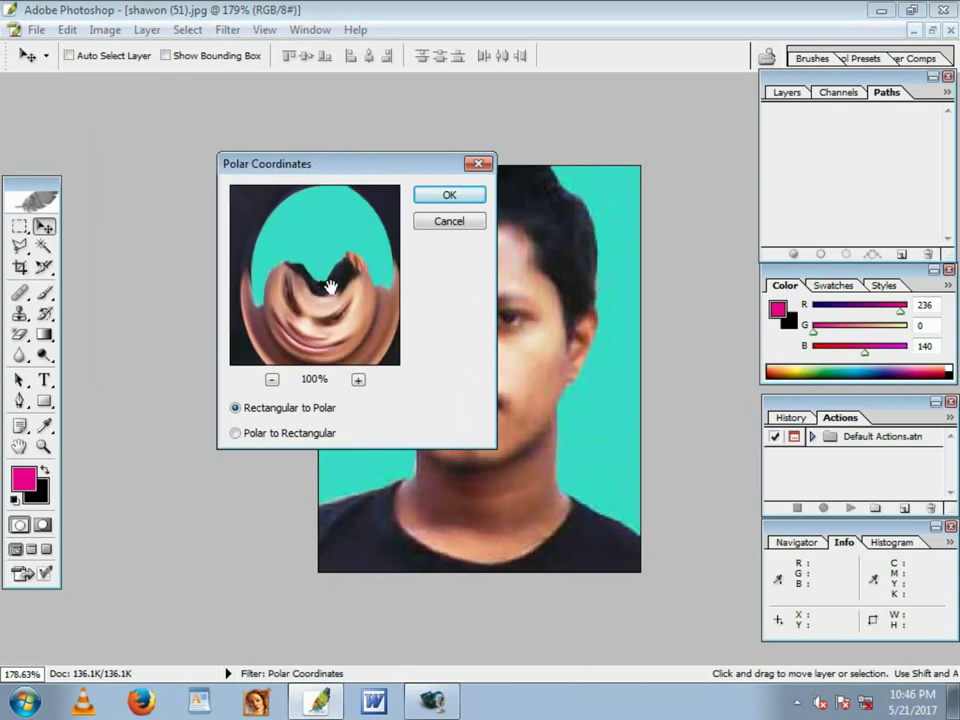
drag(330, 287, 300, 268)
click(358, 380)
click(272, 380)
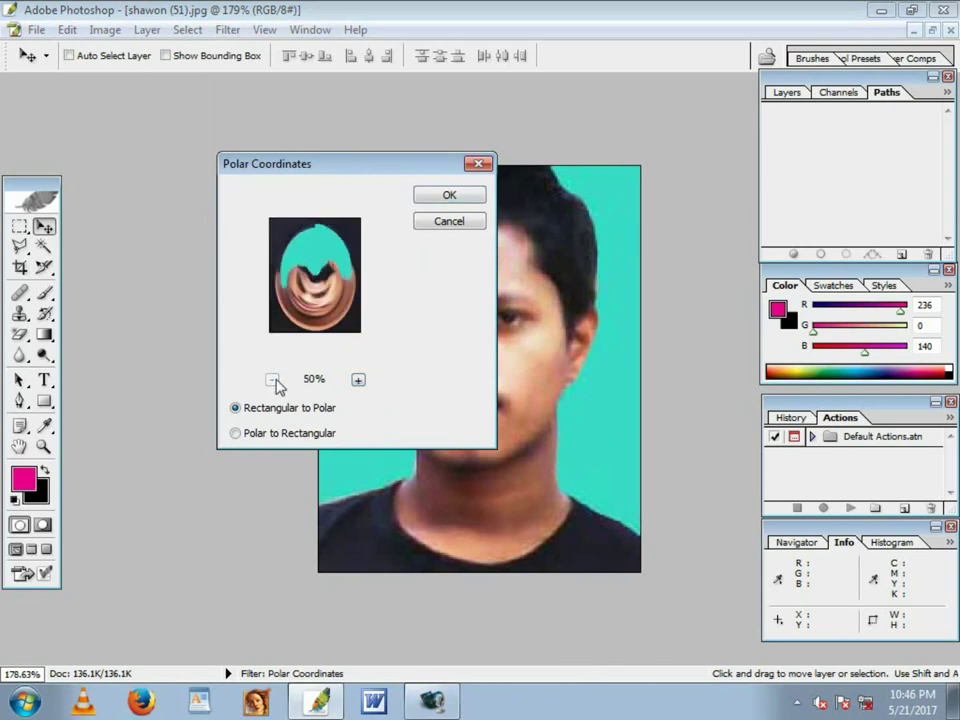
click(447, 197)
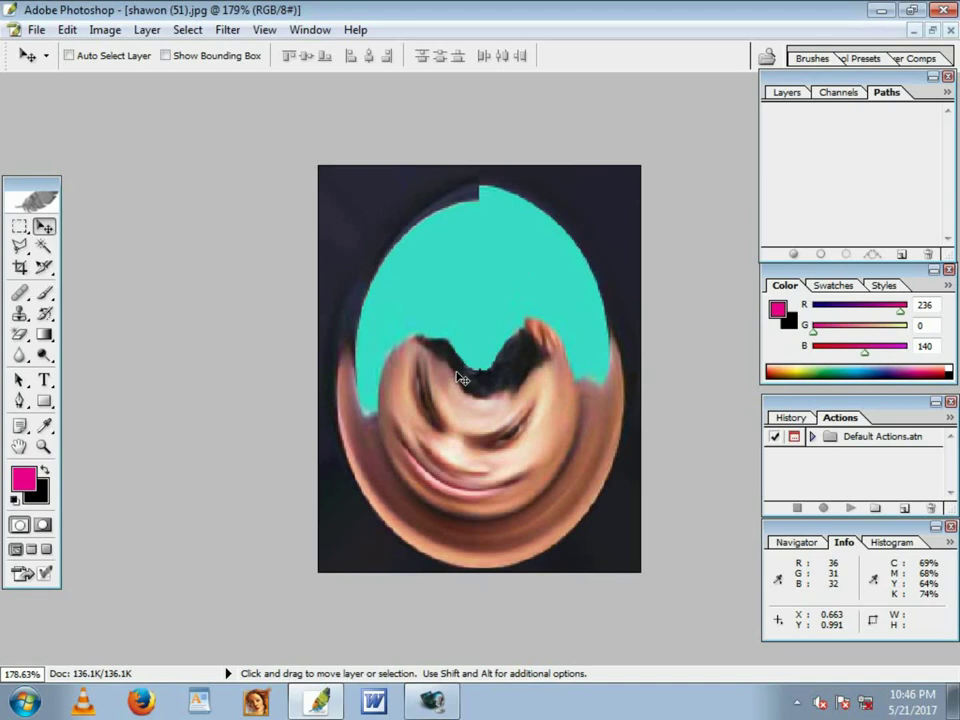
key(ctrl+alt+z)
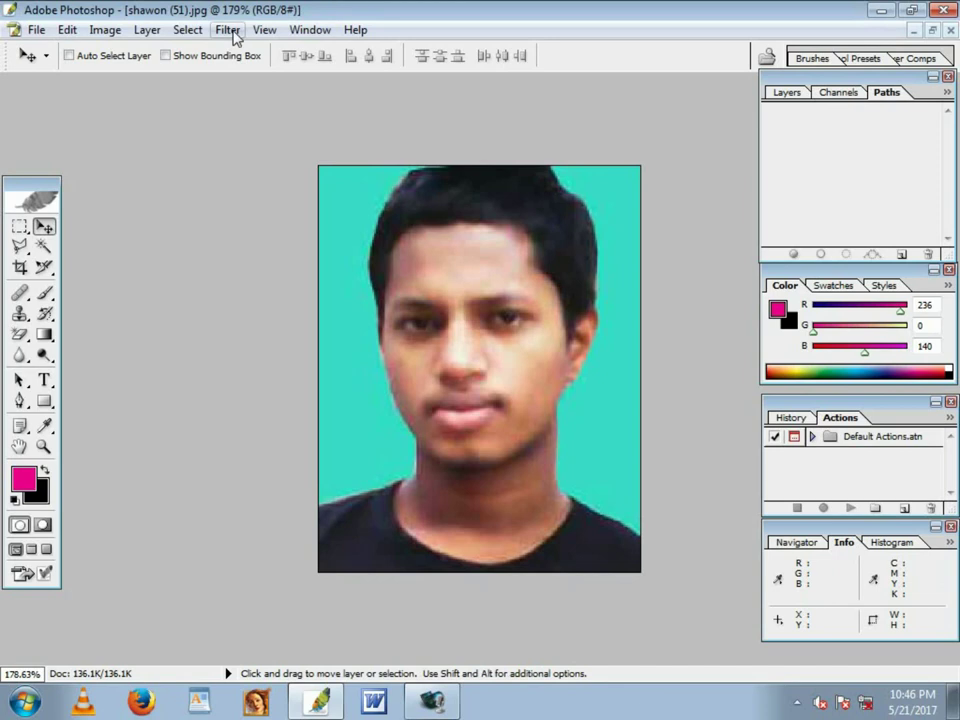
click(228, 30)
mouse_move(258, 231)
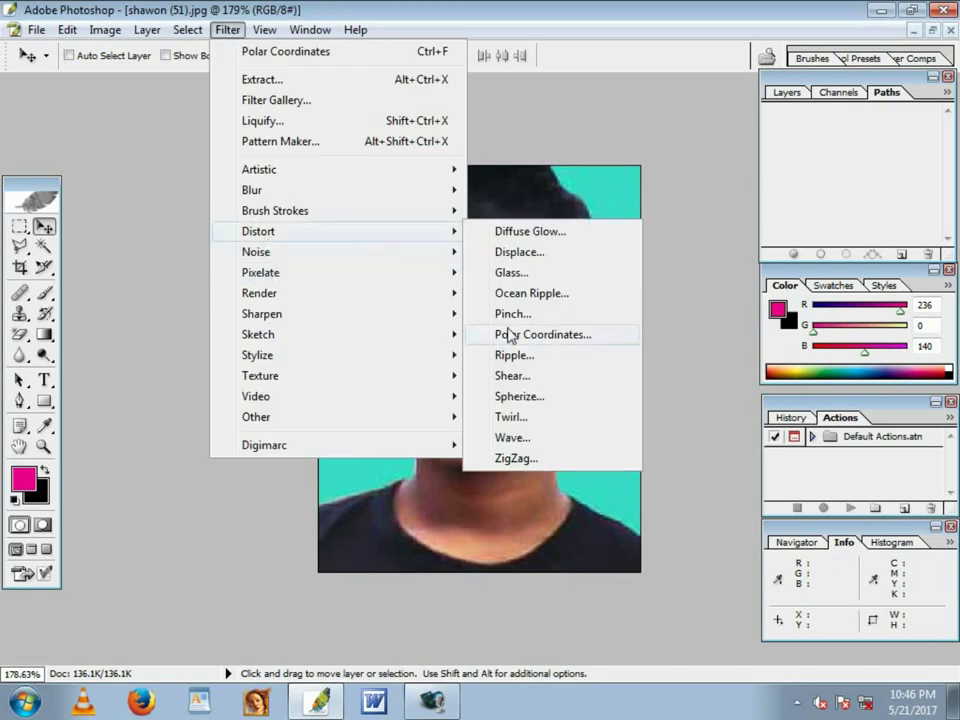
click(537, 357)
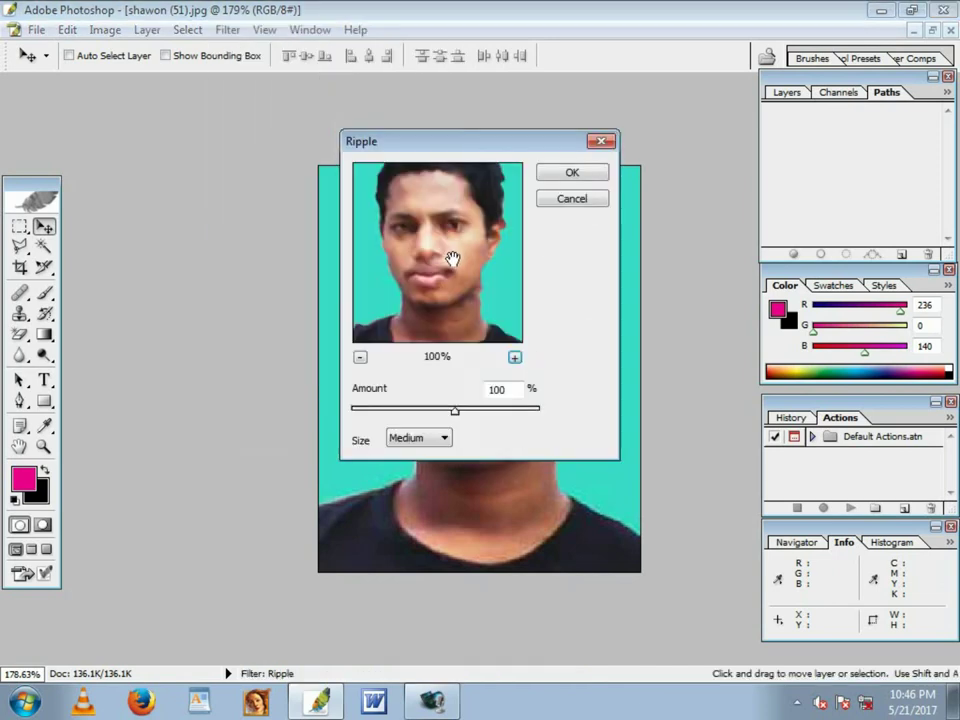
drag(452, 261, 443, 274)
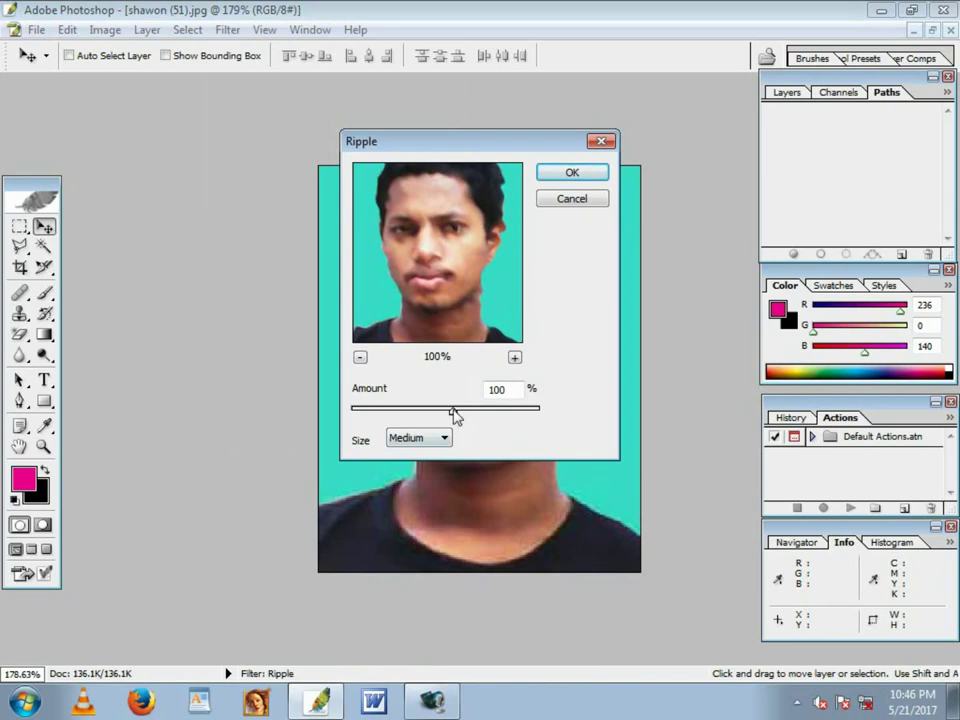
mouse_move(452, 414)
mouse_down()
mouse_move(416, 418)
mouse_move(485, 420)
mouse_move(433, 420)
mouse_up()
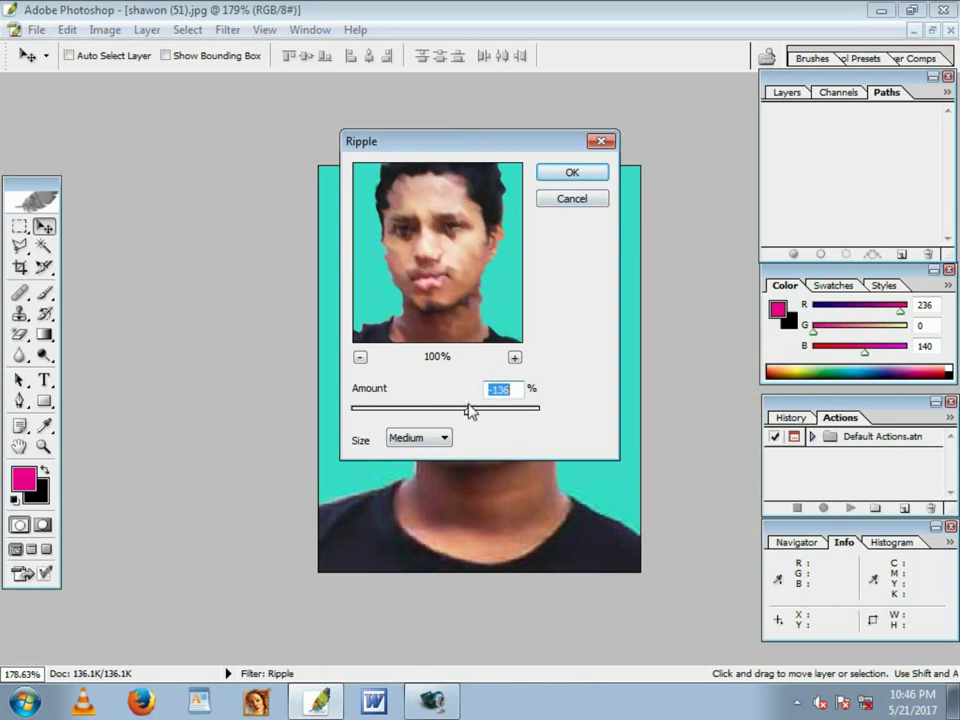
click(583, 179)
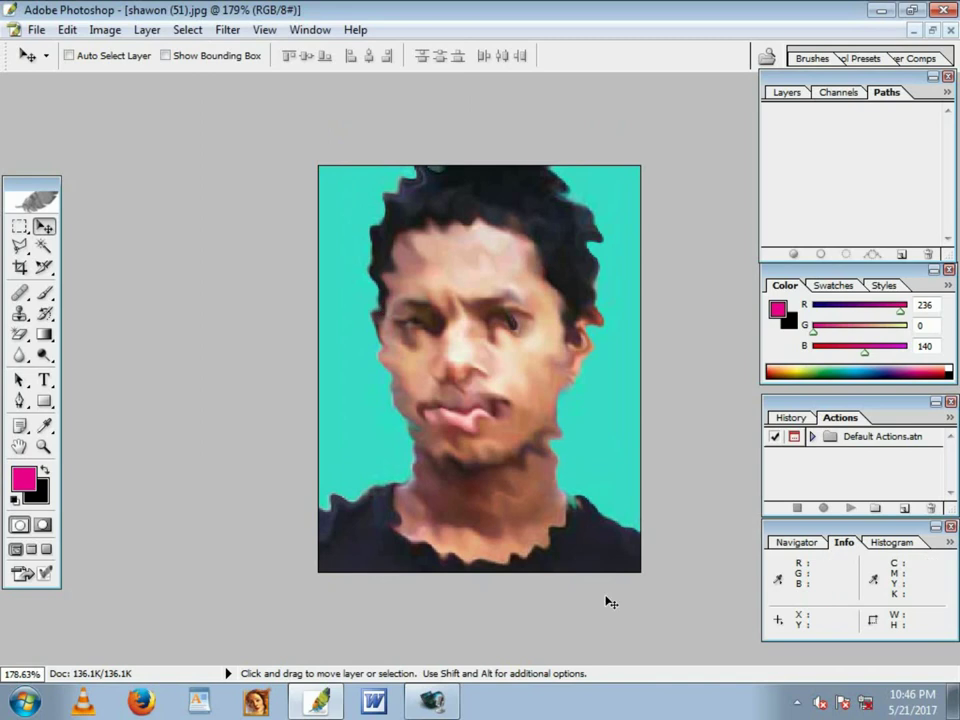
key(ctrl+z)
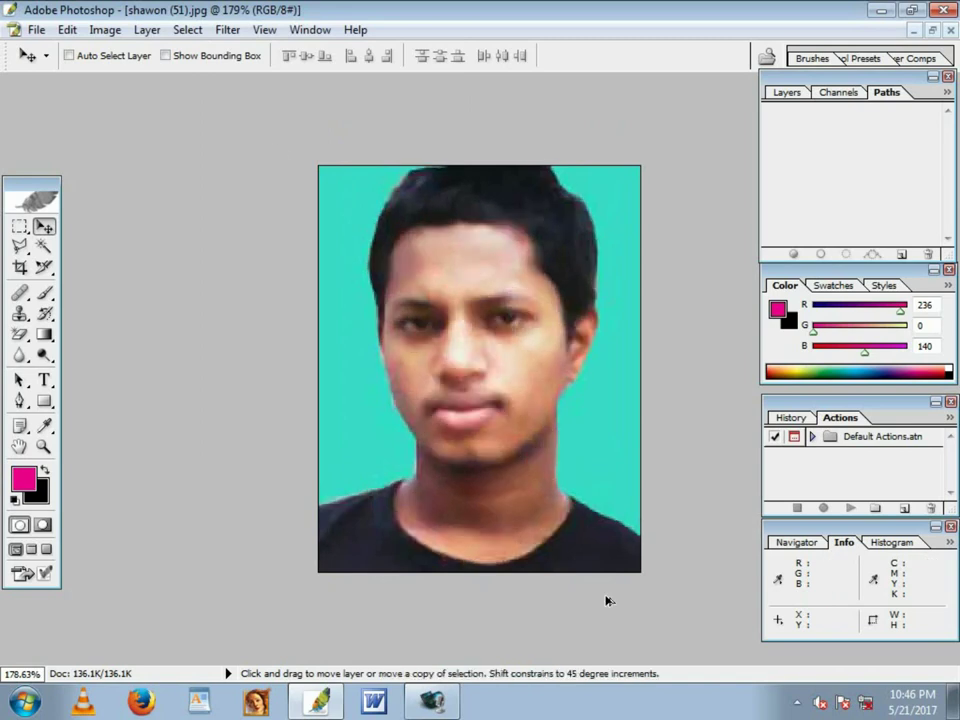
click(224, 30)
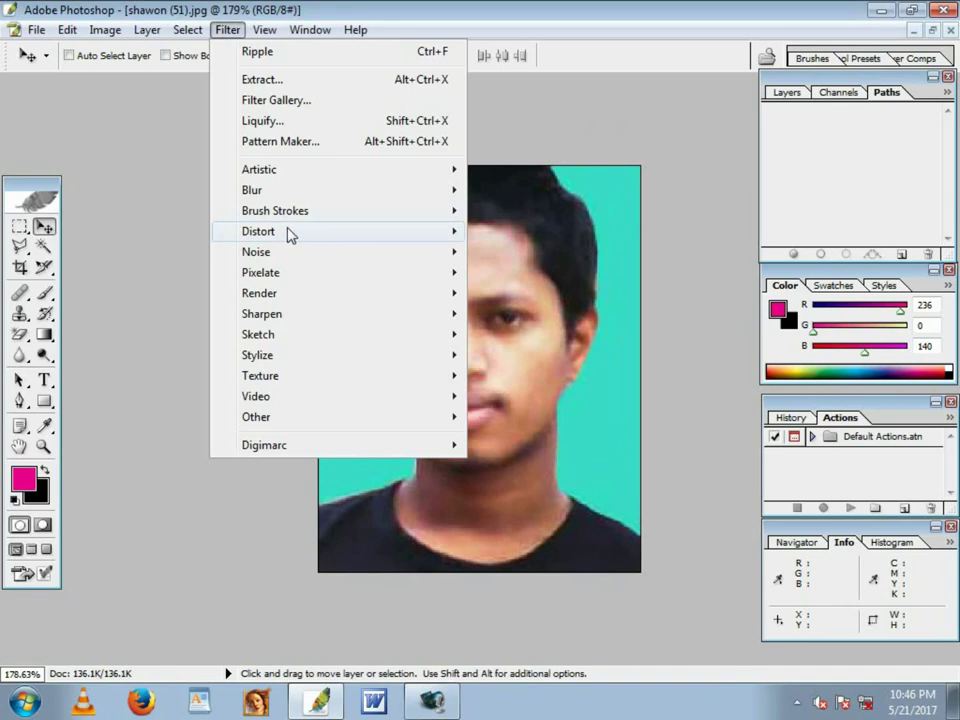
mouse_move(258, 231)
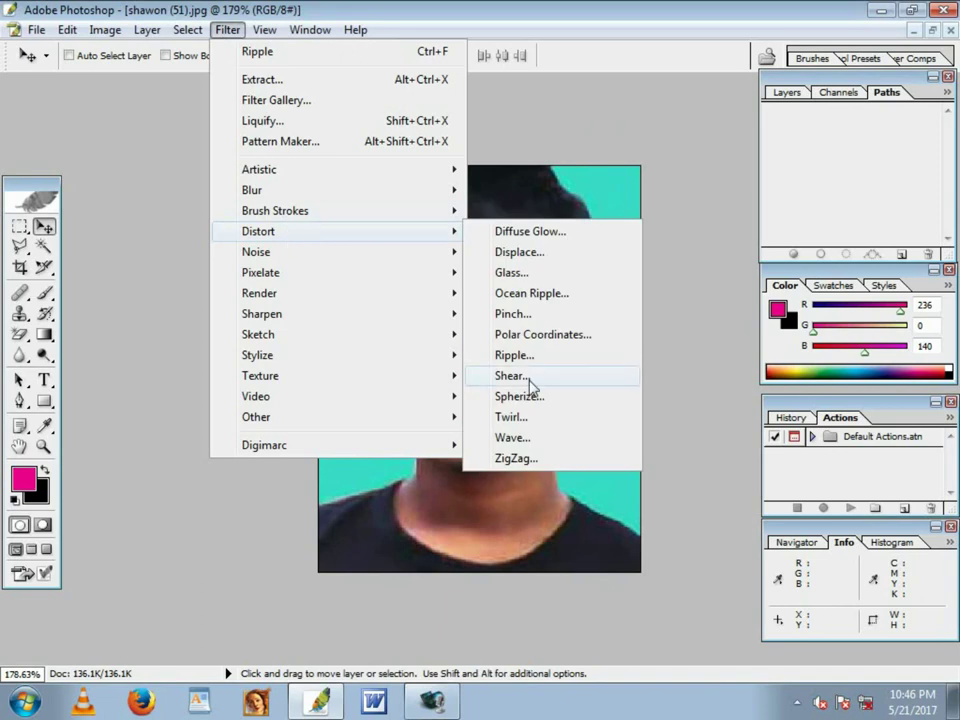
Step: Close the Shear settings without changes and bring up the Noise filter list
click(531, 386)
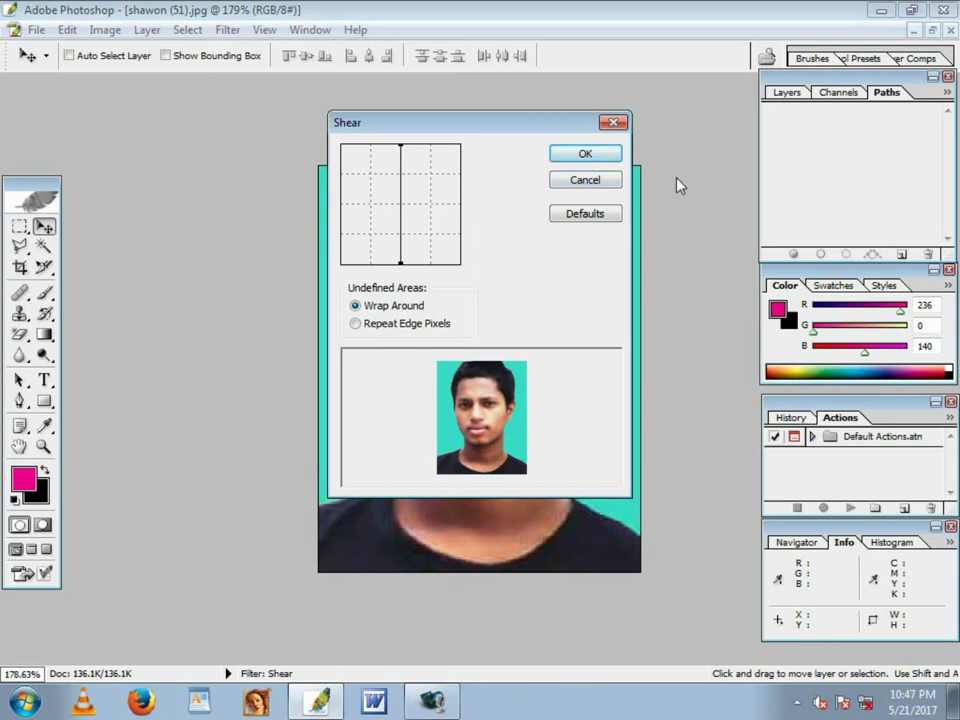
click(592, 156)
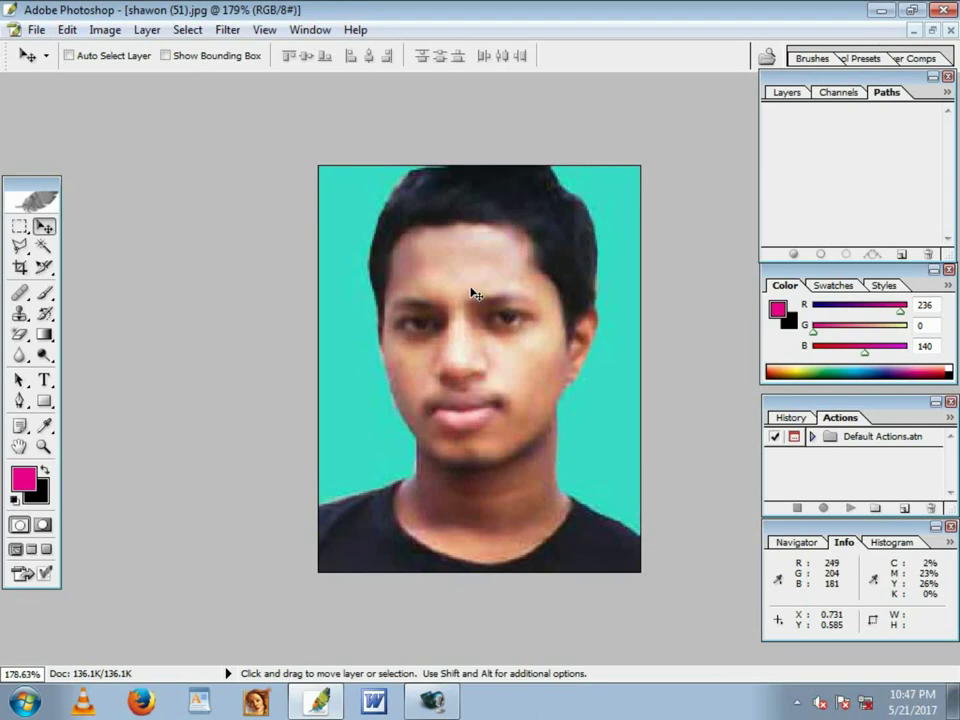
click(228, 31)
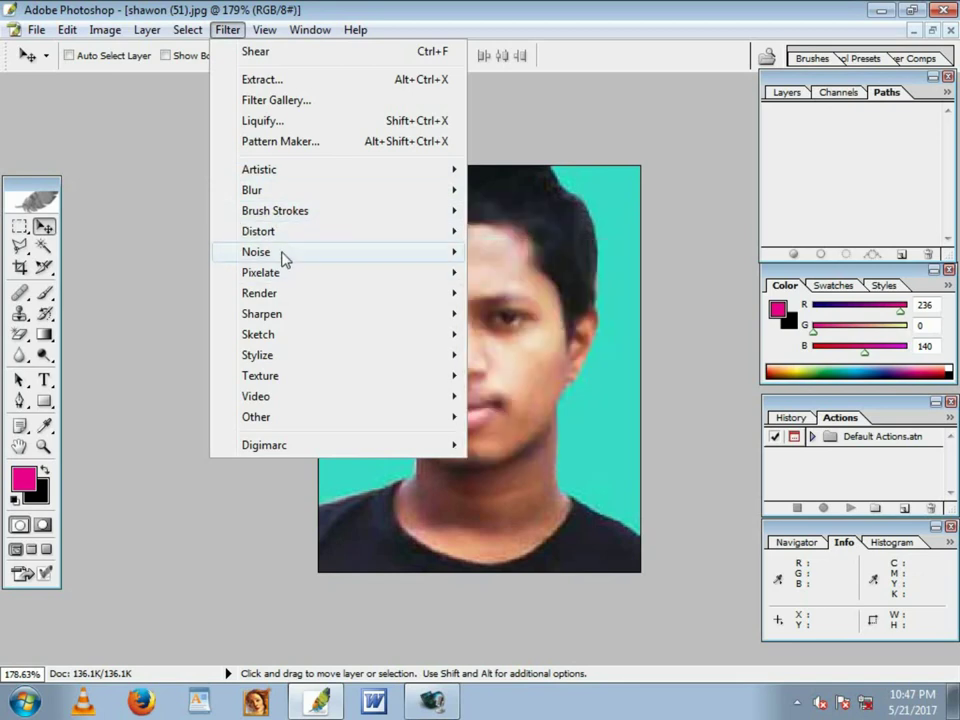
mouse_move(256, 252)
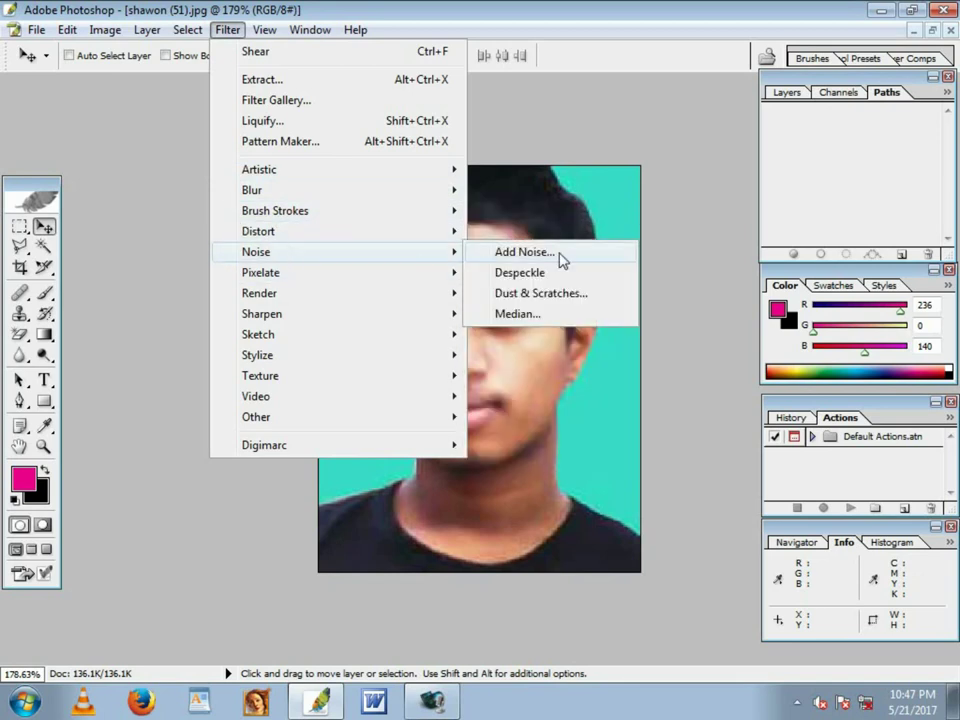
Step: Apply Add Noise at 14.58% with Gaussian distribution to the whole portrait
click(555, 254)
mouse_move(429, 261)
mouse_down()
mouse_move(443, 276)
mouse_move(443, 301)
mouse_up()
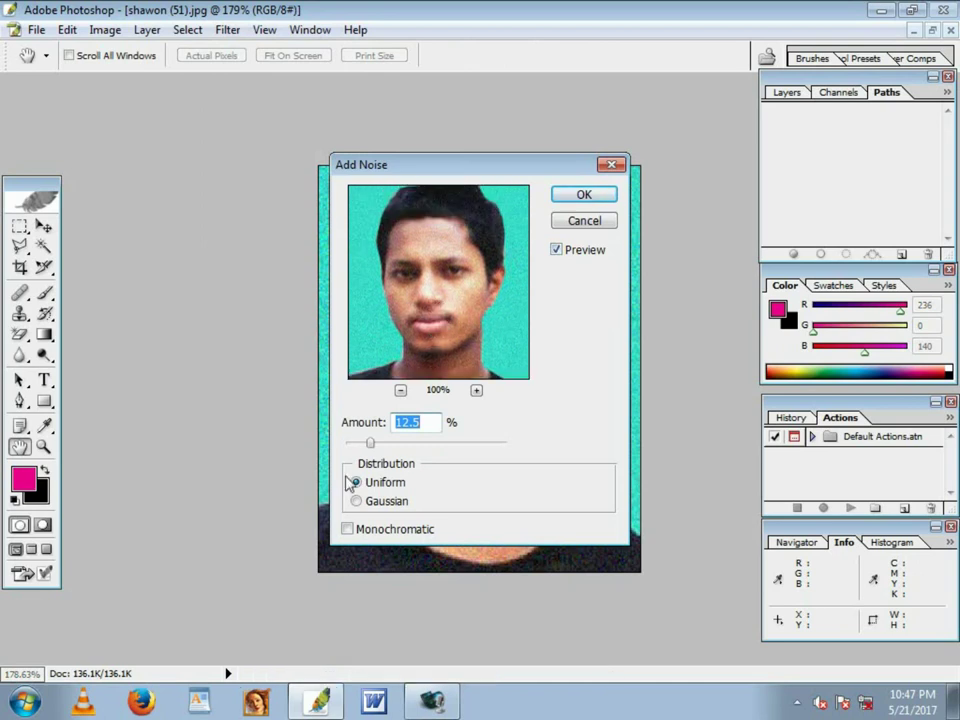
mouse_move(370, 442)
mouse_down()
mouse_move(429, 451)
mouse_move(398, 457)
mouse_up()
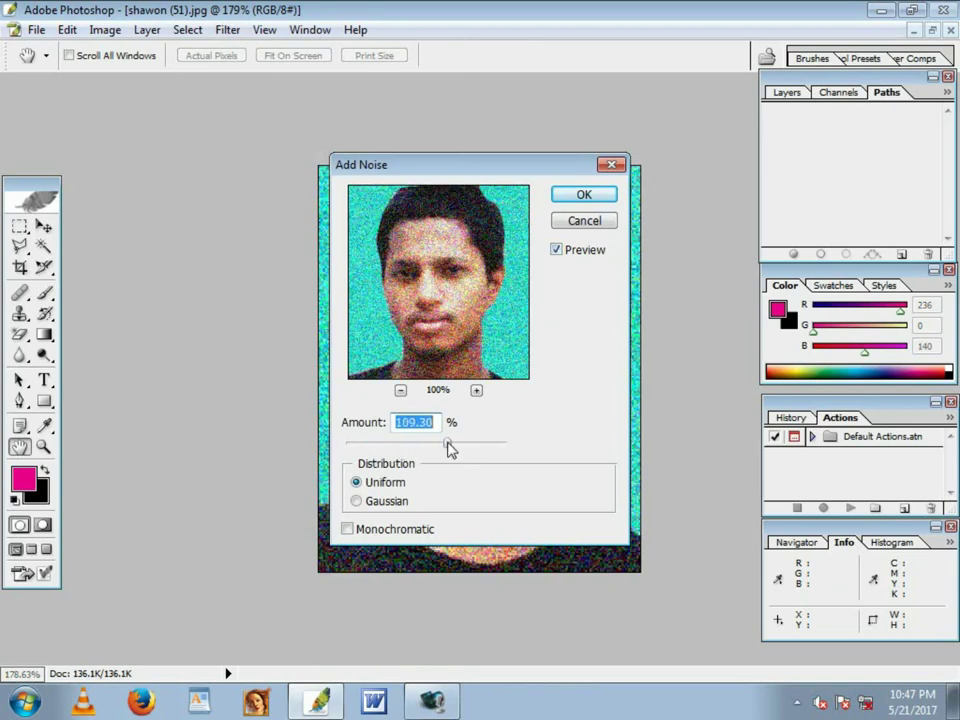
drag(398, 447, 376, 449)
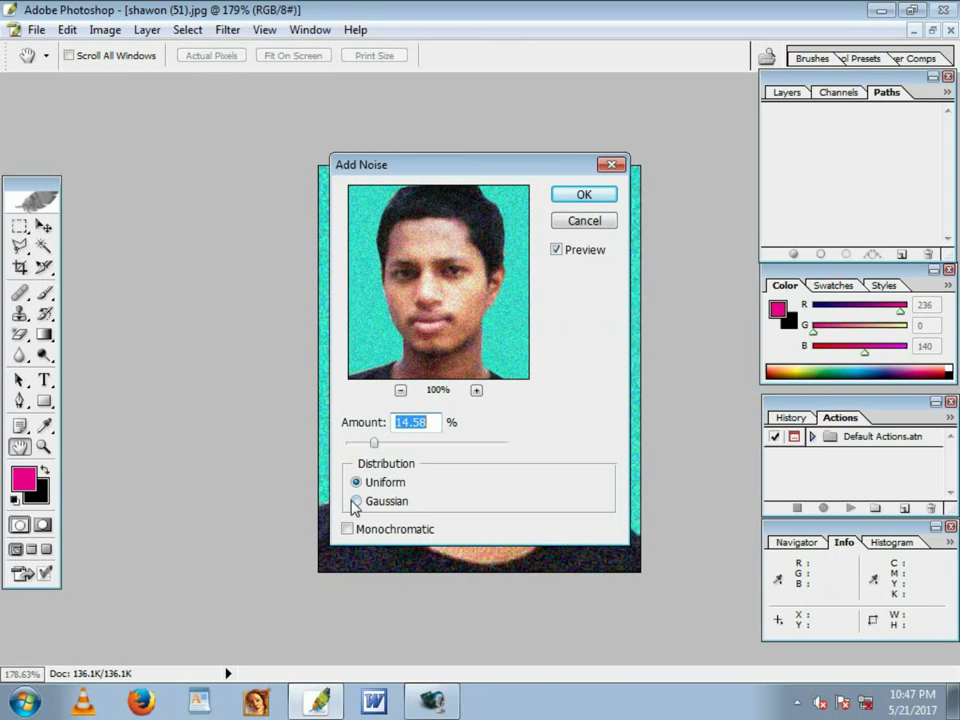
click(355, 501)
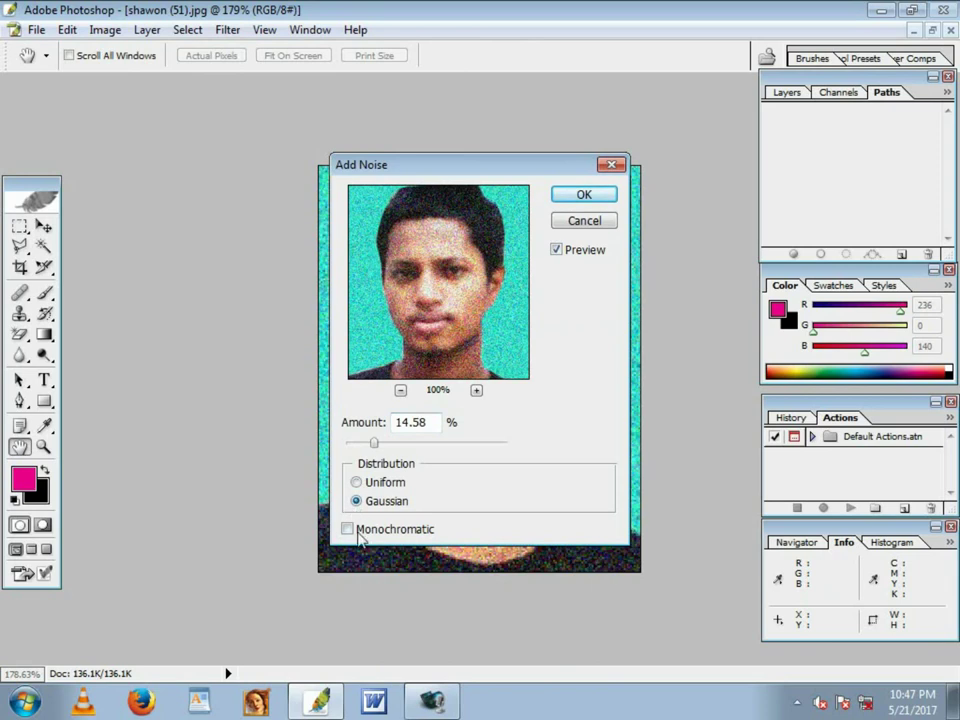
click(356, 482)
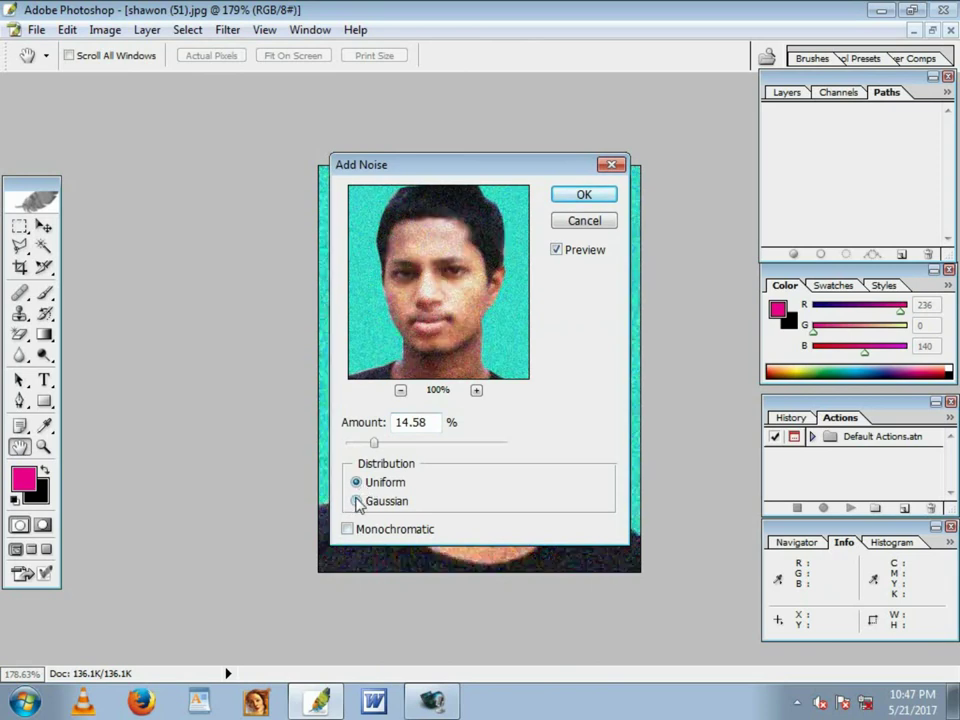
click(356, 482)
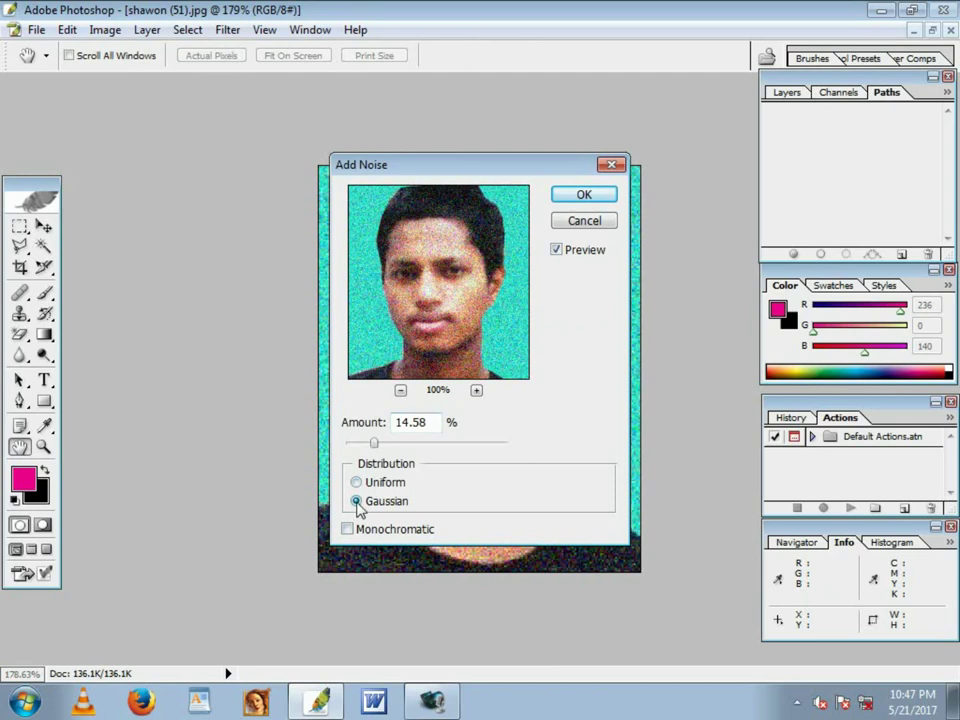
click(590, 194)
scroll(443, 233, up, 1)
scroll(446, 233, down, 1)
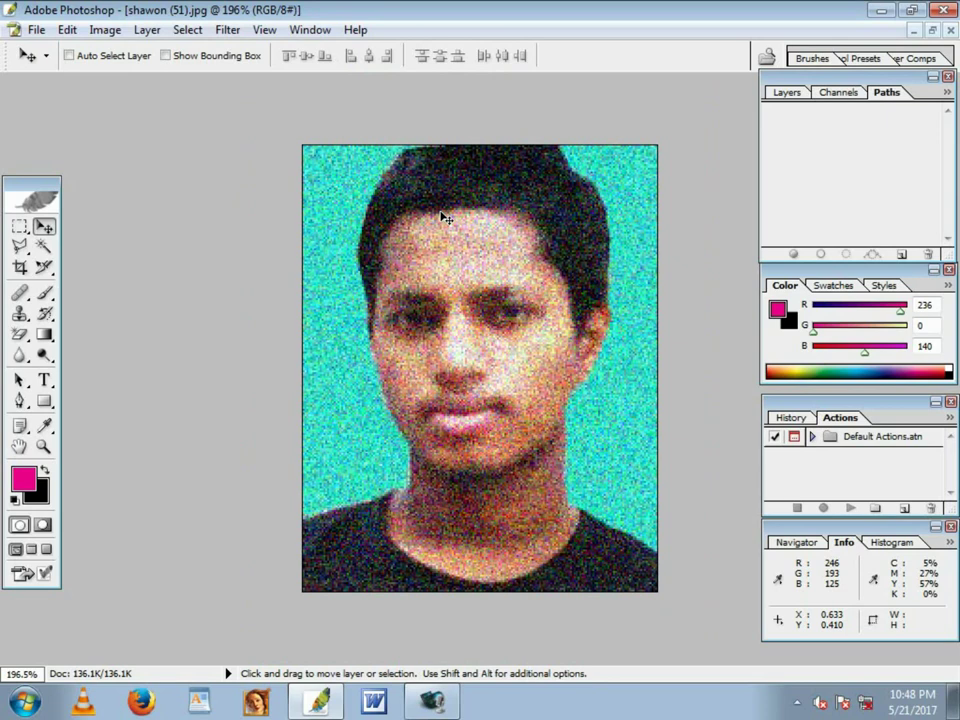
Step: Undo the added noise and apply Despeckle to the portrait
key(ctrl+alt+z)
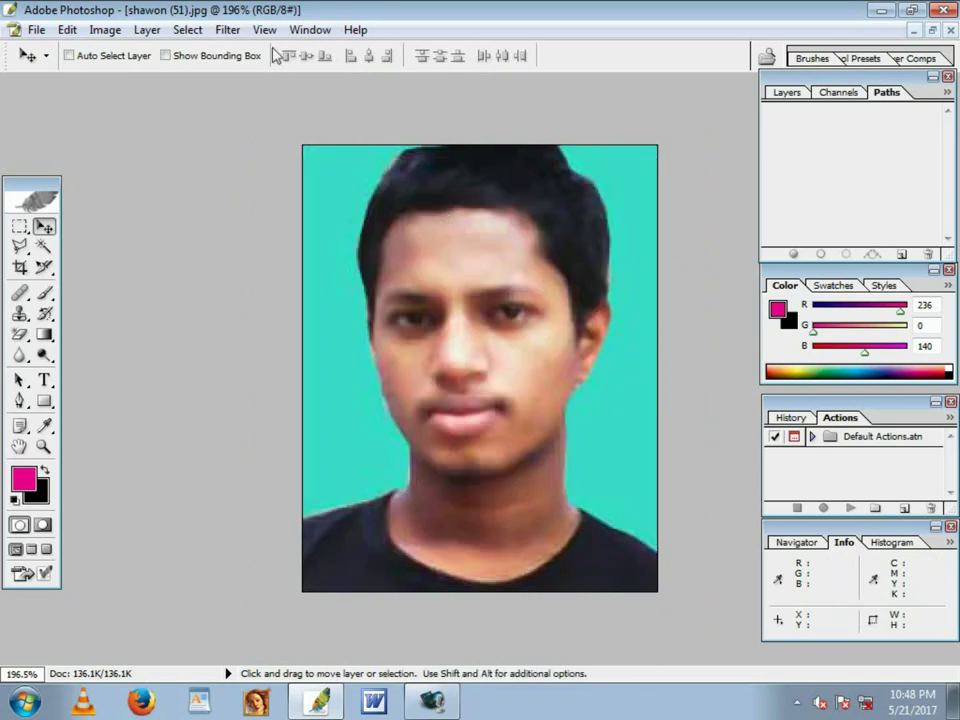
click(230, 31)
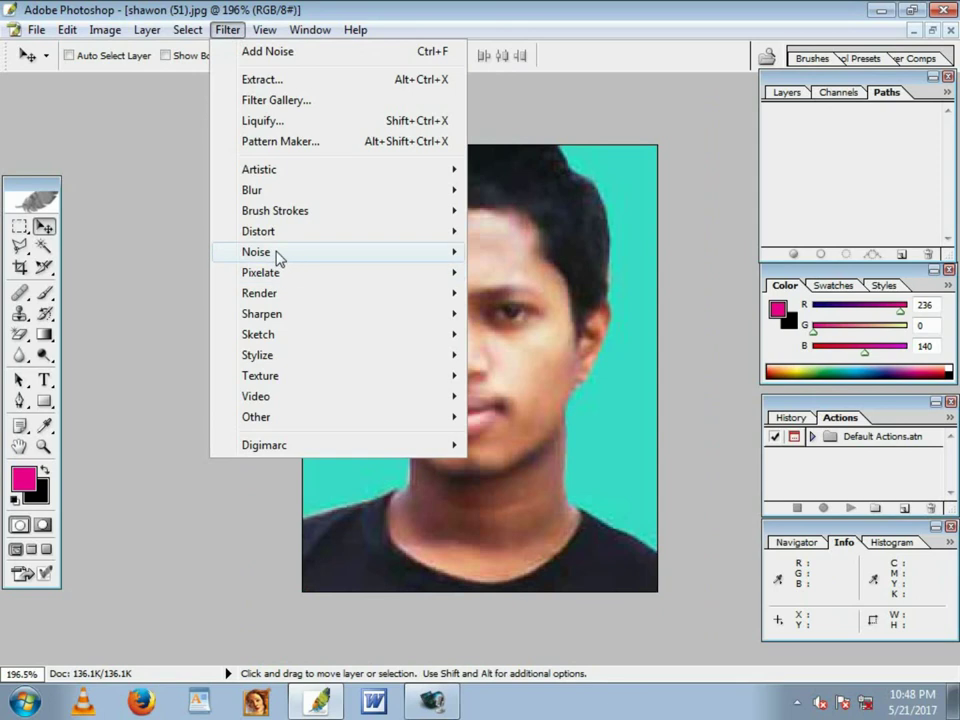
click(517, 273)
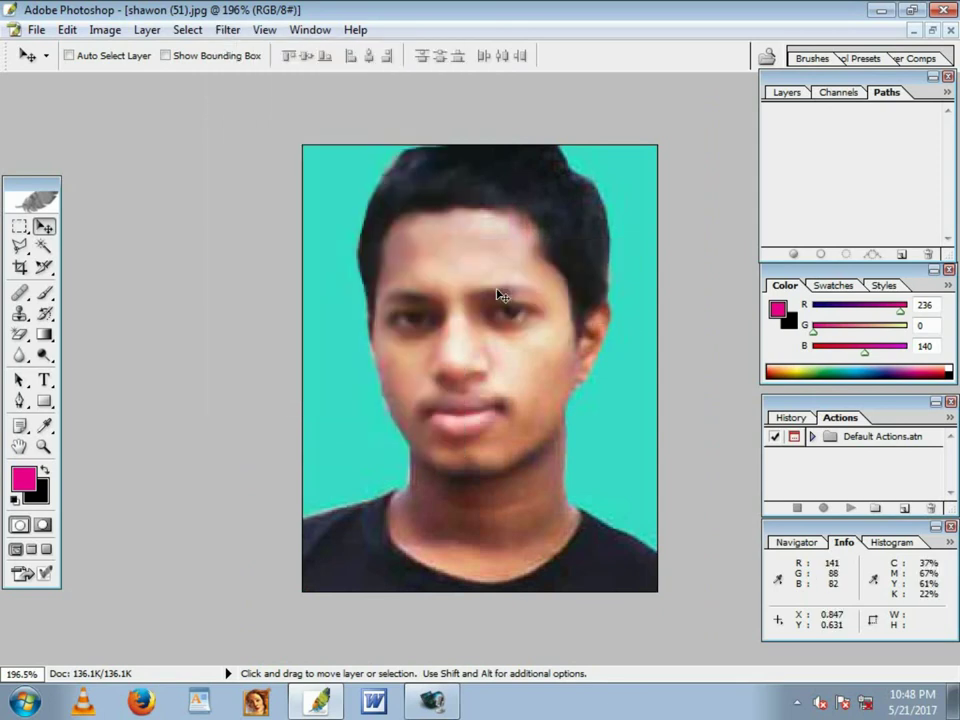
click(230, 30)
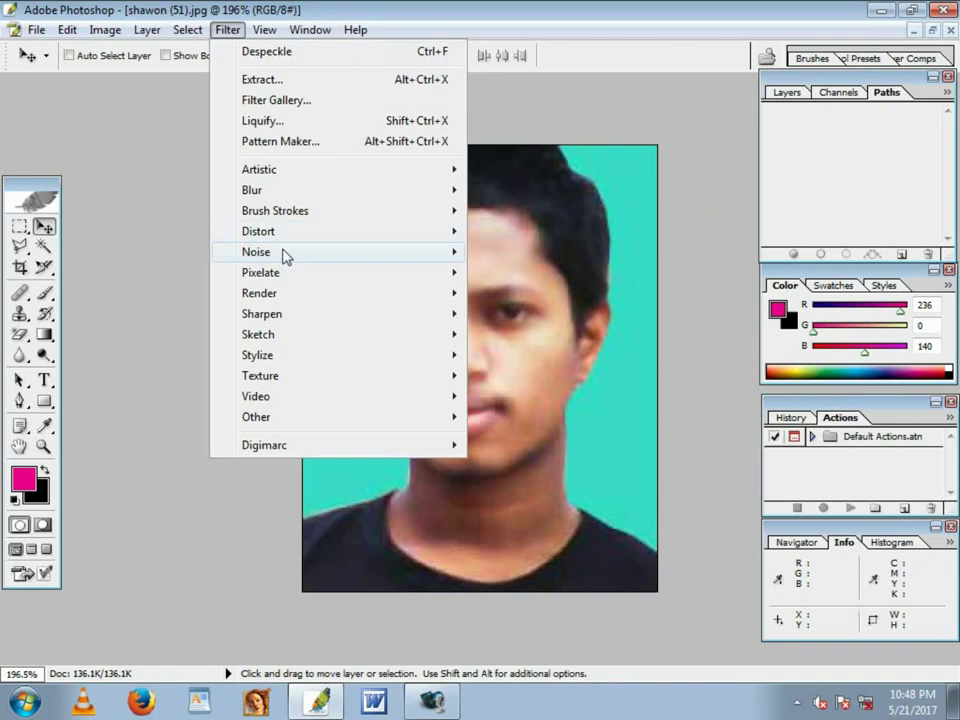
mouse_move(256, 252)
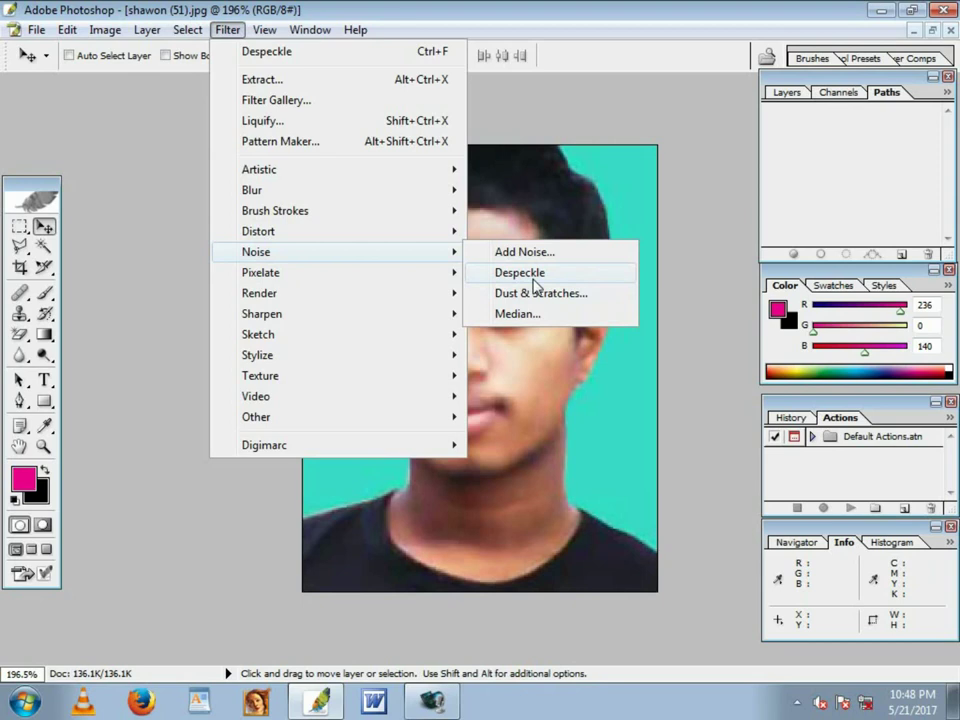
click(535, 285)
Step: Bring the Noise filter list back up over the portrait
scroll(433, 375, up, 2)
scroll(435, 379, down, 1)
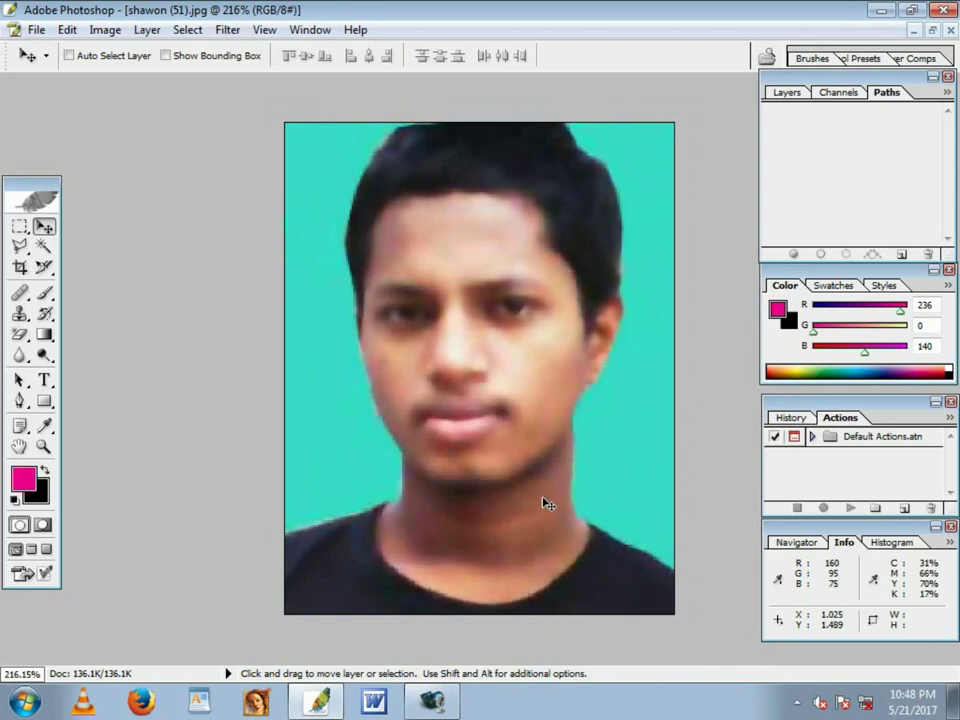
key(alt)
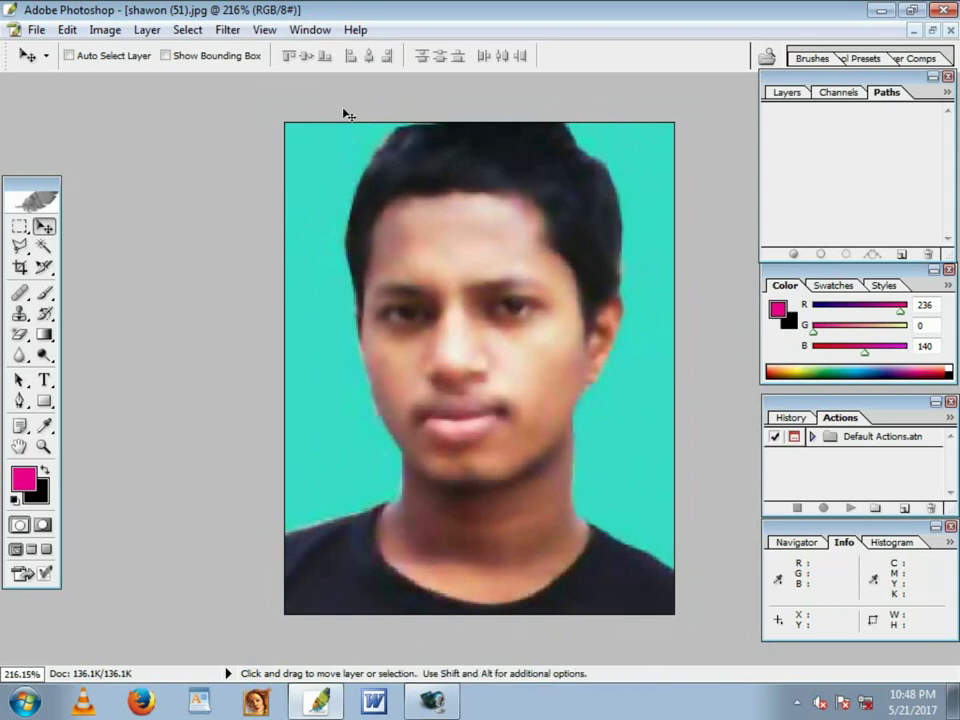
click(224, 36)
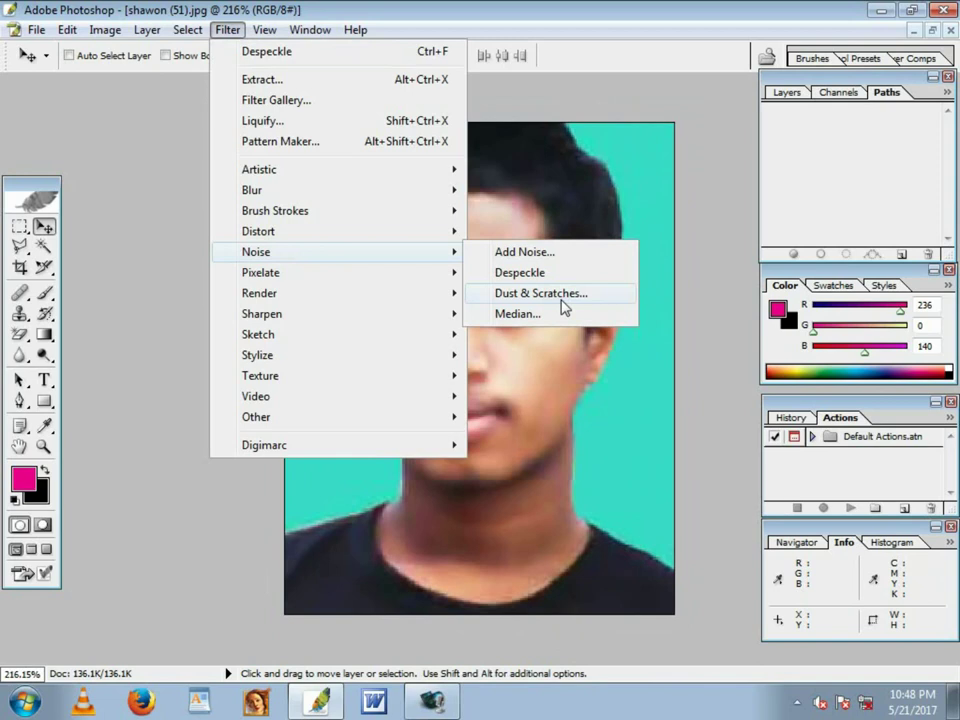
Step: Smooth the portrait's skin with Dust & Scratches at Radius 8 px, Threshold 110 levels
click(540, 293)
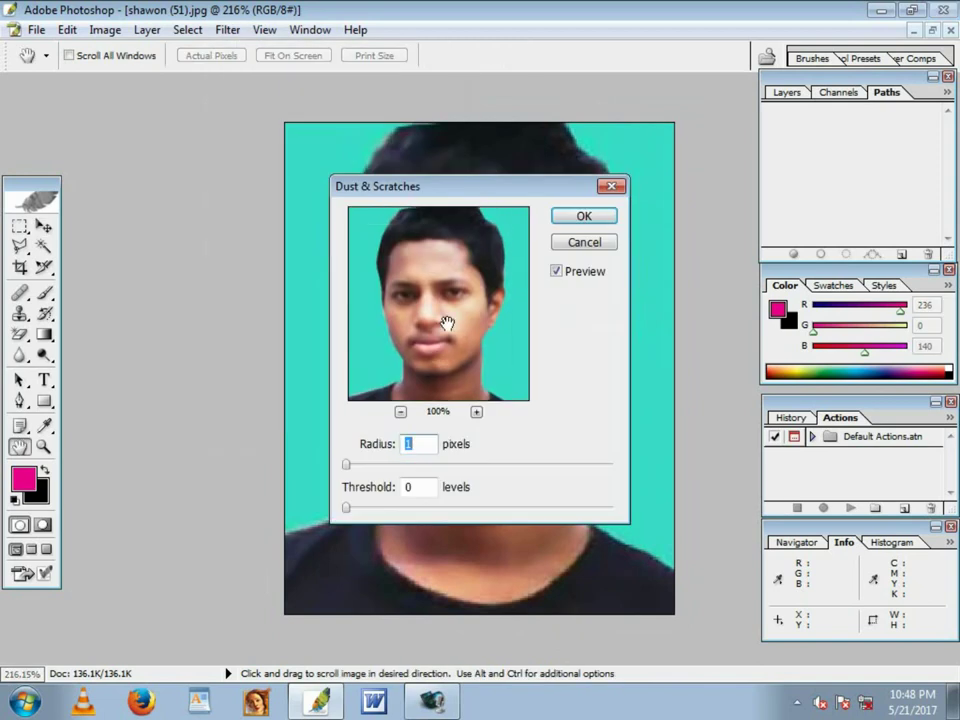
mouse_move(346, 466)
mouse_down()
mouse_move(380, 466)
mouse_move(368, 466)
mouse_up()
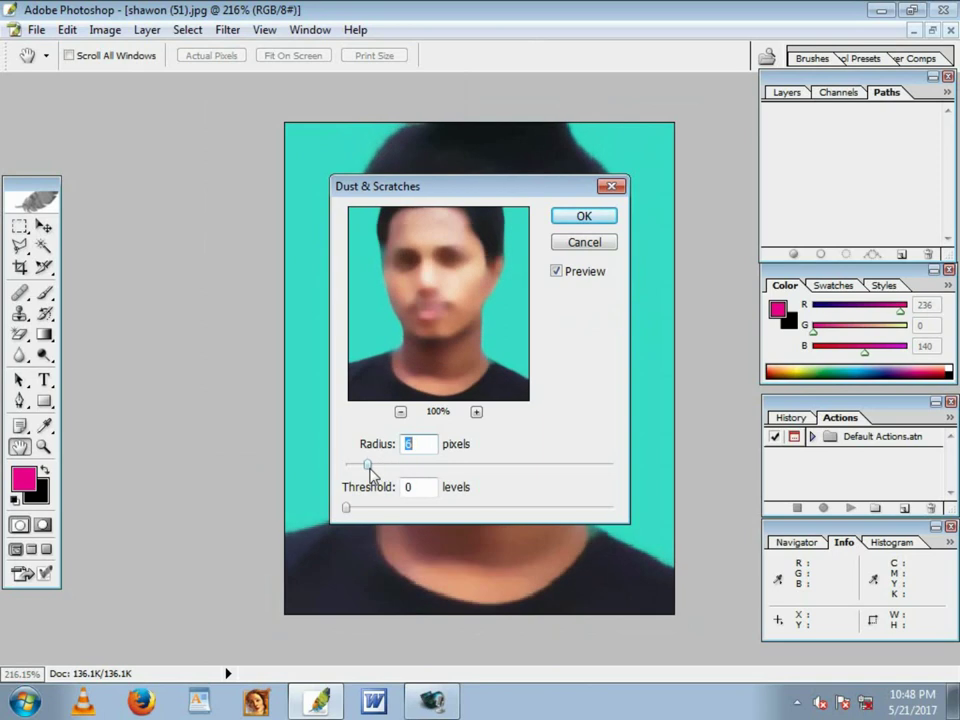
drag(346, 508, 441, 508)
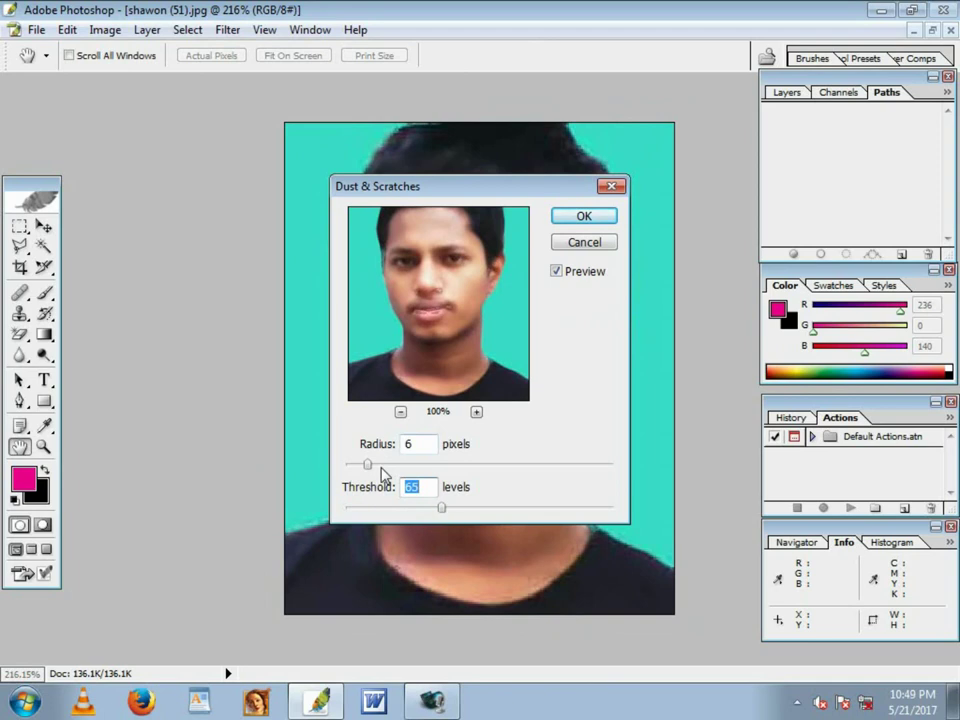
mouse_move(379, 466)
mouse_down()
mouse_move(432, 466)
mouse_move(400, 470)
mouse_up()
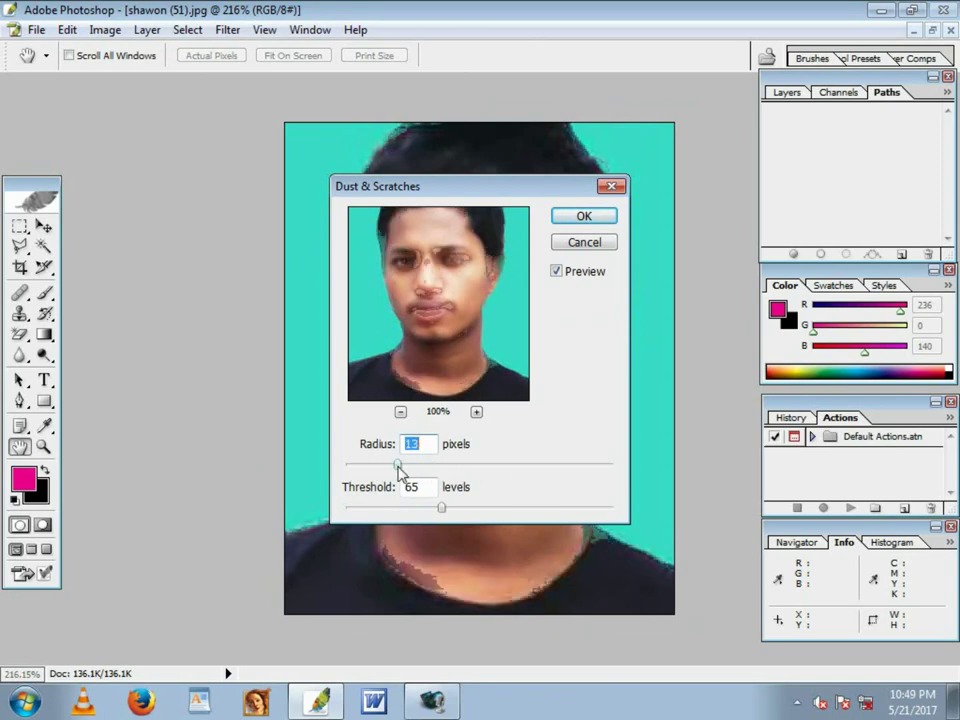
drag(488, 281, 486, 288)
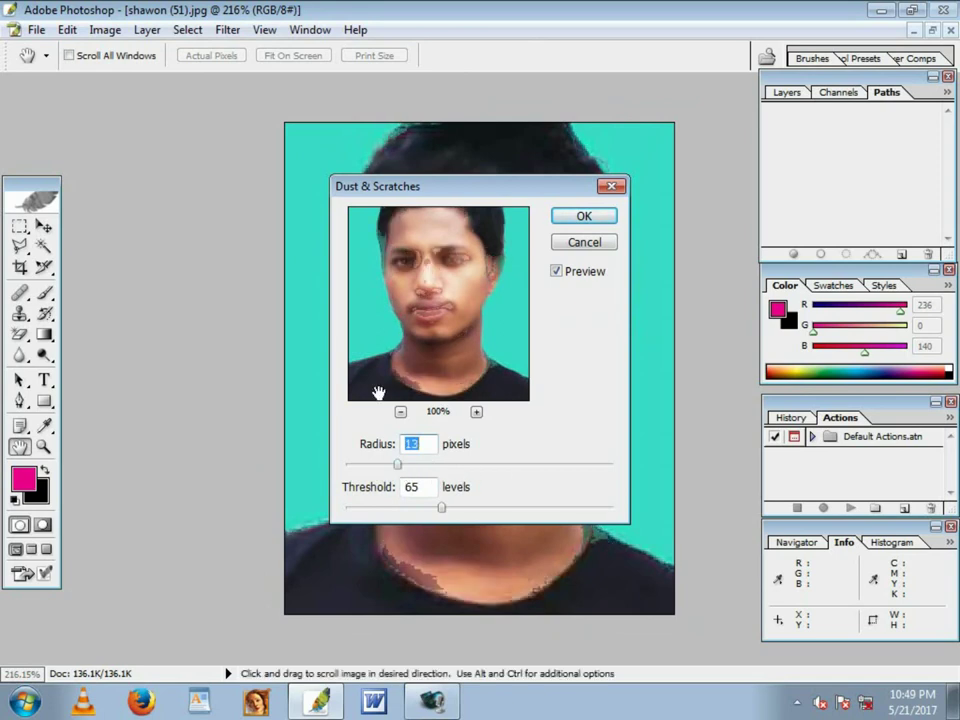
drag(465, 194, 200, 330)
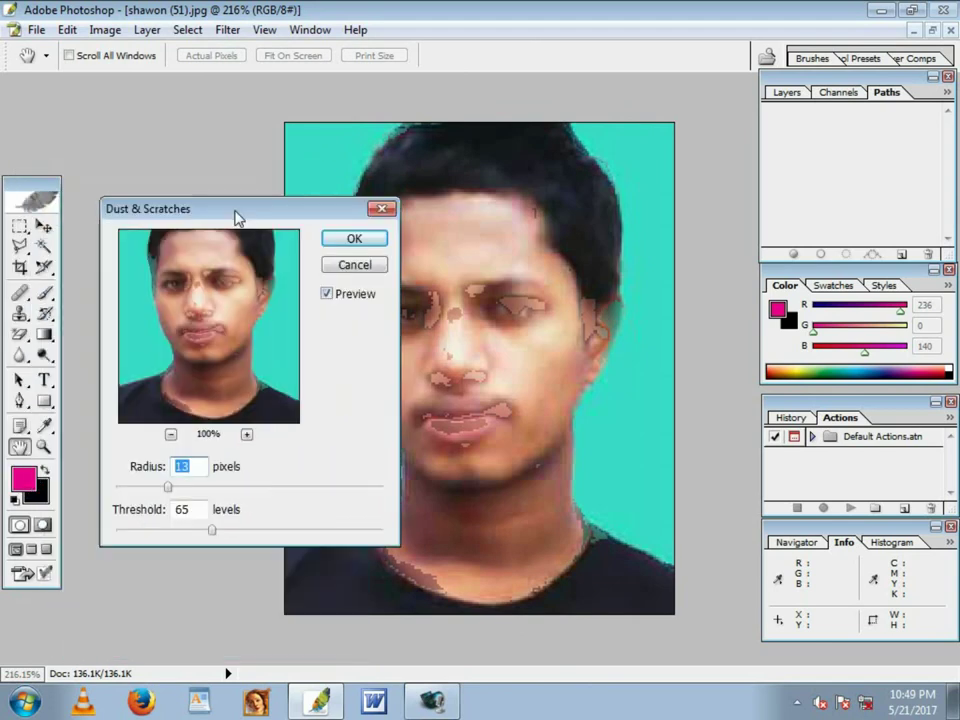
drag(200, 330, 215, 228)
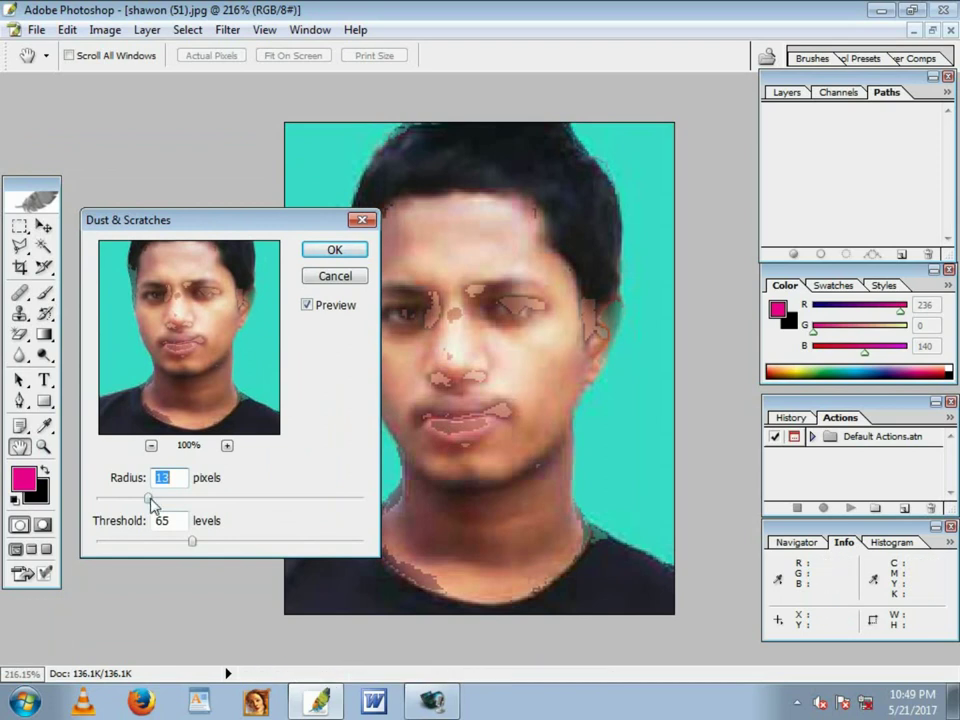
mouse_move(150, 499)
mouse_down()
mouse_move(260, 501)
mouse_move(126, 499)
mouse_up()
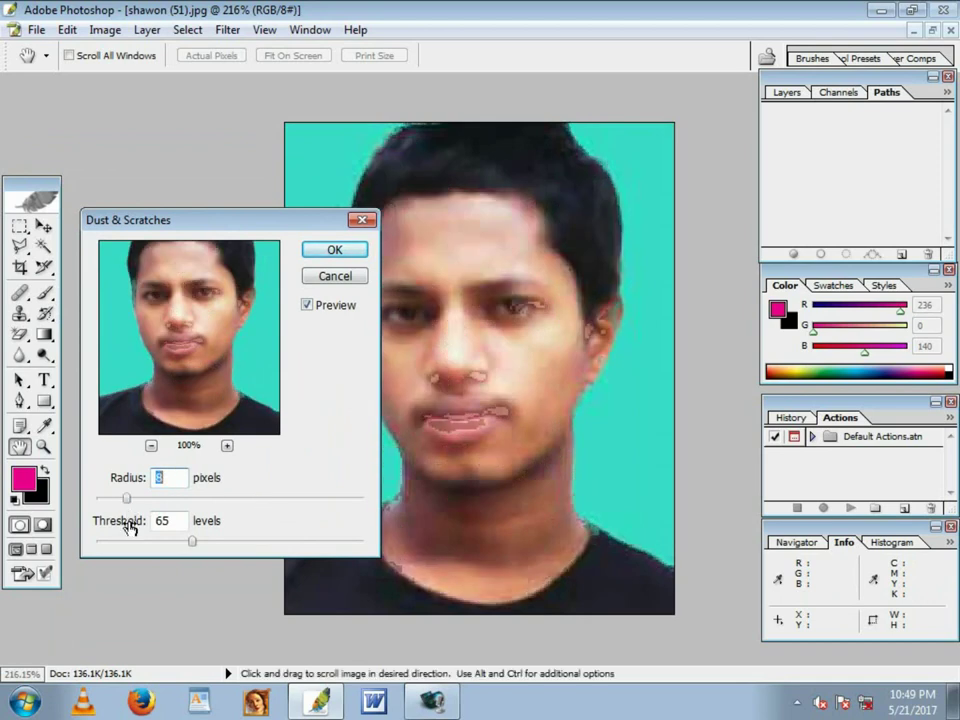
drag(215, 542, 257, 542)
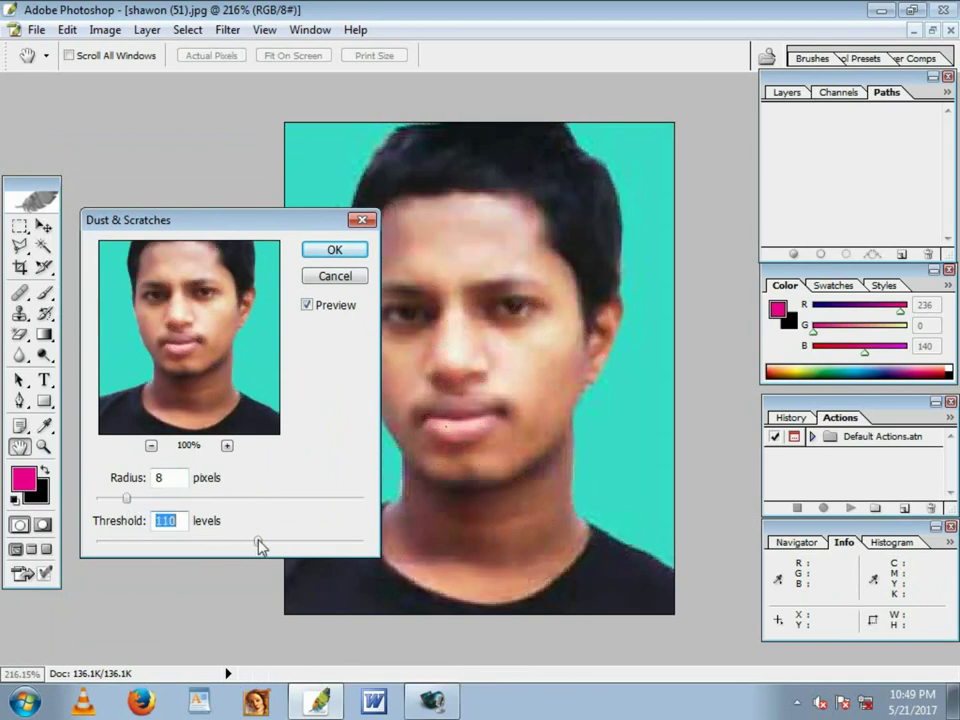
click(334, 252)
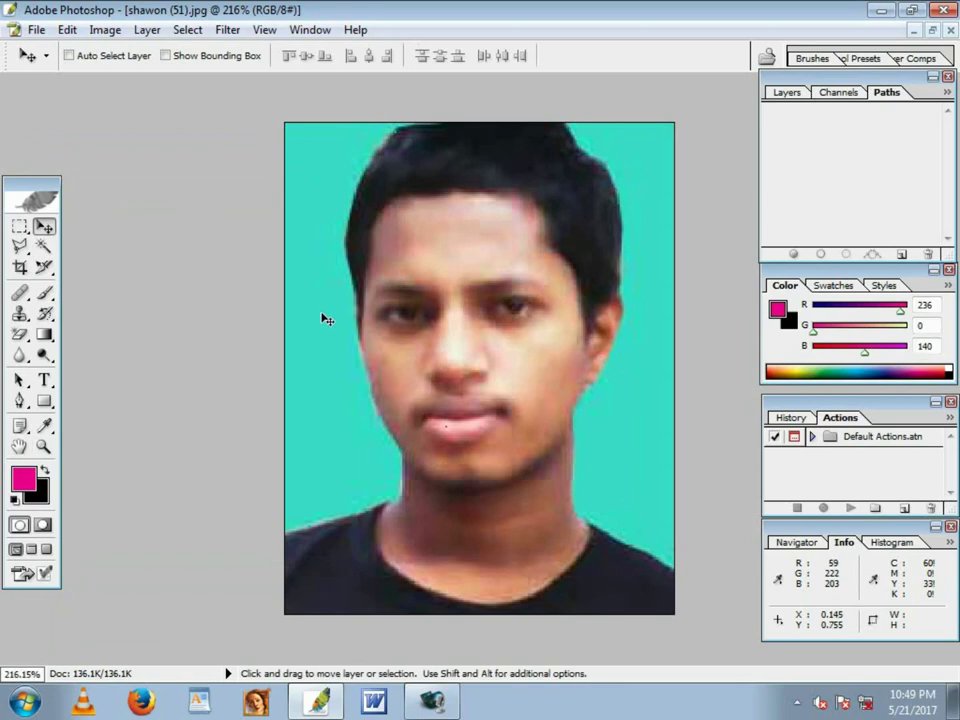
Step: Cancel Color Halftone without changing the photo, then show the Pixelate filter list
click(225, 30)
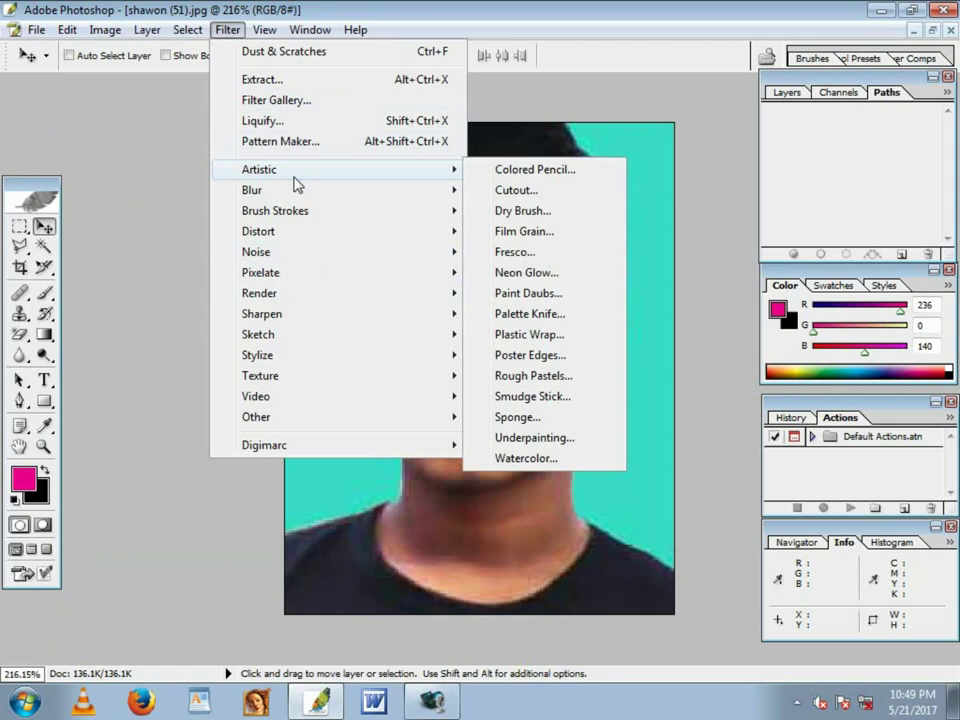
mouse_move(261, 272)
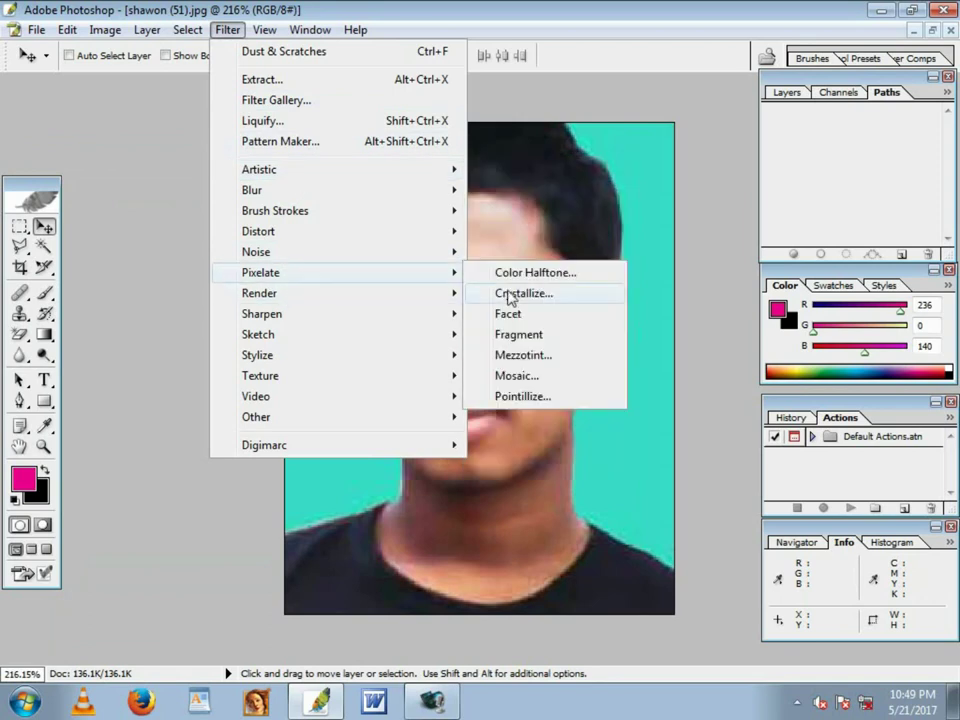
click(517, 276)
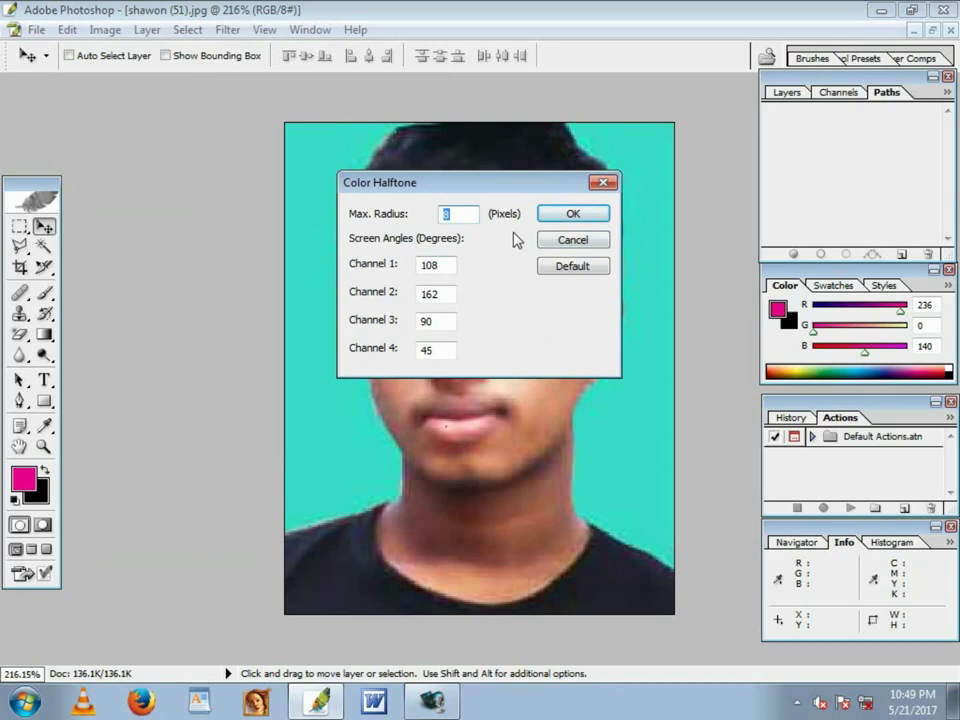
click(570, 240)
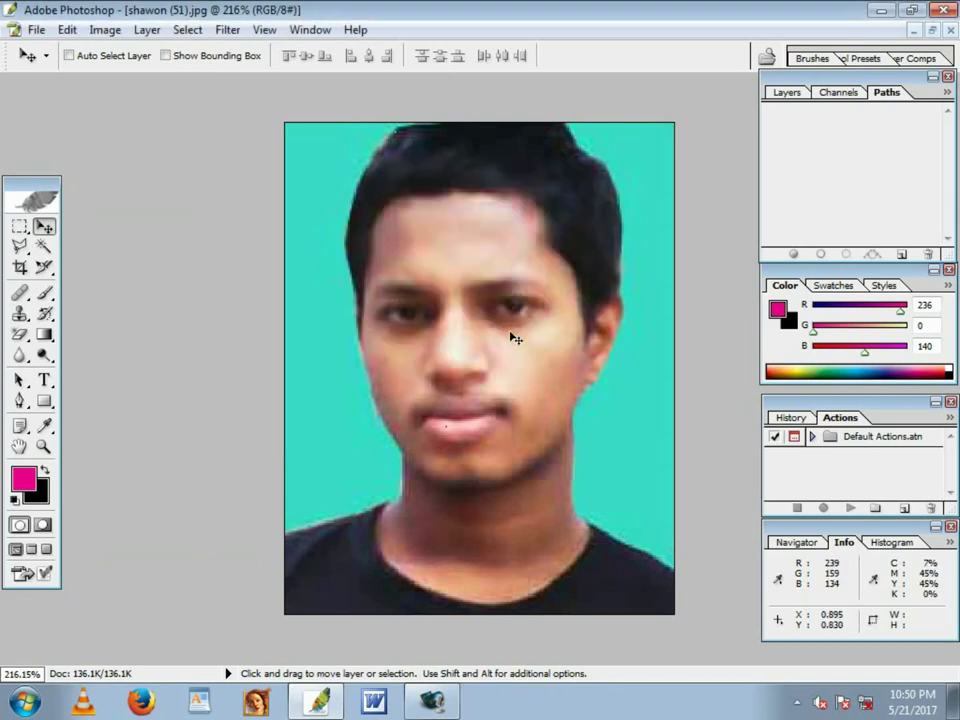
click(228, 30)
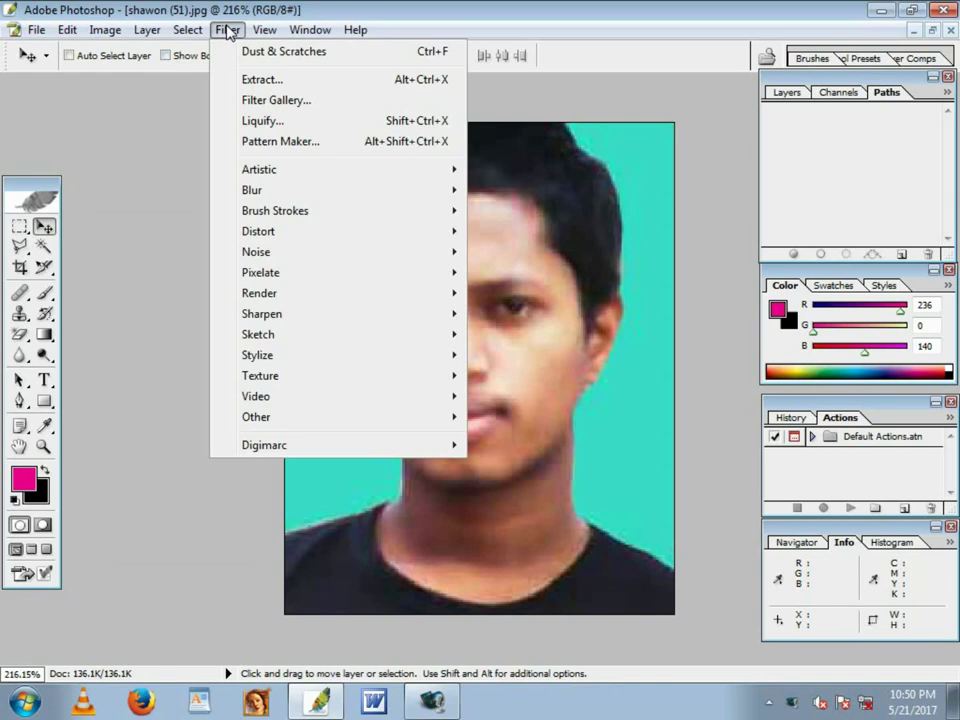
mouse_move(261, 272)
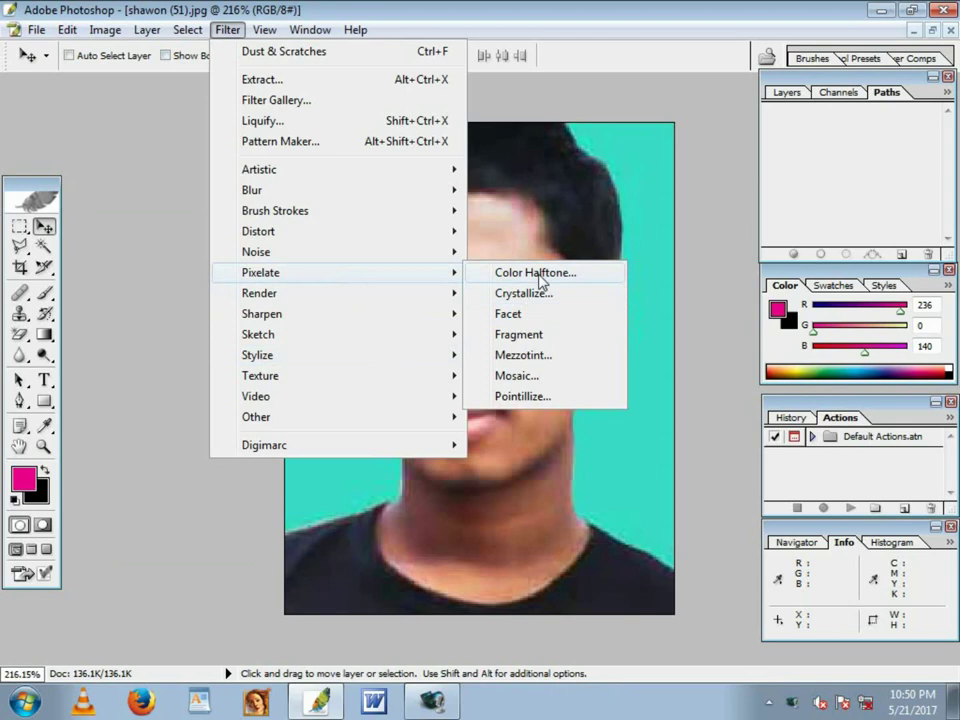
Step: Apply Color Halftone at Max. Radius 15, inspect the dots, then undo it
click(536, 274)
drag(480, 192, 335, 215)
text(15)
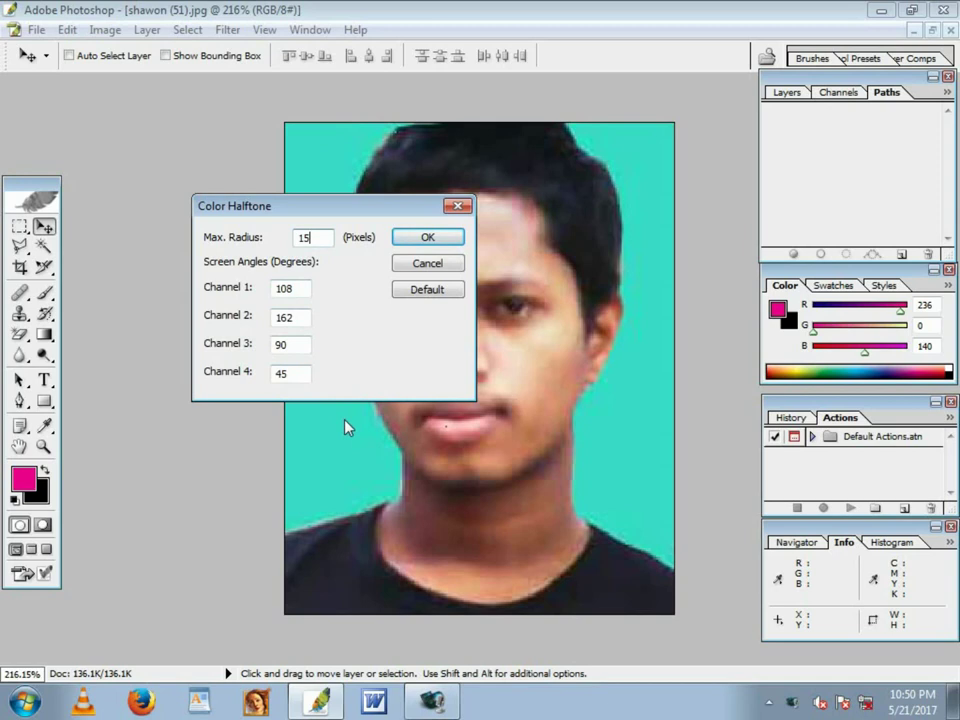
click(427, 238)
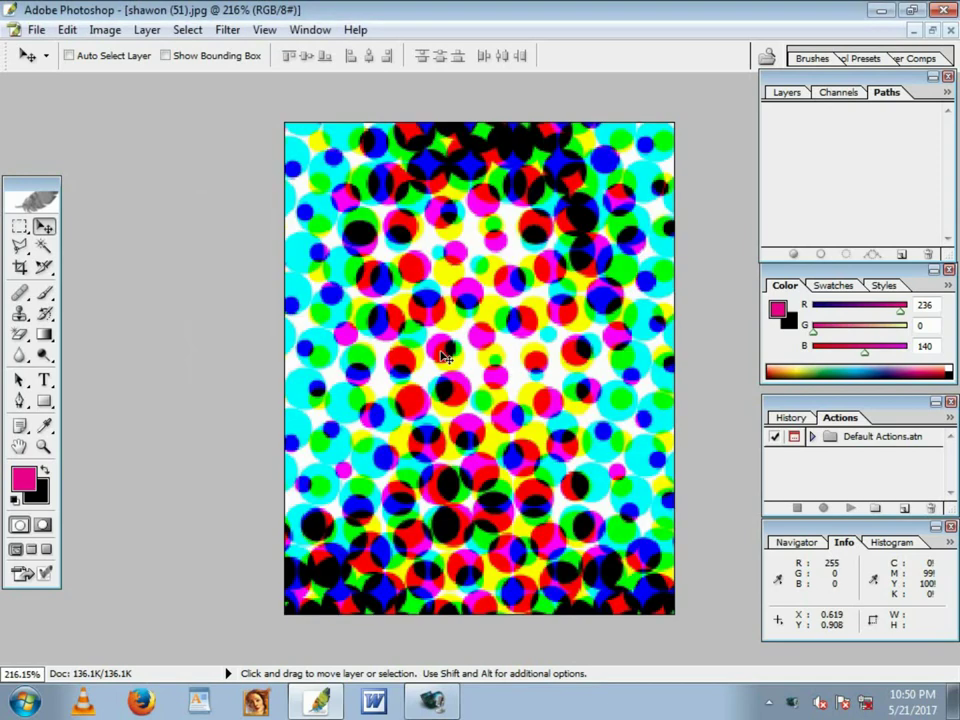
key(ctrl+minus)
key(ctrl+plus)
key(ctrl+plus)
scroll(470, 395, down, 1)
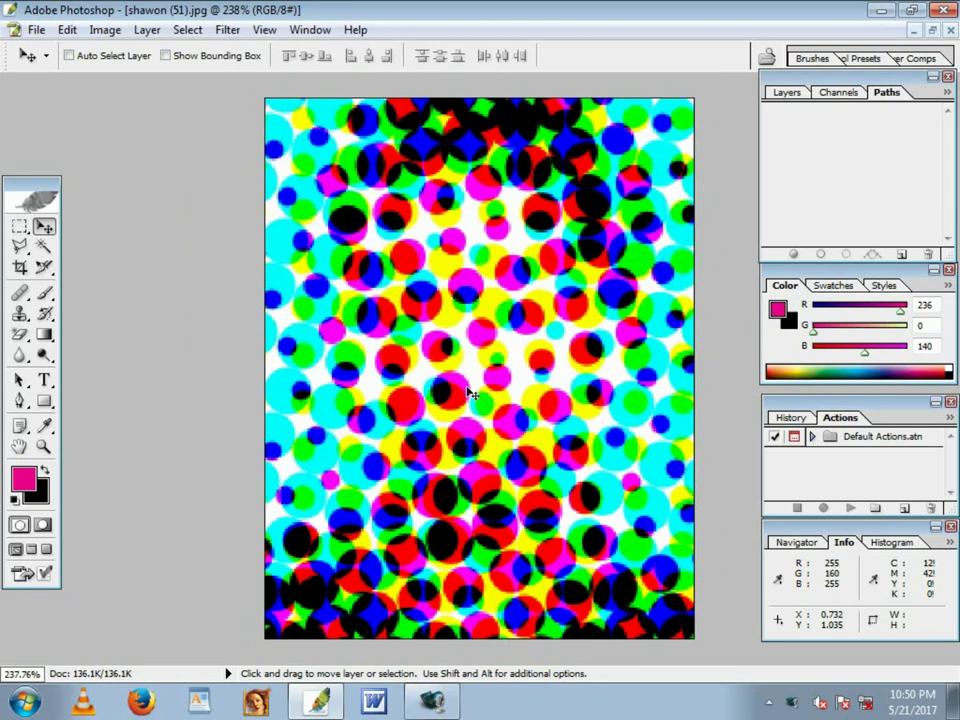
scroll(472, 392, down, 1)
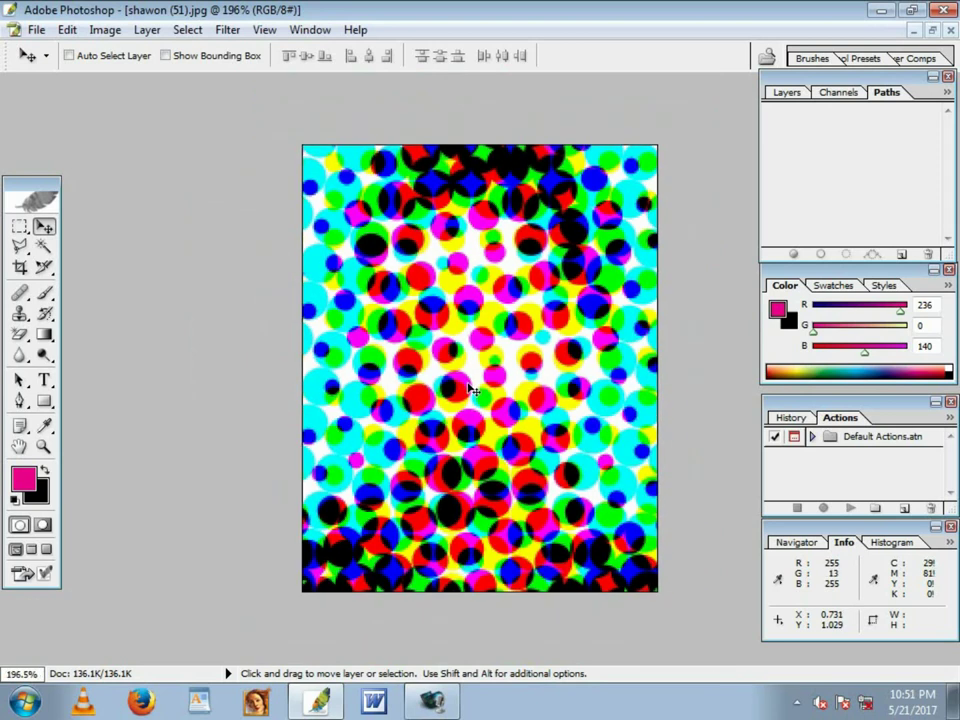
key(ctrl+z)
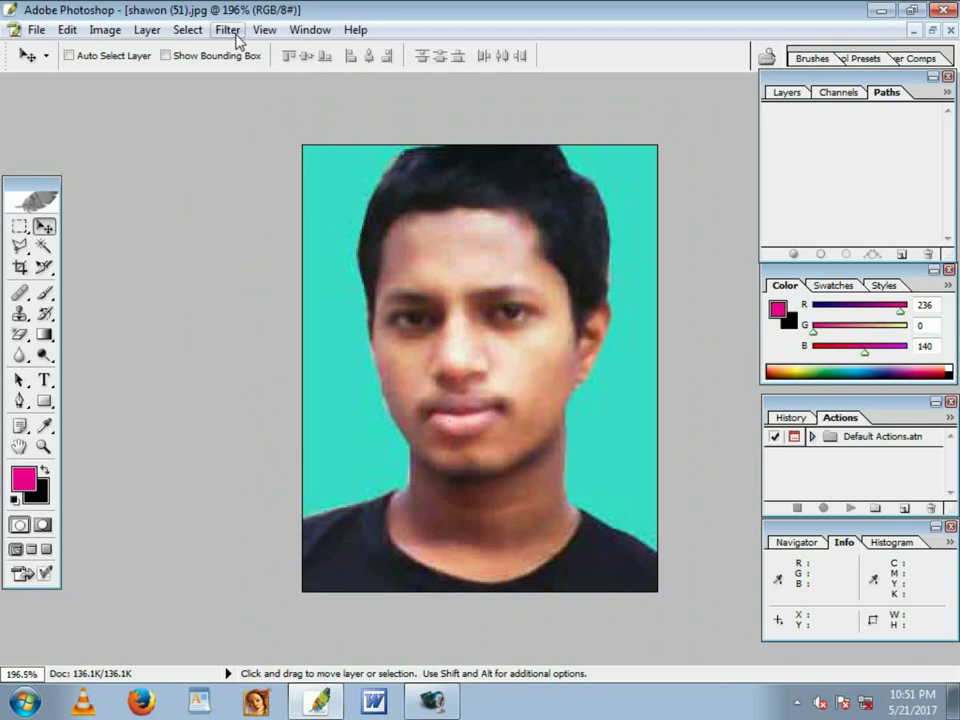
Step: Reapply Color Halftone after entering 2 in the Max. Radius field
click(229, 30)
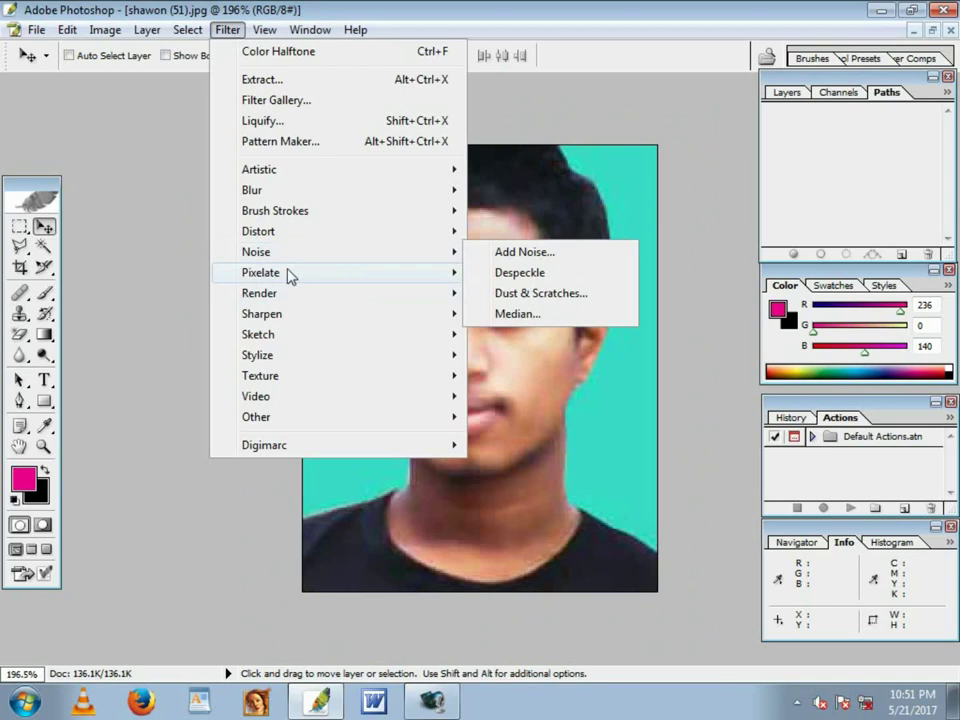
mouse_move(261, 272)
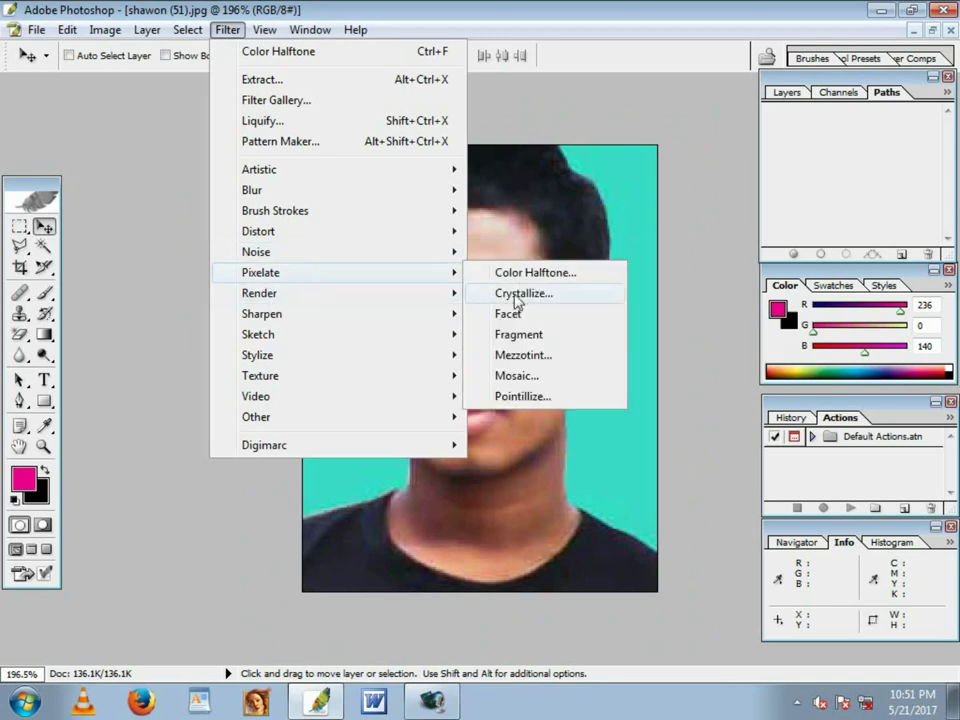
click(543, 285)
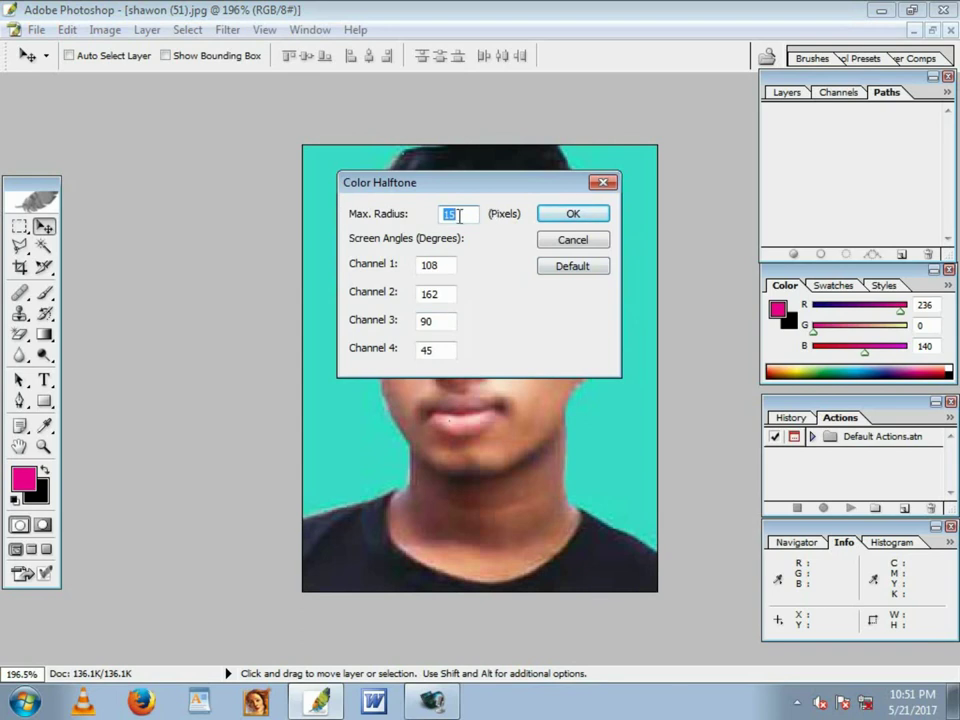
click(466, 212)
text(20)
click(572, 214)
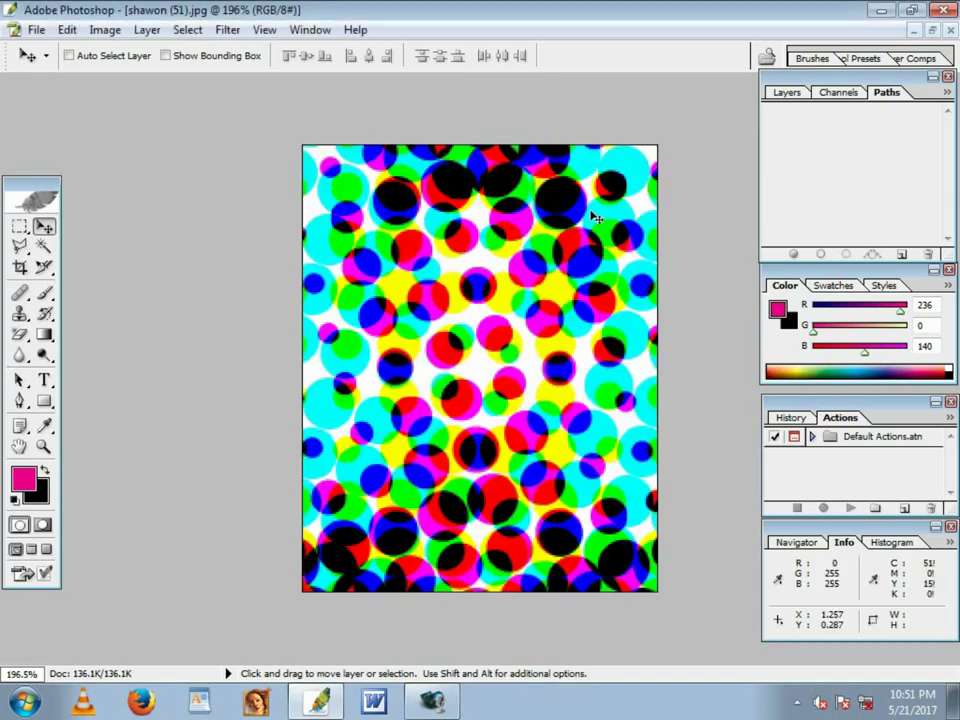
Step: Inspect the halftone dots by zooming, then undo the effect
scroll(543, 343, down, 2)
scroll(392, 382, up, 2)
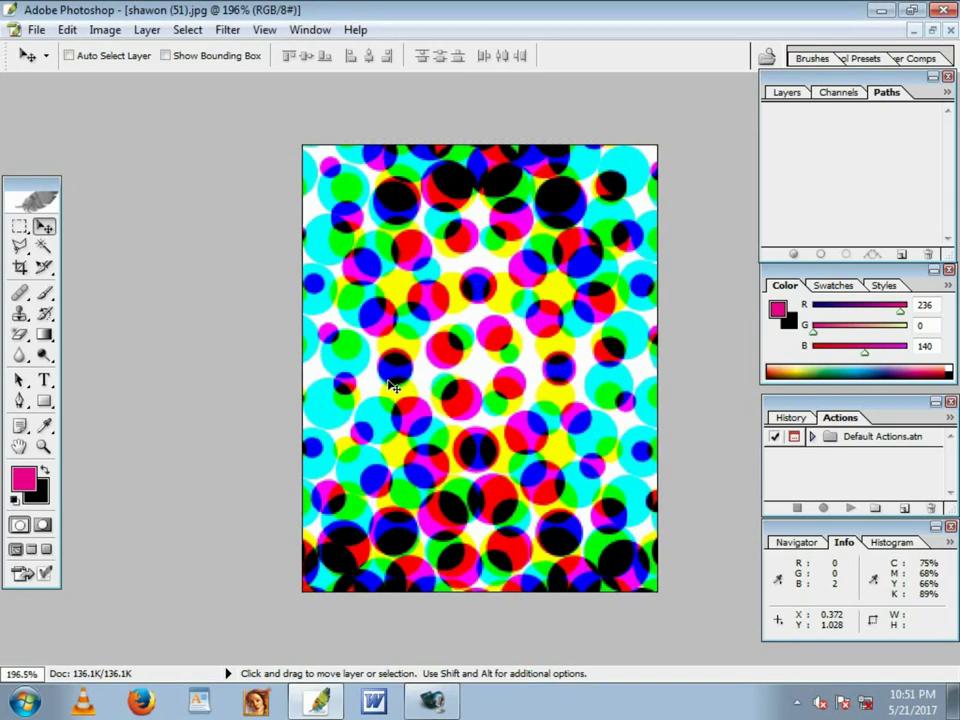
scroll(393, 387, up, 2)
scroll(392, 385, down, 2)
scroll(480, 300, down, 1)
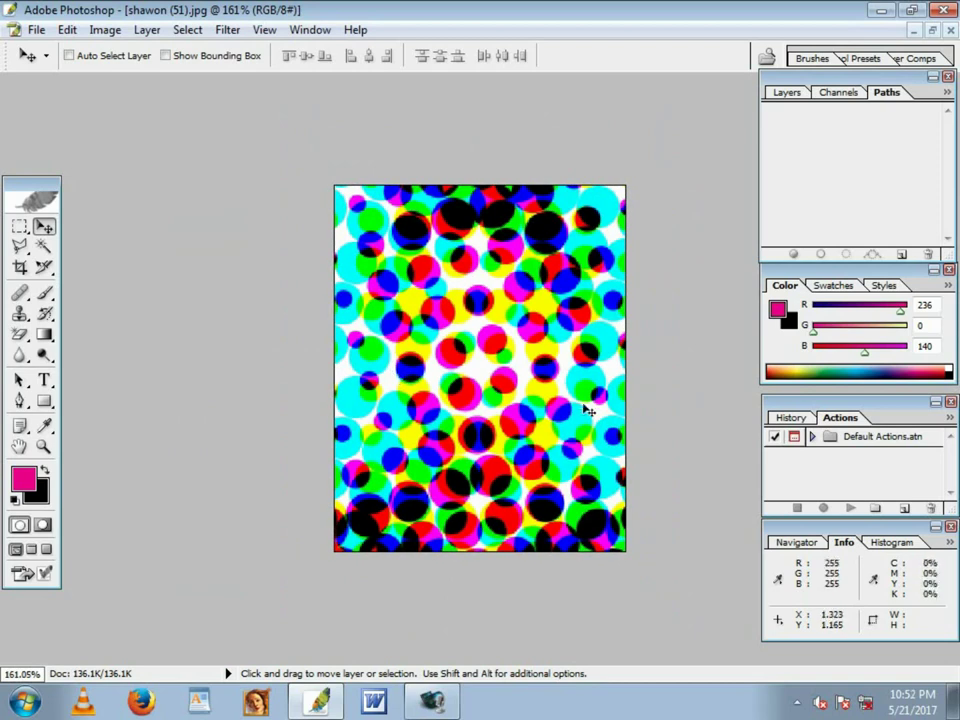
scroll(481, 353, up, 1)
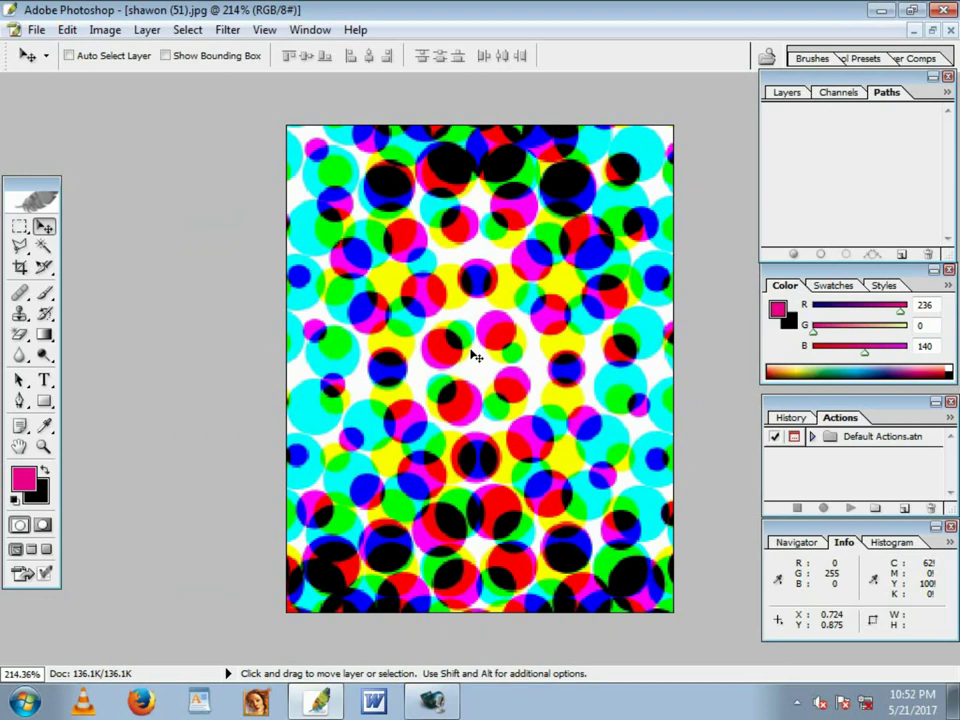
key(ctrl+alt+z)
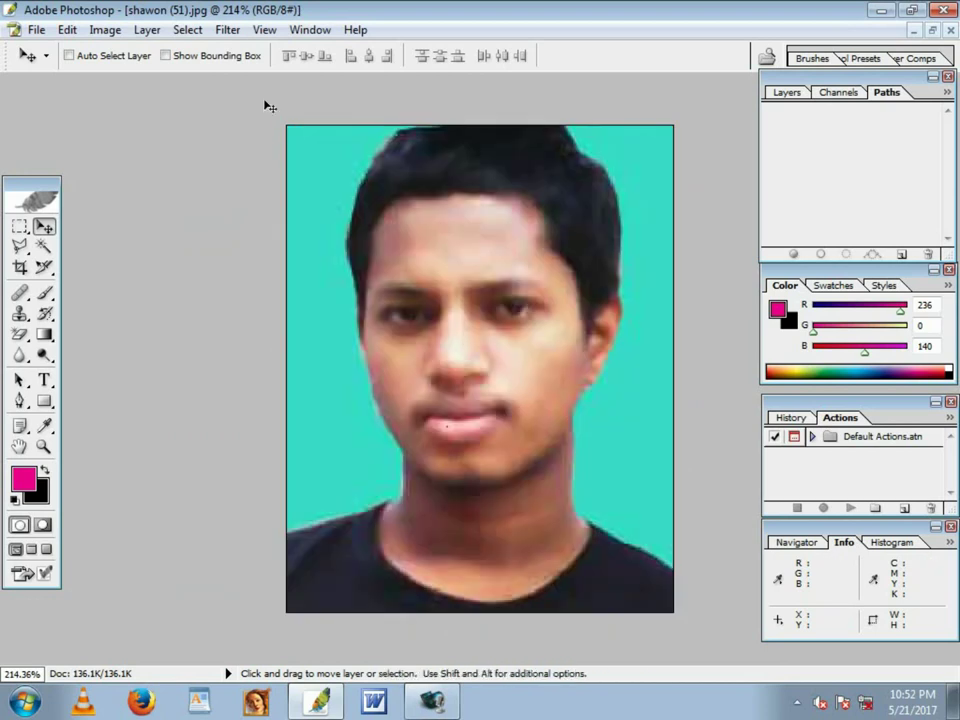
click(228, 30)
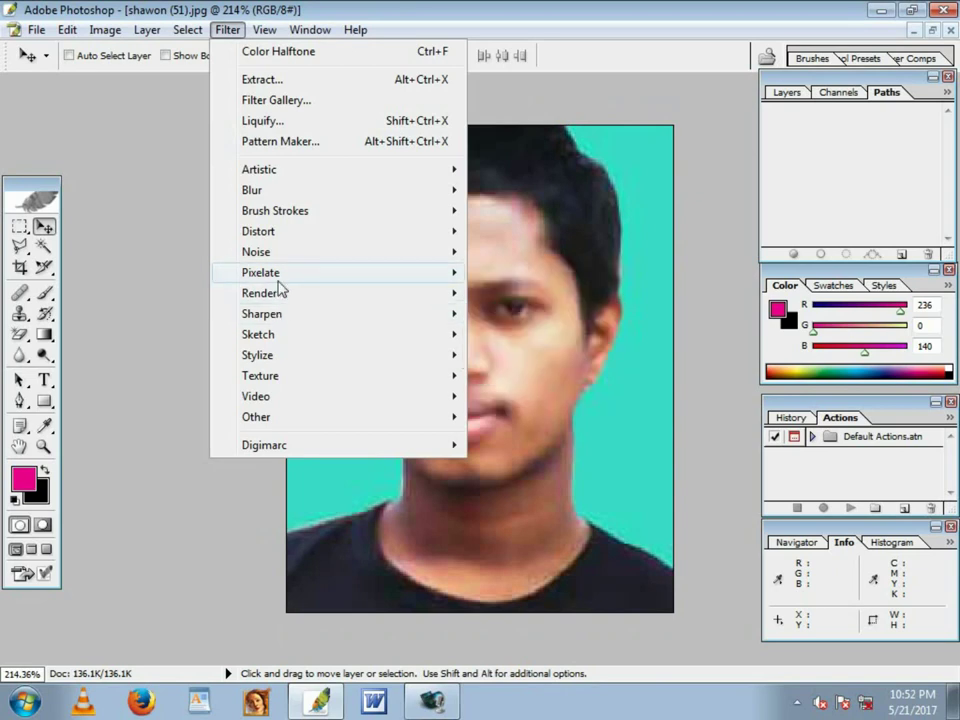
mouse_move(261, 272)
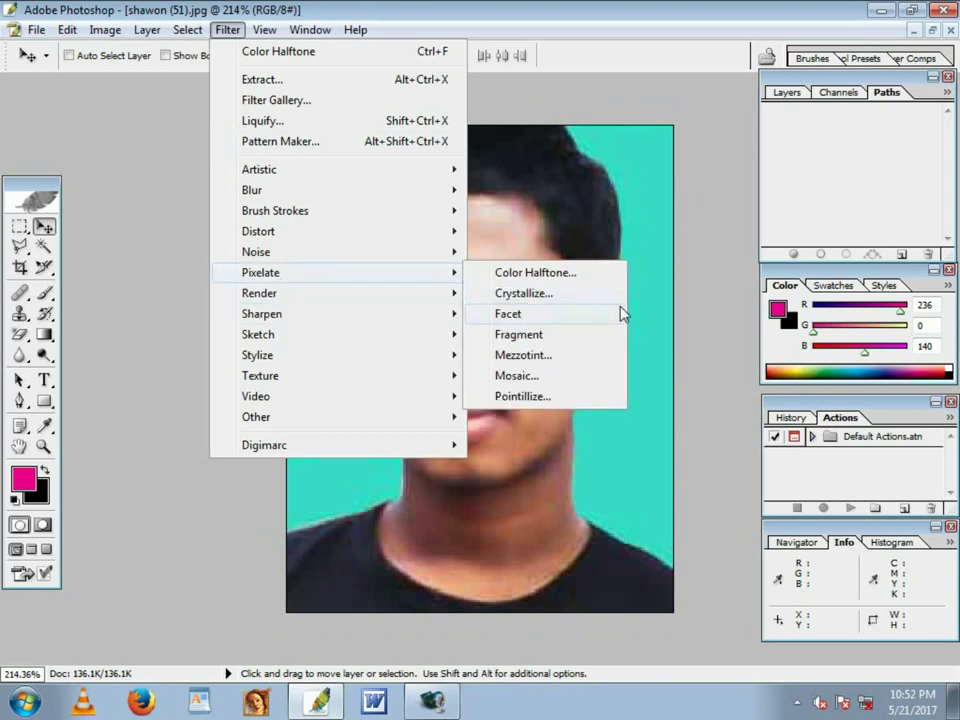
click(545, 296)
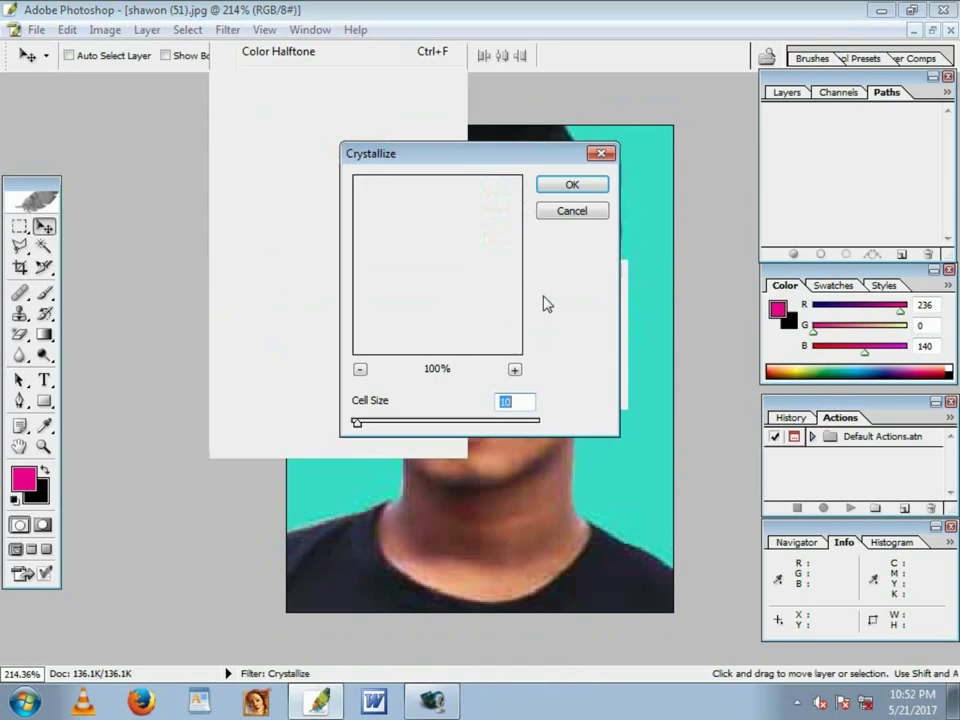
drag(460, 166, 262, 203)
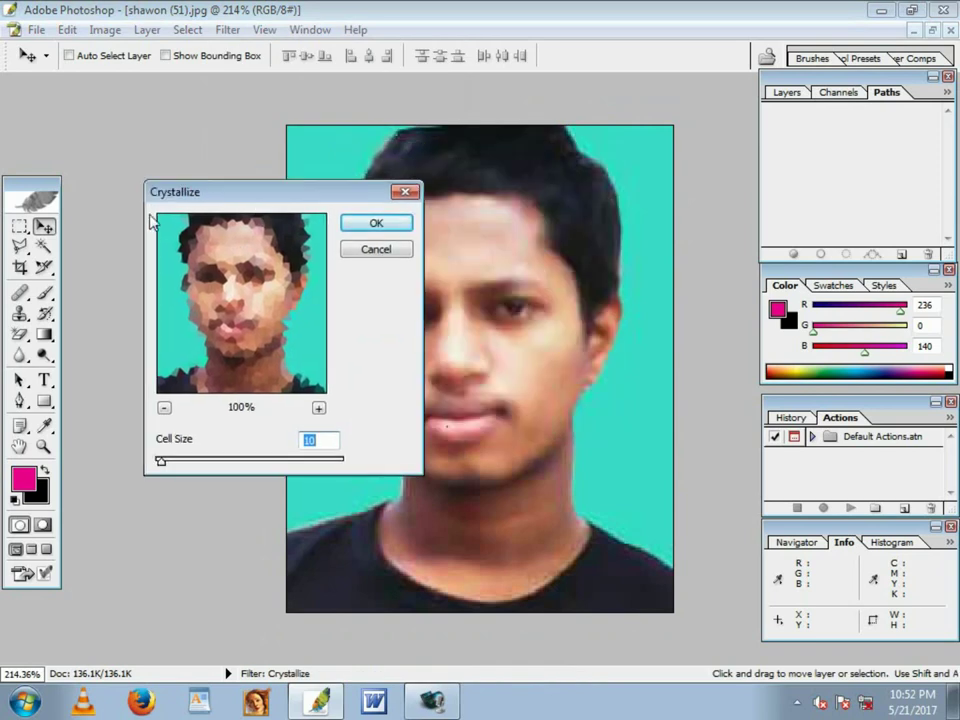
mouse_move(162, 461)
mouse_down()
mouse_move(182, 461)
mouse_move(161, 461)
mouse_move(172, 462)
mouse_up()
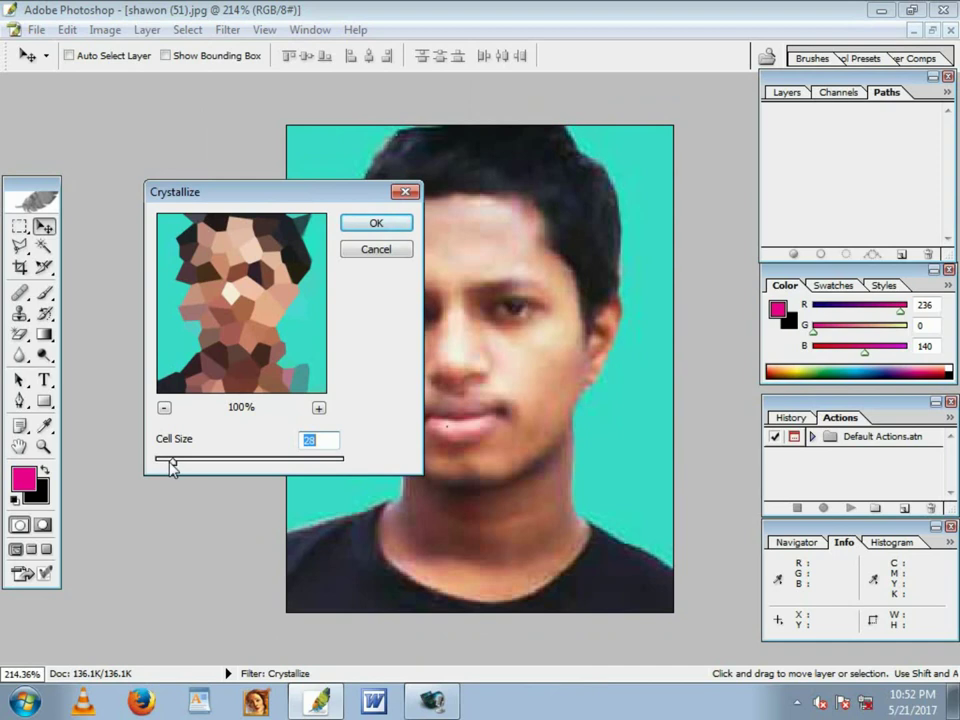
drag(167, 468, 166, 462)
click(166, 462)
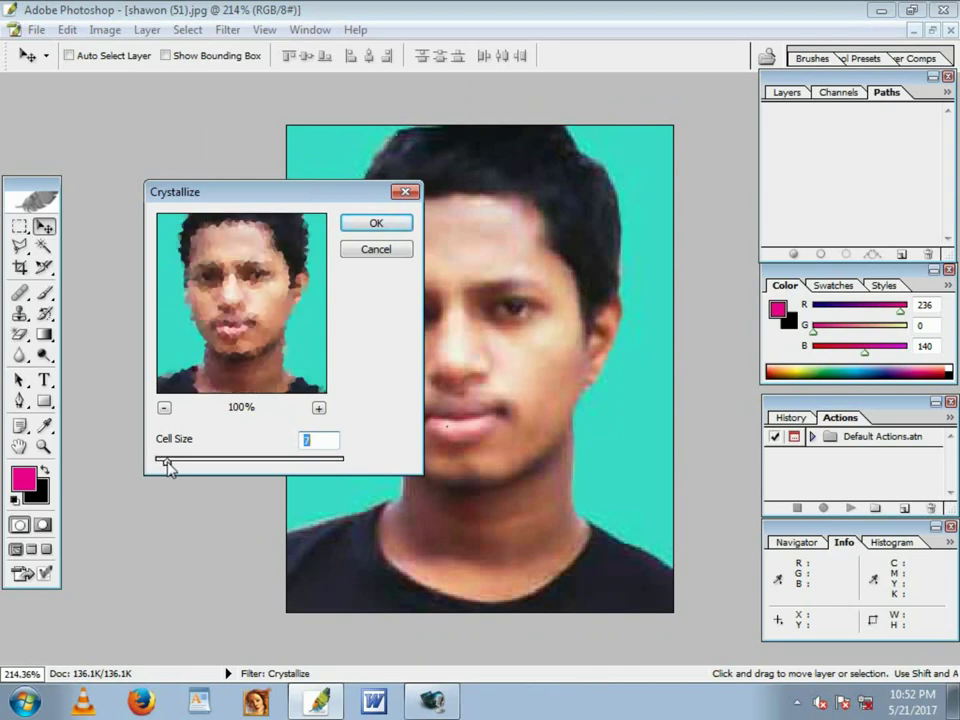
drag(165, 463, 171, 461)
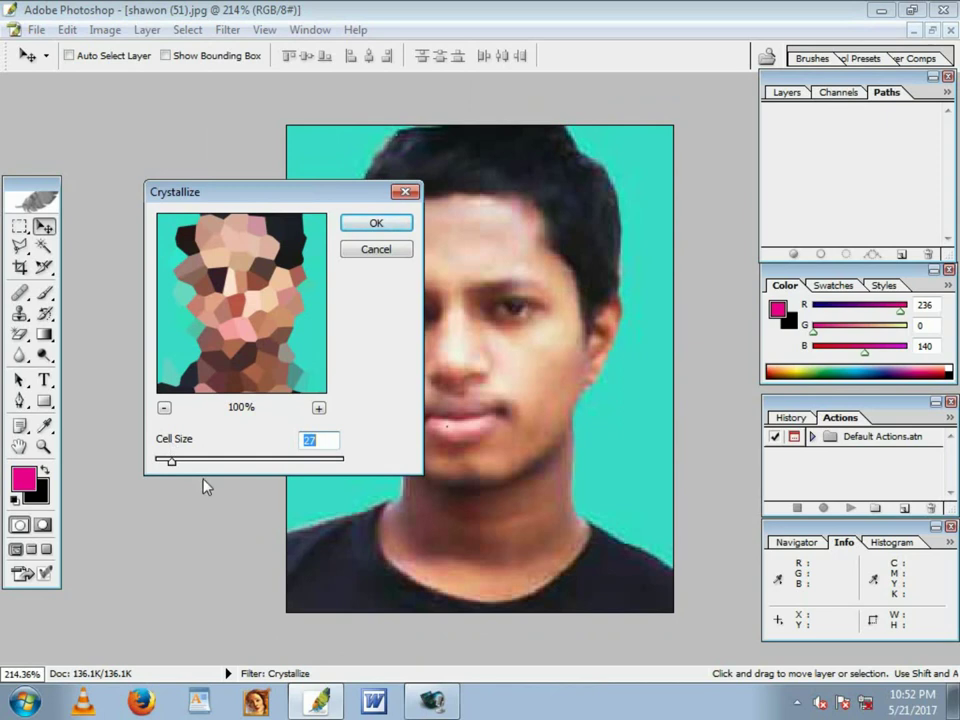
click(369, 226)
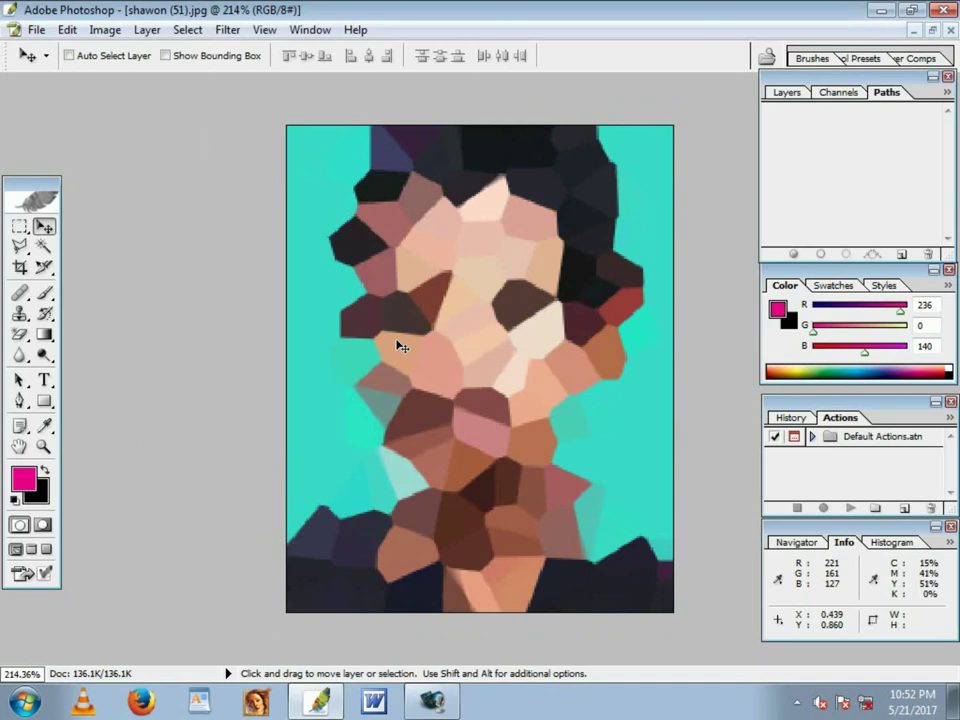
scroll(480, 315, down, 1)
scroll(476, 328, down, 3)
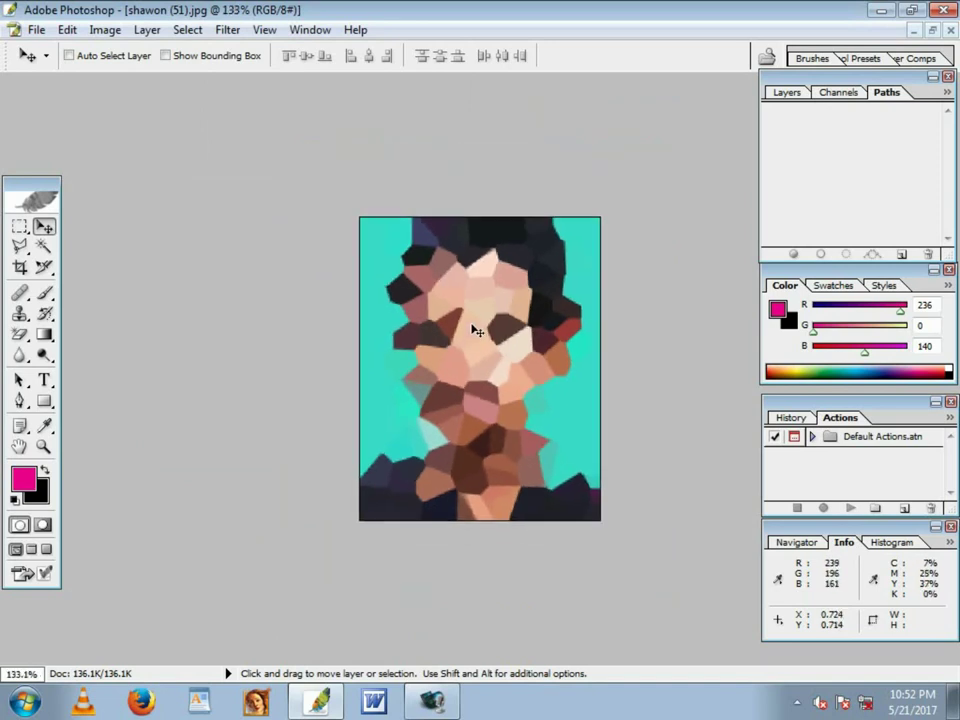
scroll(505, 387, up, 1)
scroll(505, 387, up, 1)
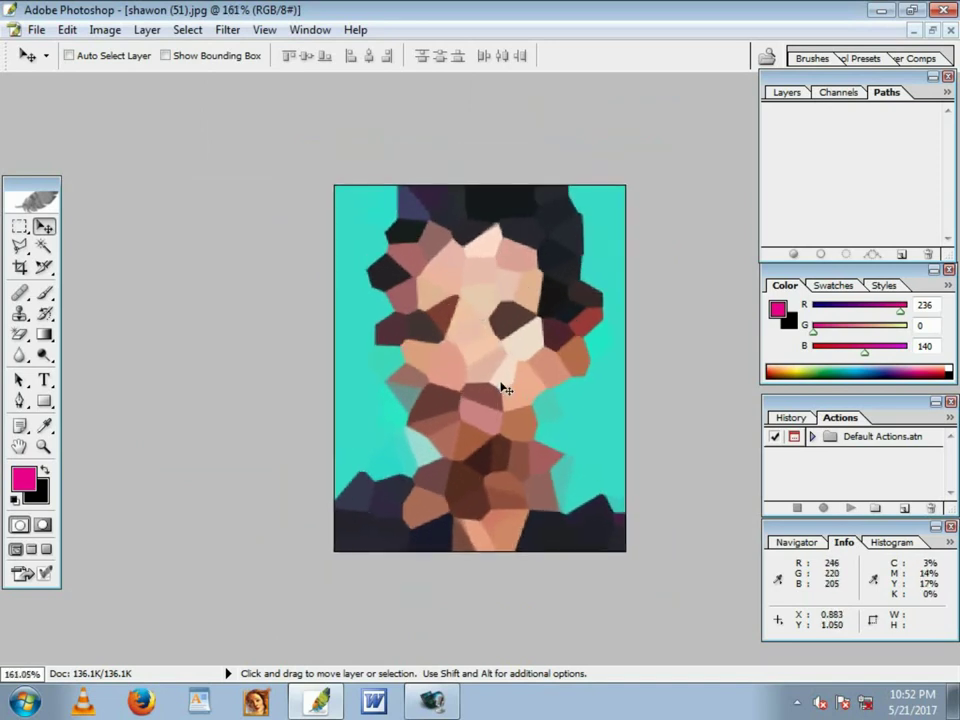
key(ctrl+alt+z)
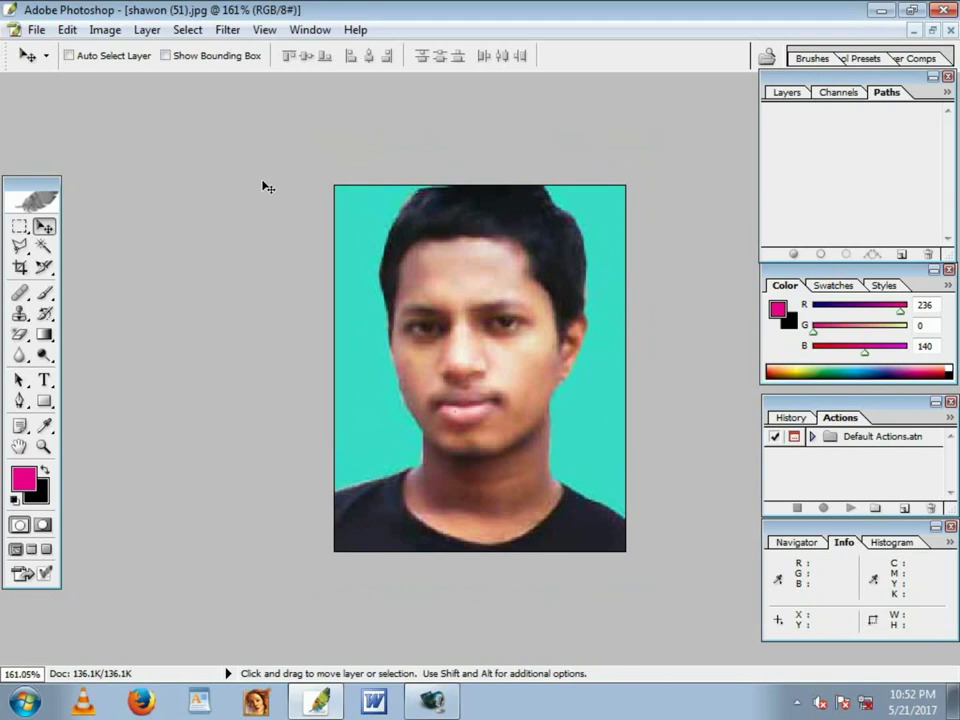
click(229, 30)
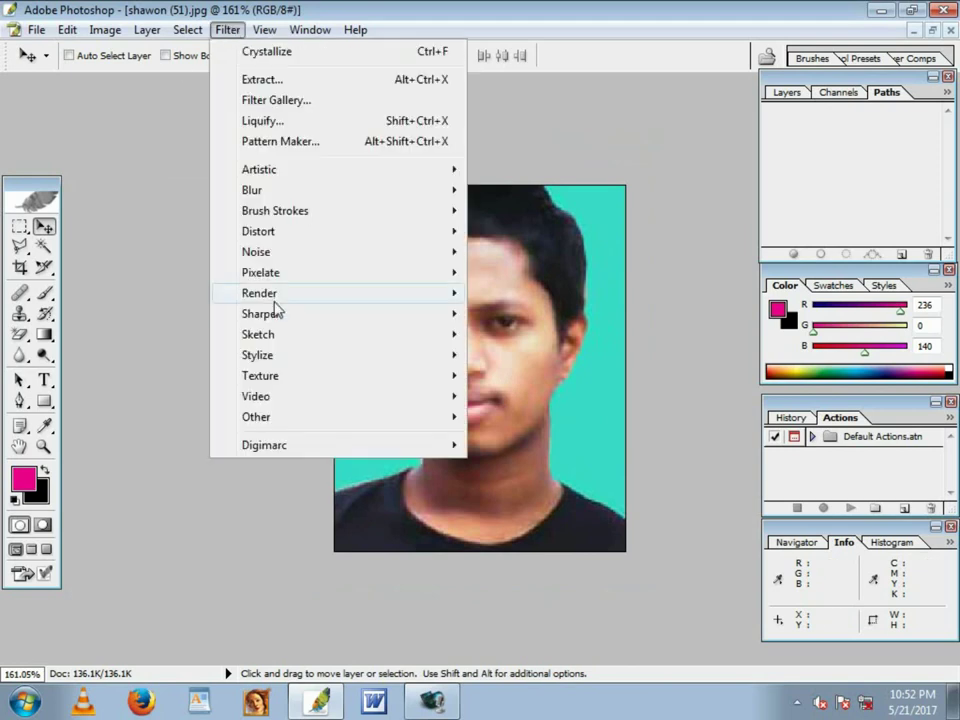
mouse_move(260, 293)
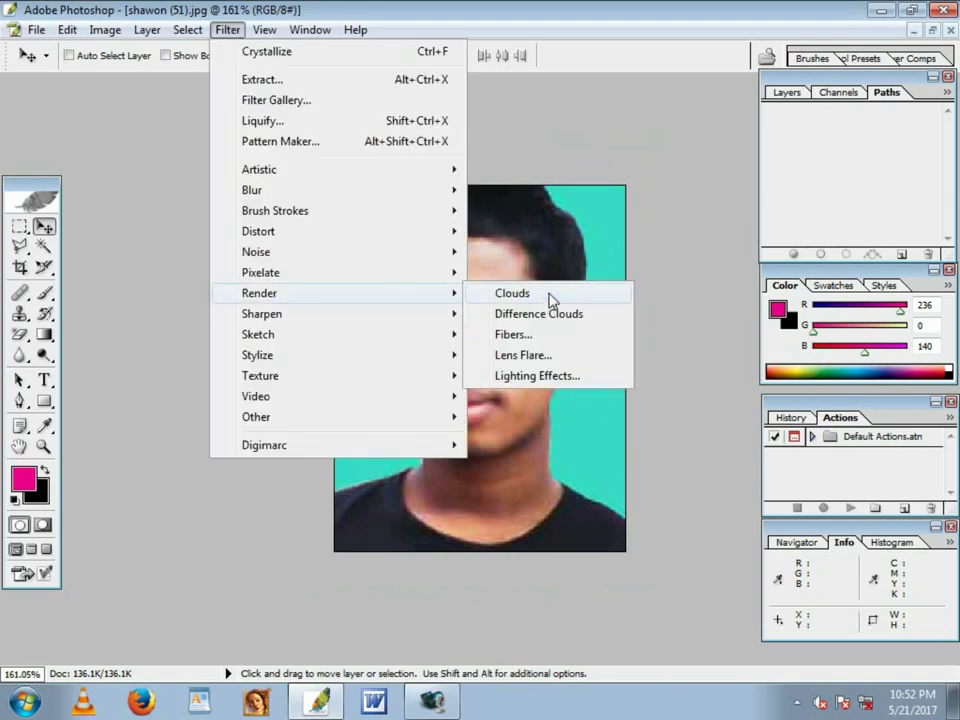
click(545, 295)
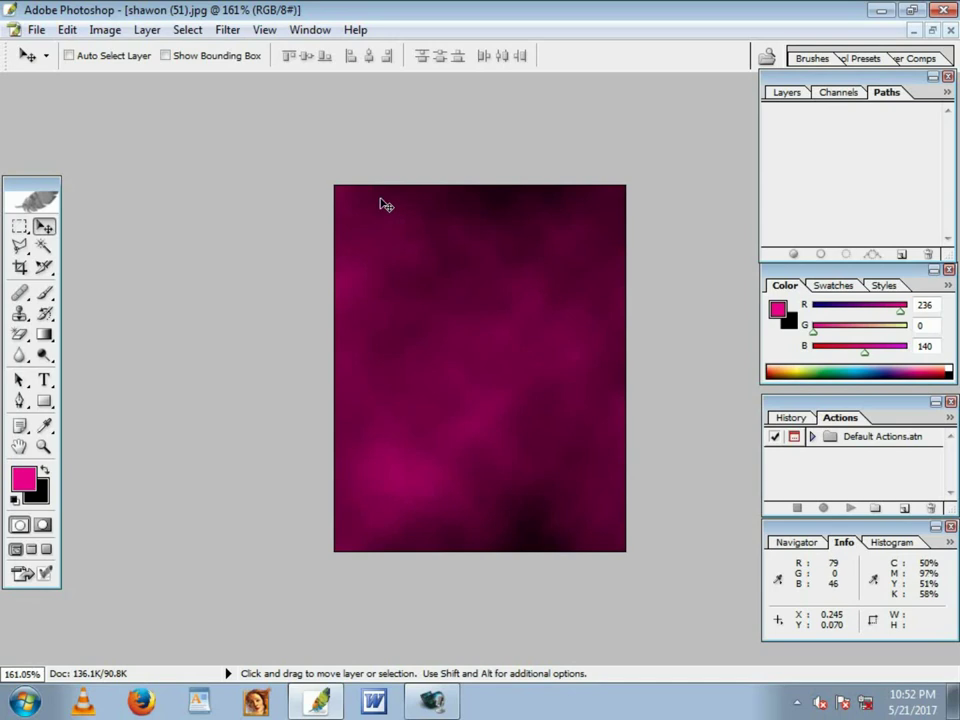
scroll(381, 205, down, 1)
scroll(377, 212, up, 2)
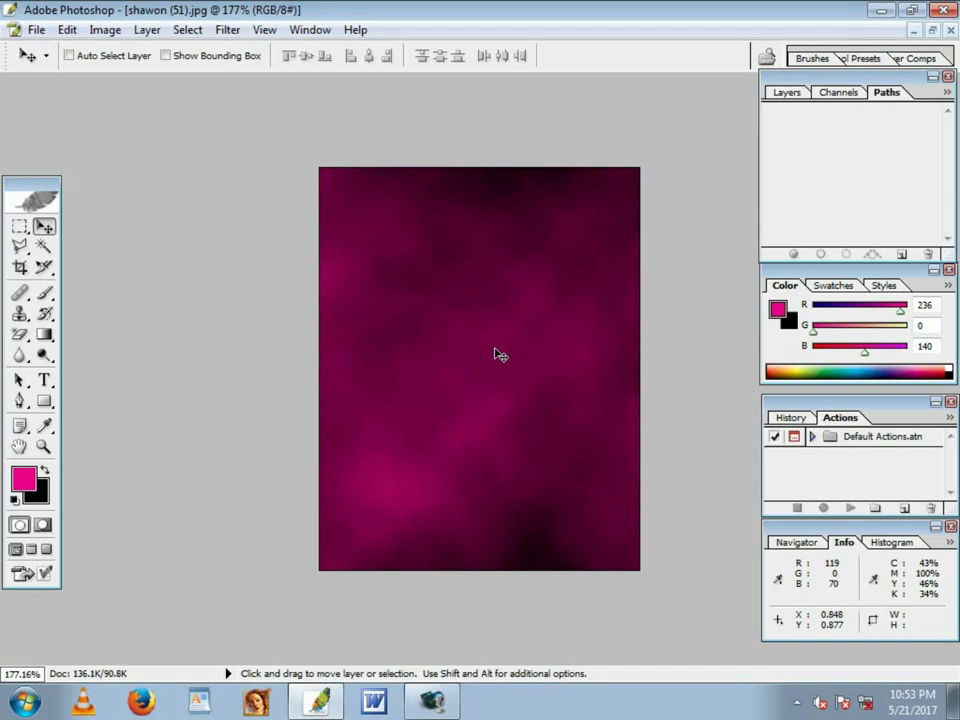
click(22, 481)
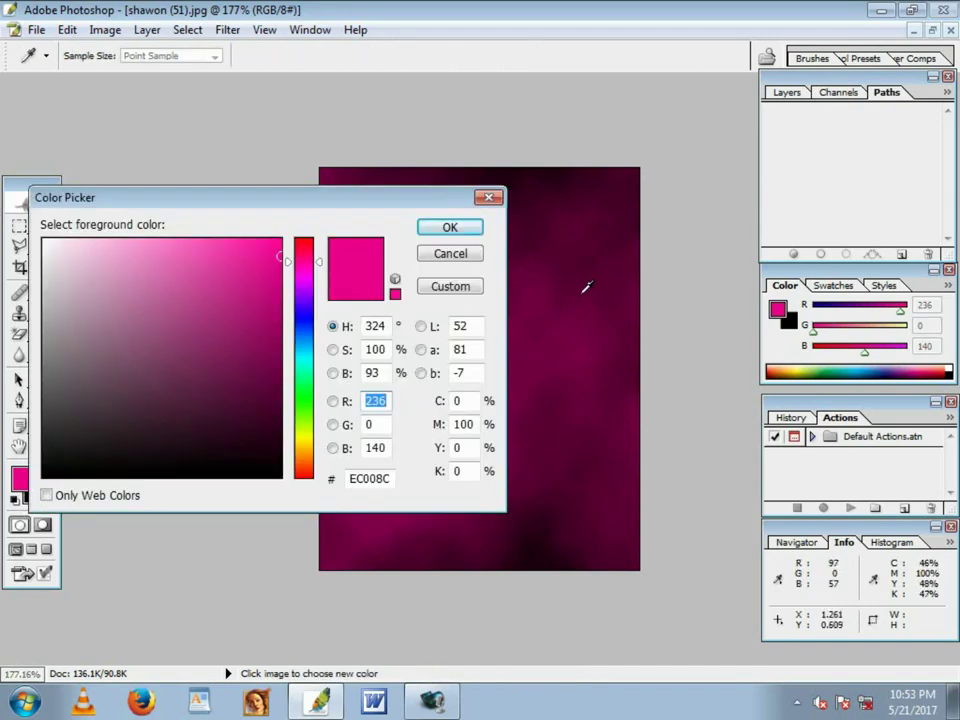
click(460, 229)
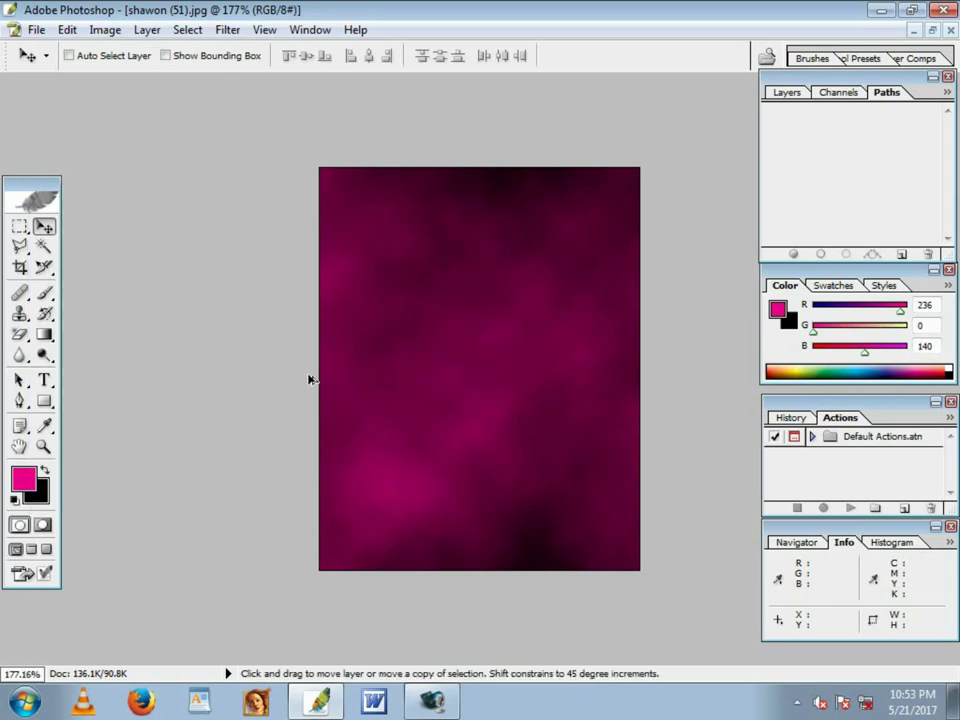
key(ctrl+alt+z)
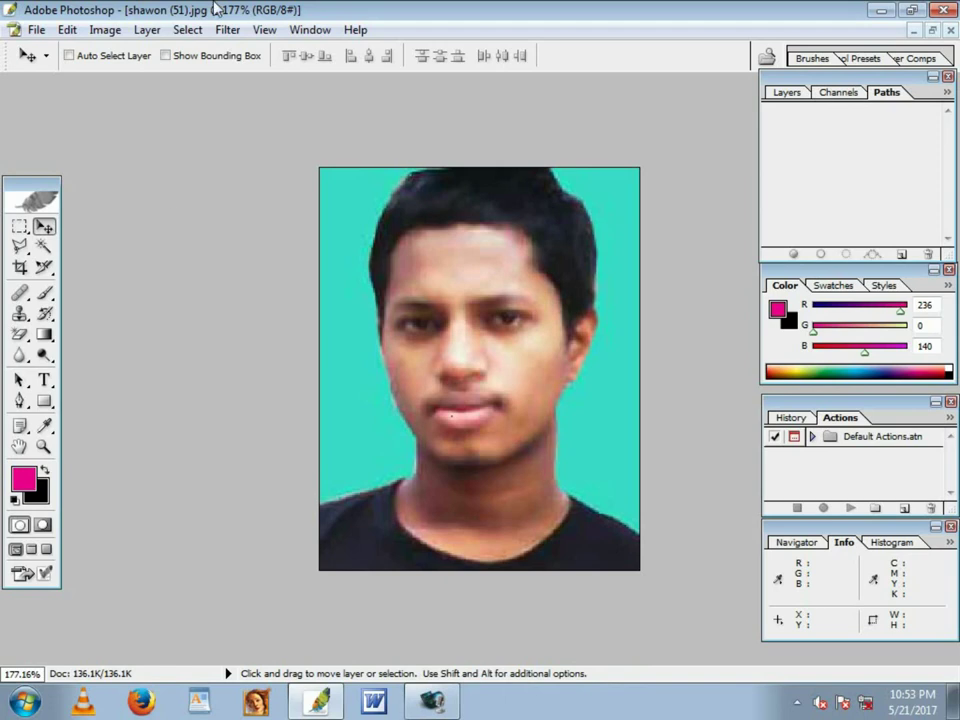
Step: Minimize the portrait window and create a blank Untitled-1 document fitted to the workspace
click(229, 30)
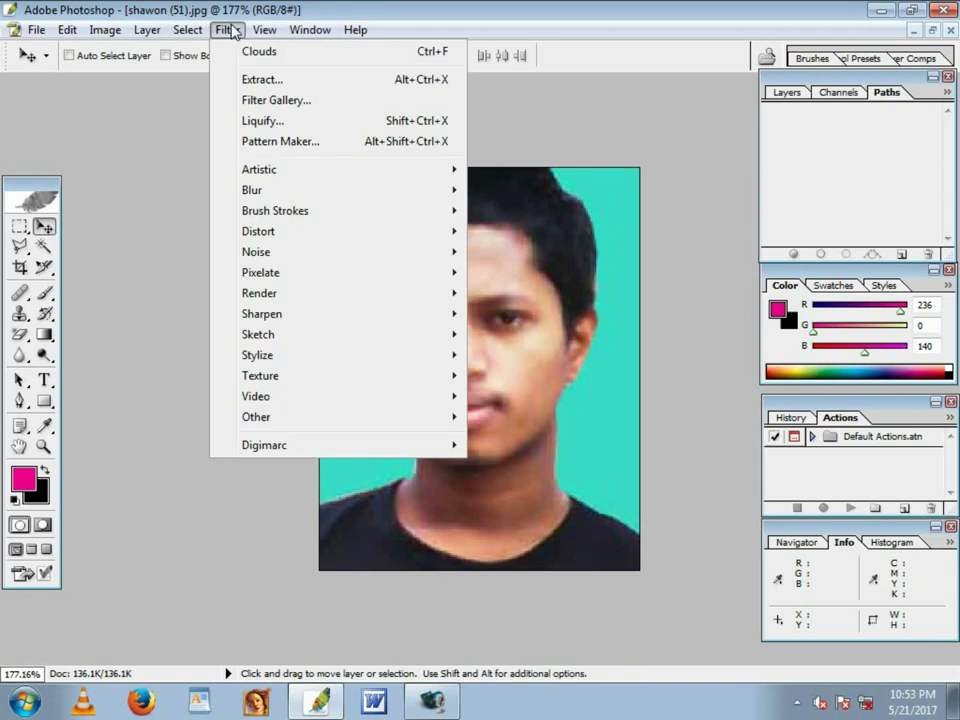
click(538, 160)
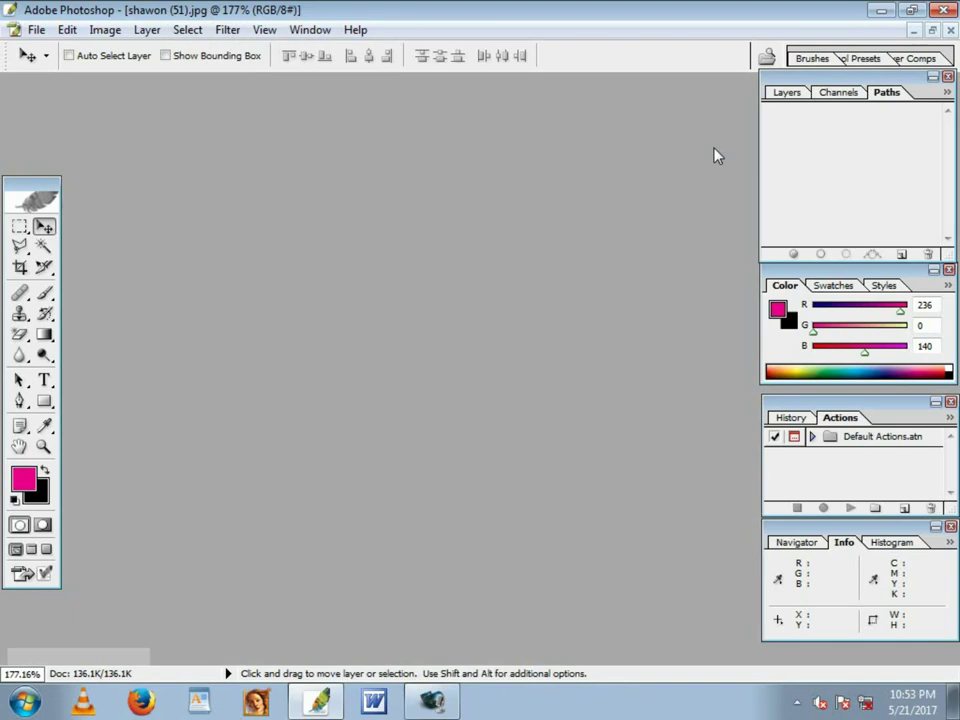
key(ctrl+n)
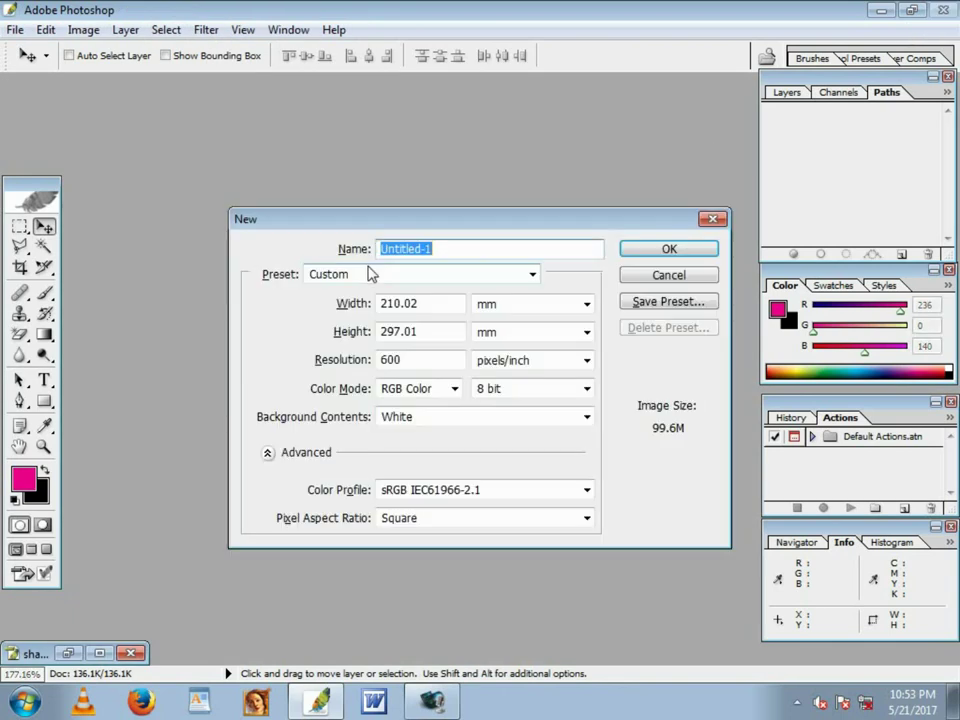
click(645, 250)
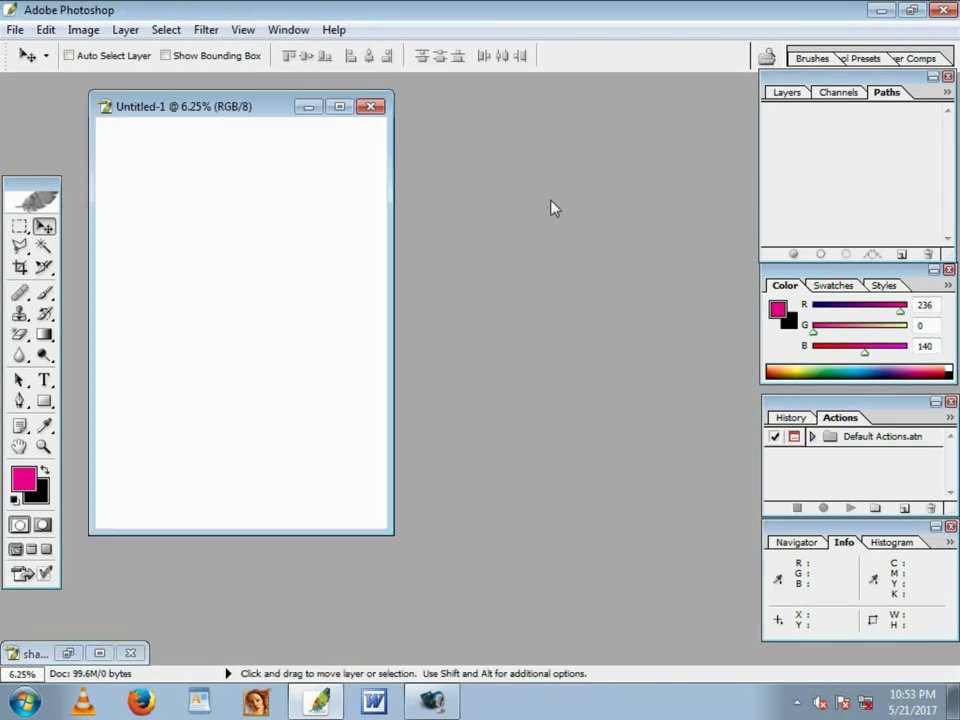
key(ctrl+0)
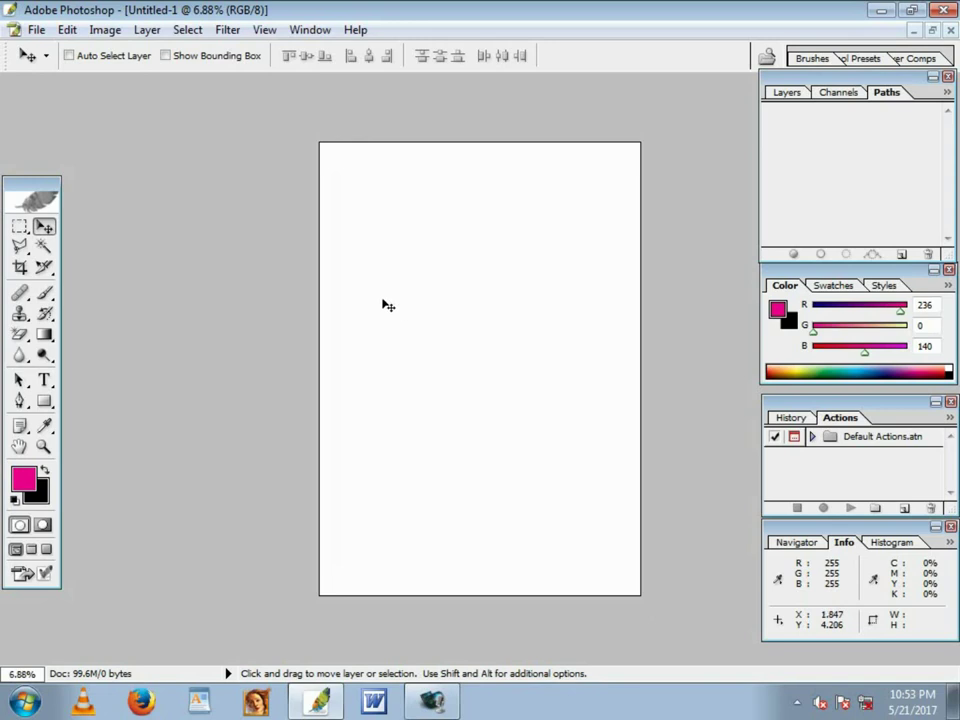
Step: Fill Untitled-1 with the pink Render > Clouds texture
click(226, 30)
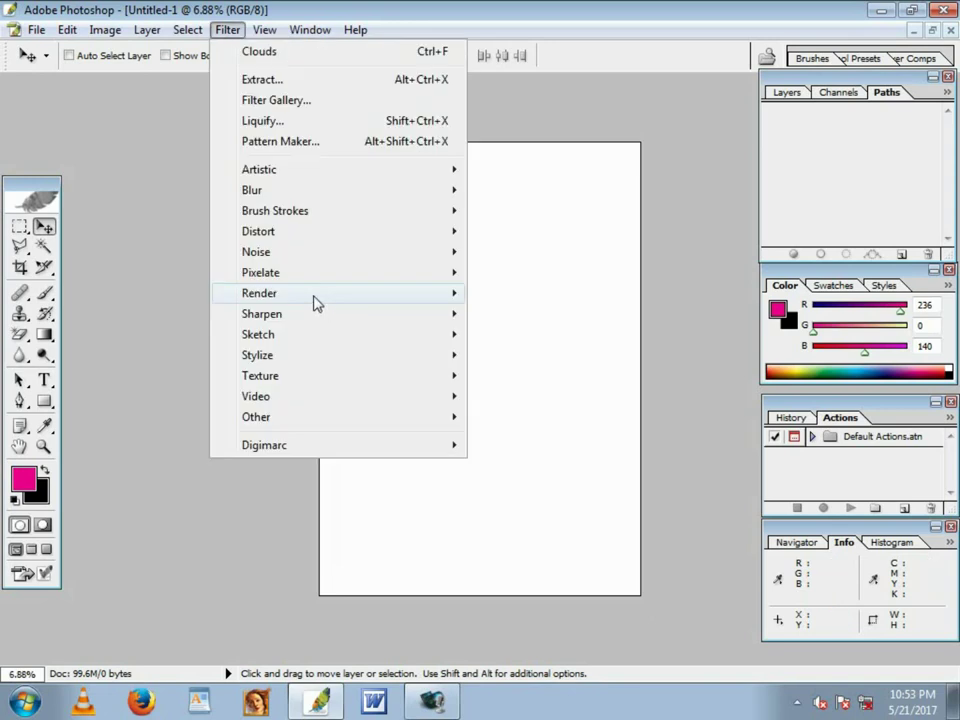
mouse_move(260, 293)
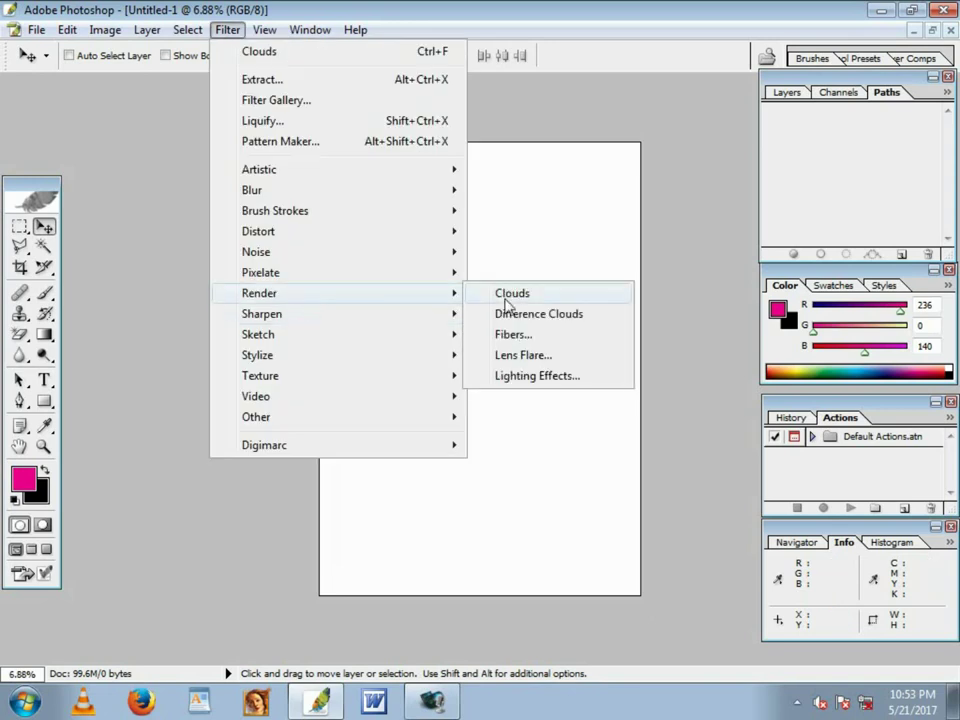
click(505, 293)
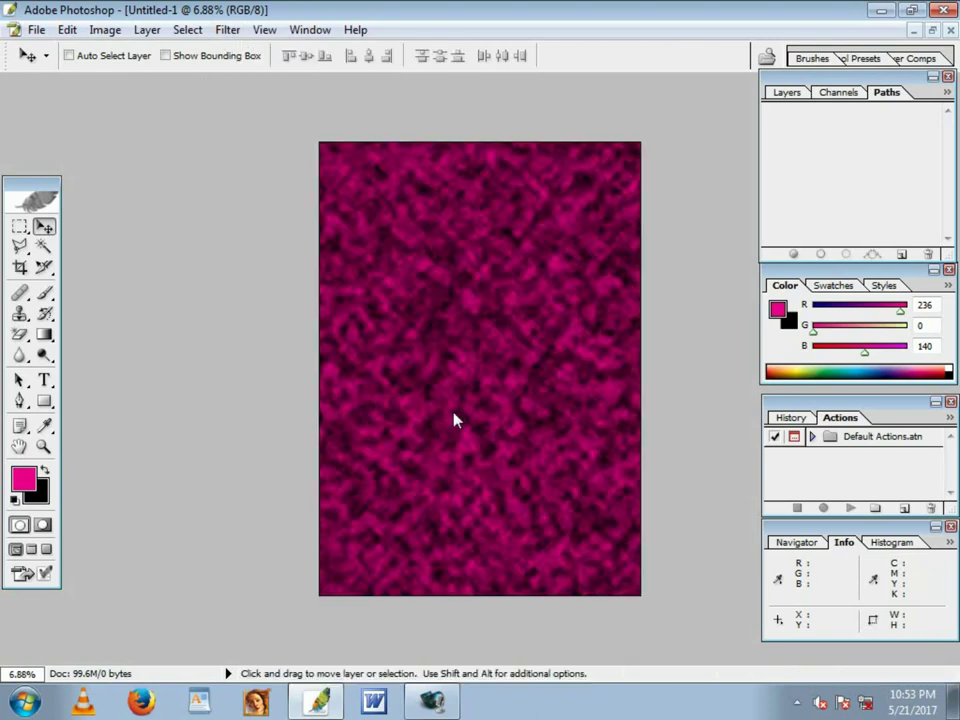
scroll(466, 340, down, 2)
scroll(468, 342, down, 1)
scroll(466, 341, up, 1)
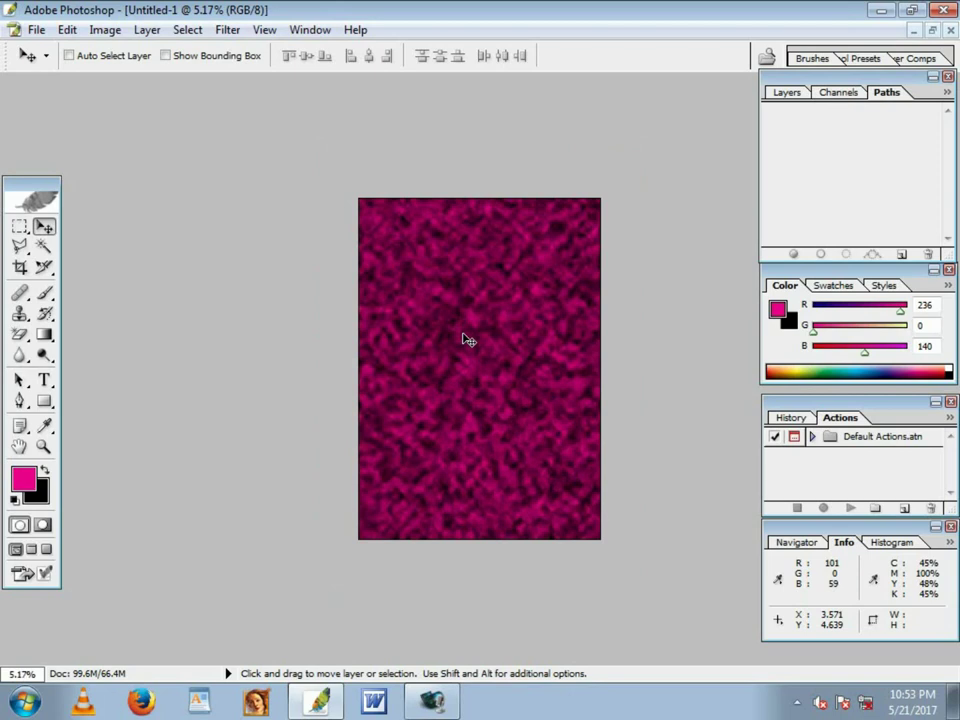
scroll(505, 372, up, 1)
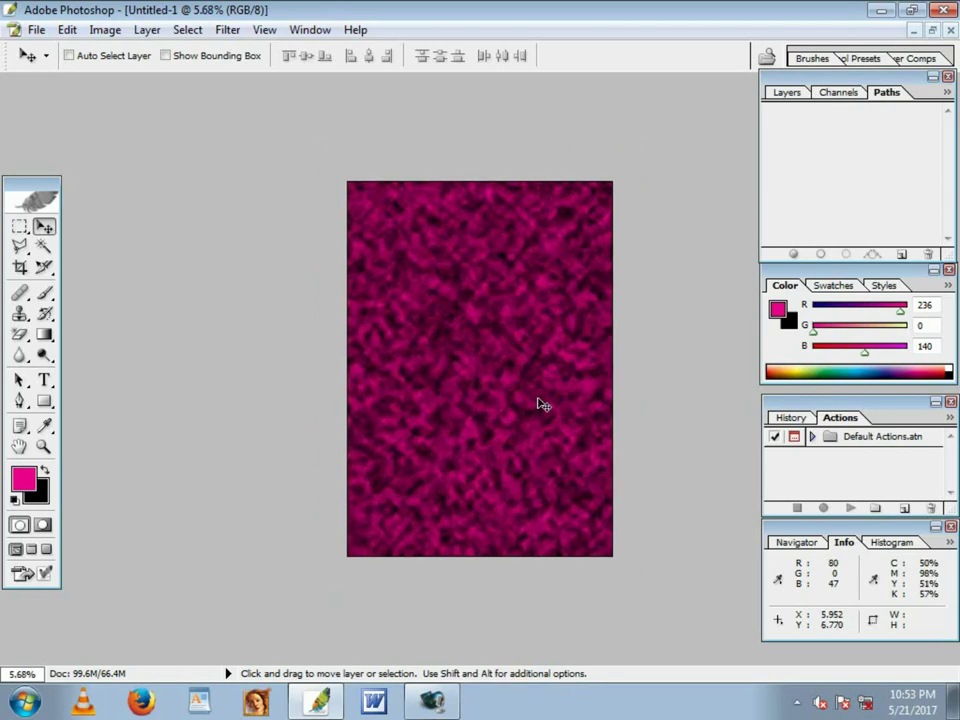
scroll(536, 402, up, 2)
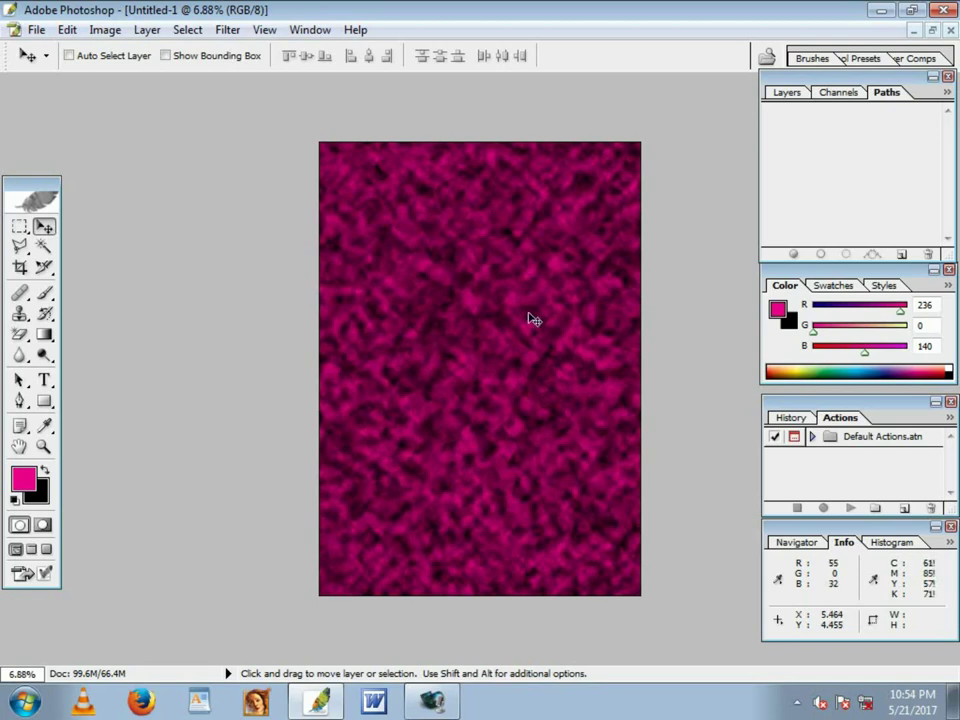
scroll(491, 347, up, 1)
scroll(492, 347, down, 1)
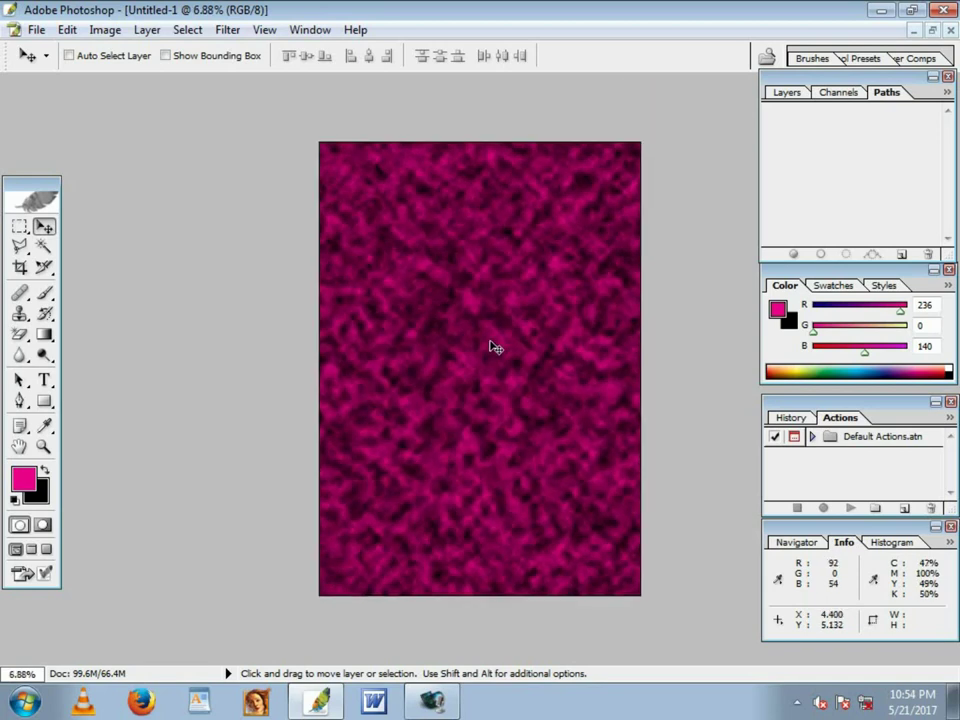
scroll(490, 345, down, 1)
scroll(482, 340, up, 1)
Step: Undo the Clouds texture and close Untitled-1 without saving
key(ctrl+alt+z)
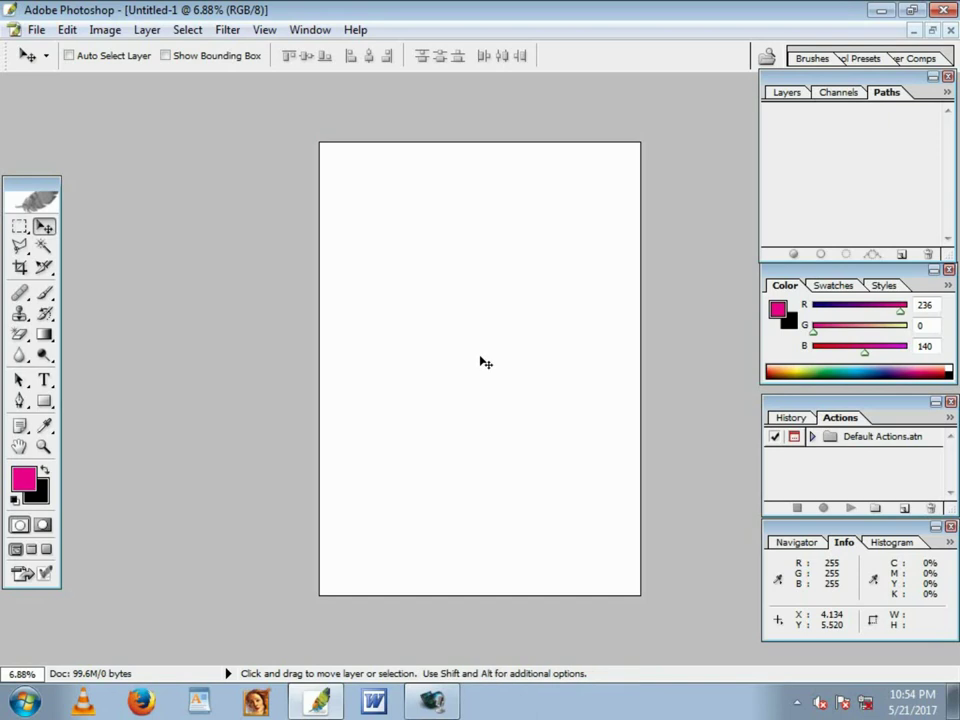
click(950, 30)
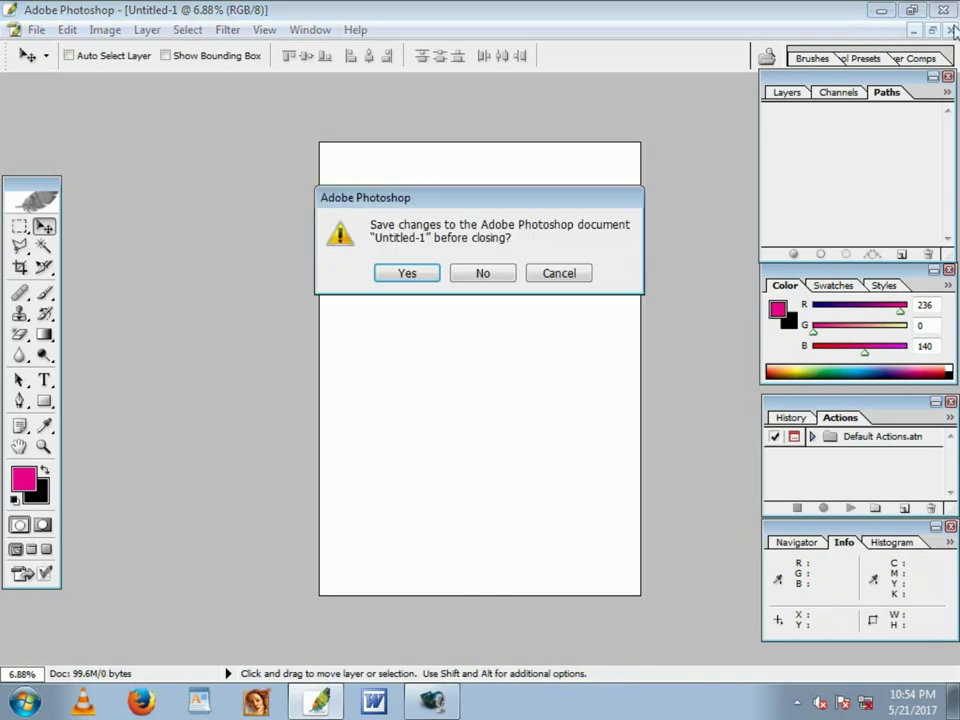
click(483, 273)
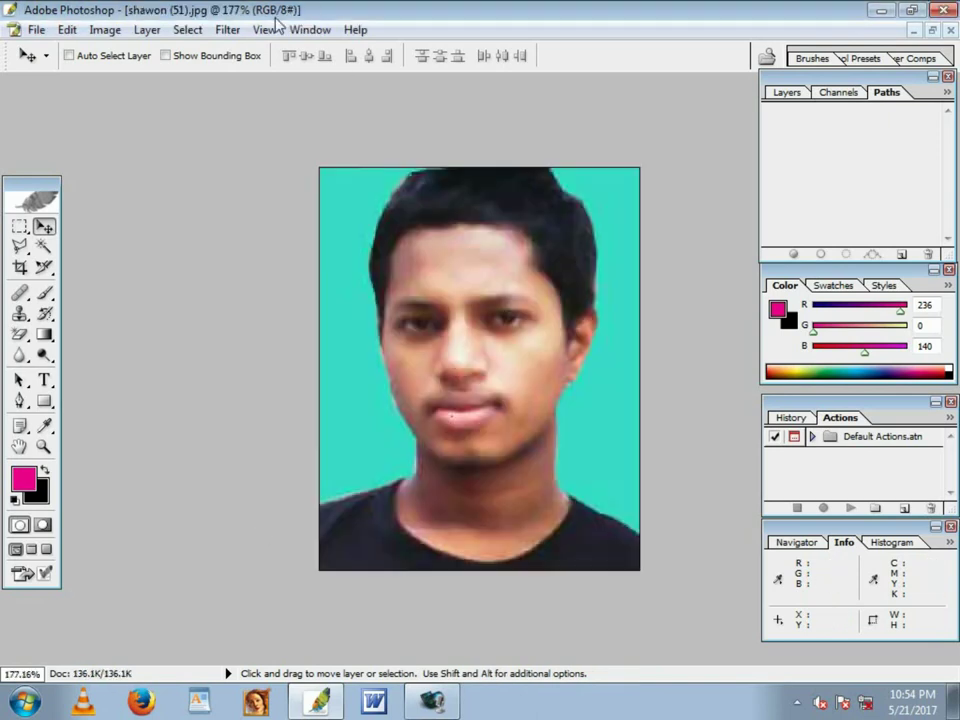
Step: Apply Render > Difference Clouds to the portrait and view the tinted result
click(228, 30)
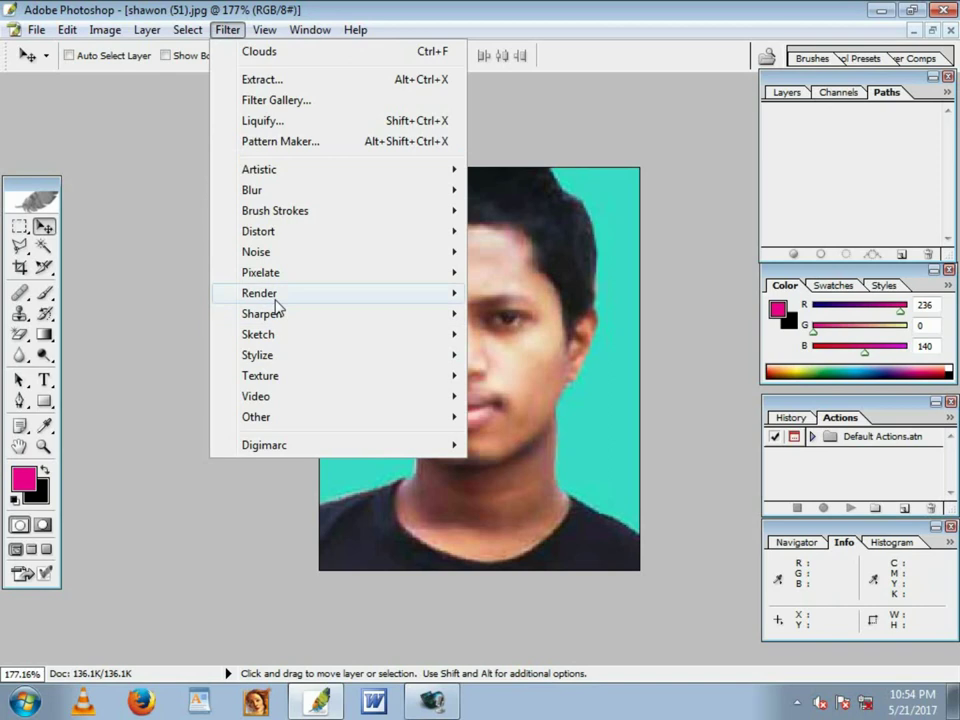
mouse_move(259, 293)
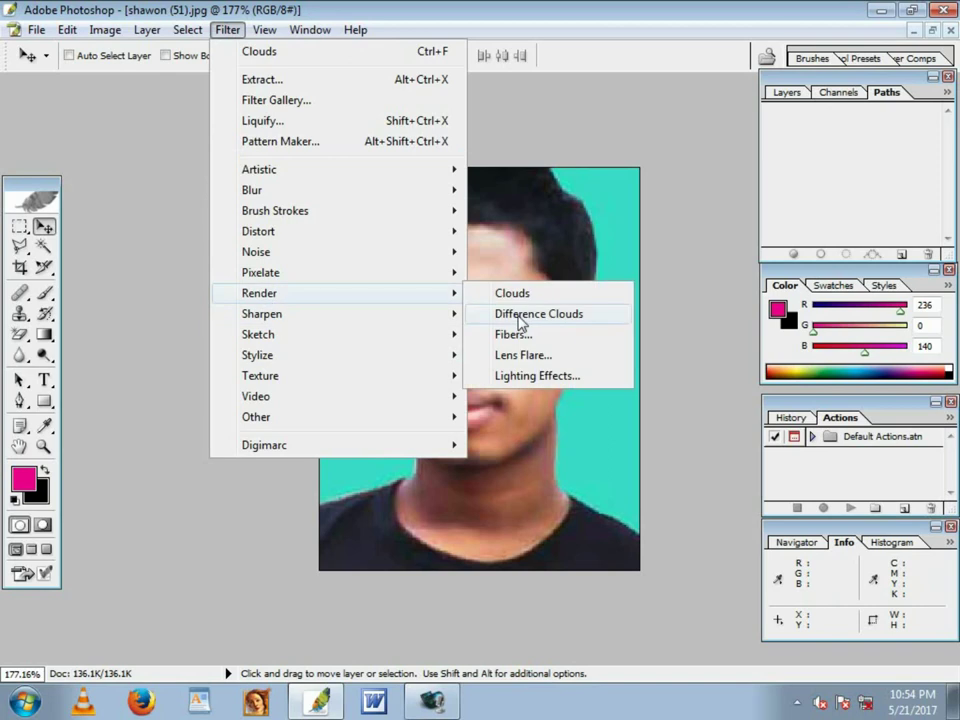
click(519, 316)
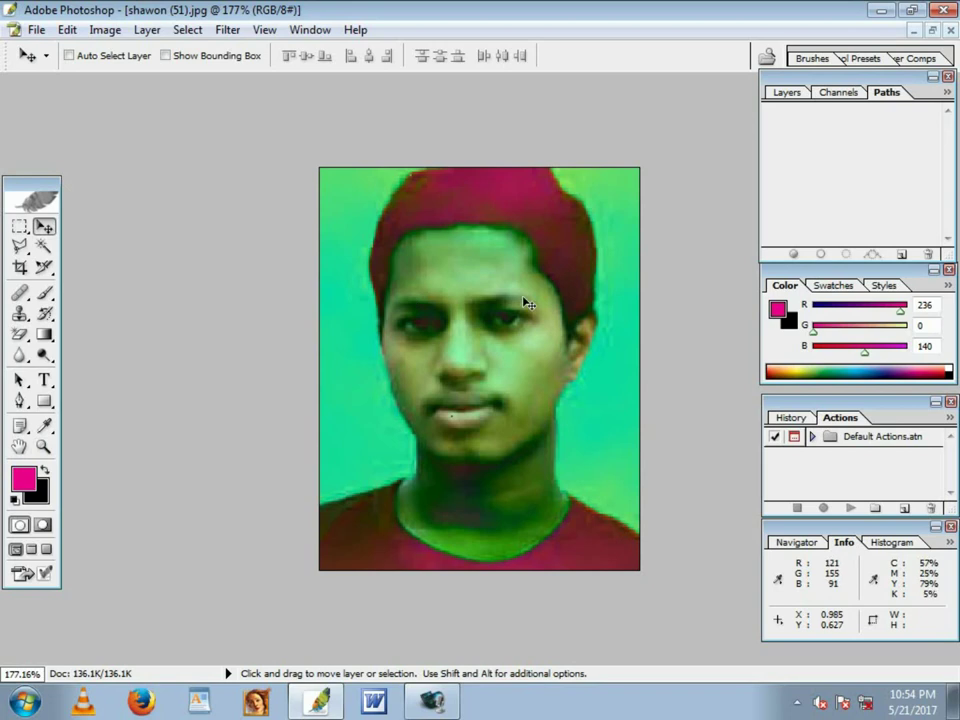
scroll(476, 465, up, 1)
scroll(480, 463, down, 2)
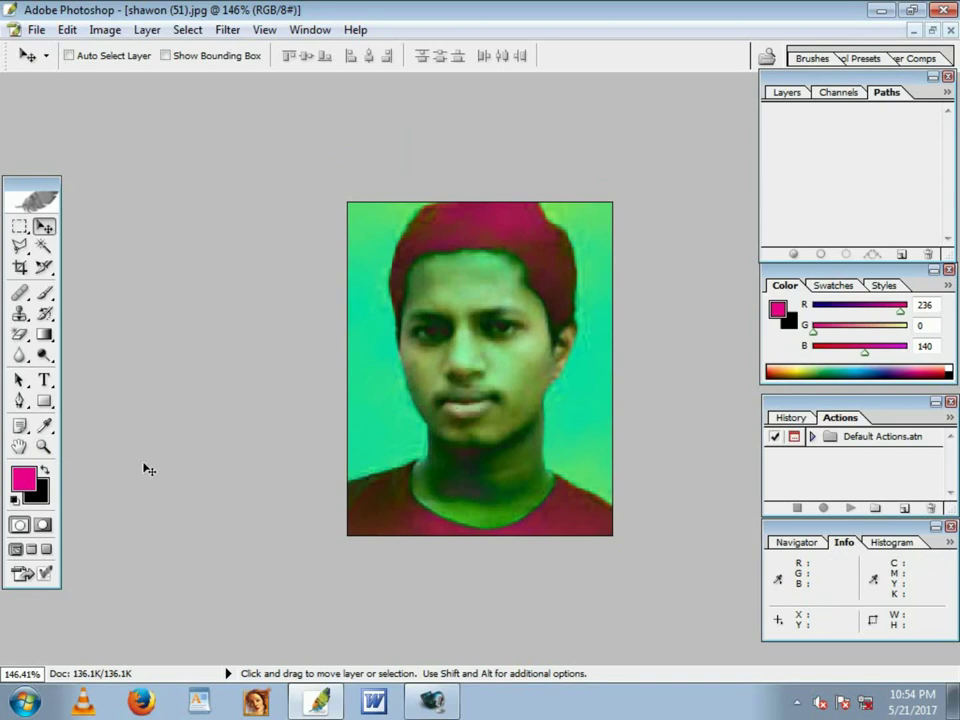
click(24, 482)
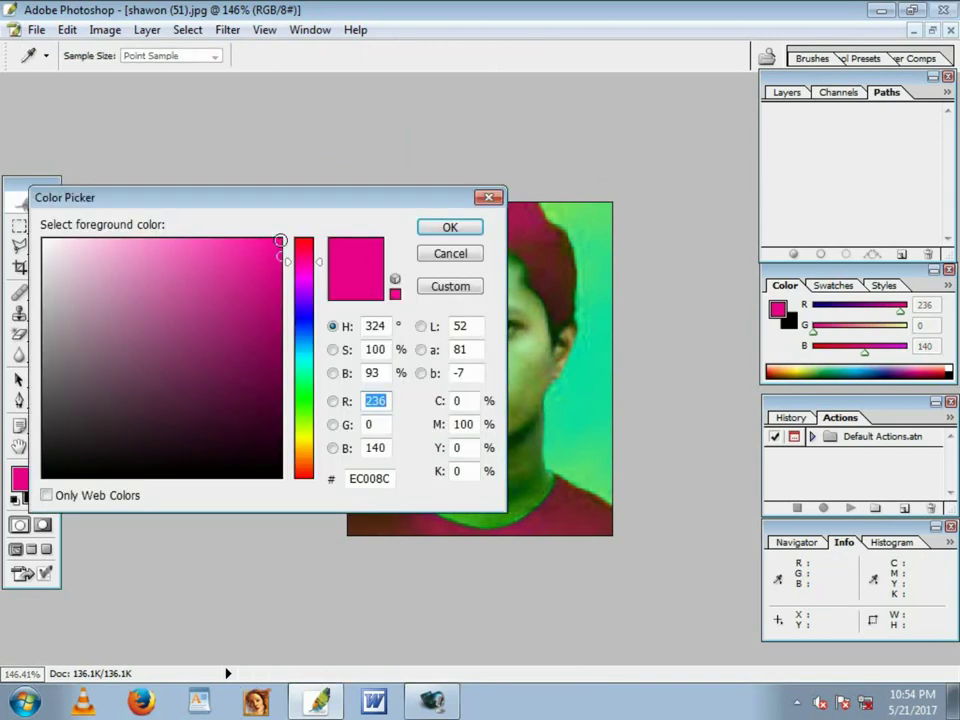
click(450, 228)
key(v)
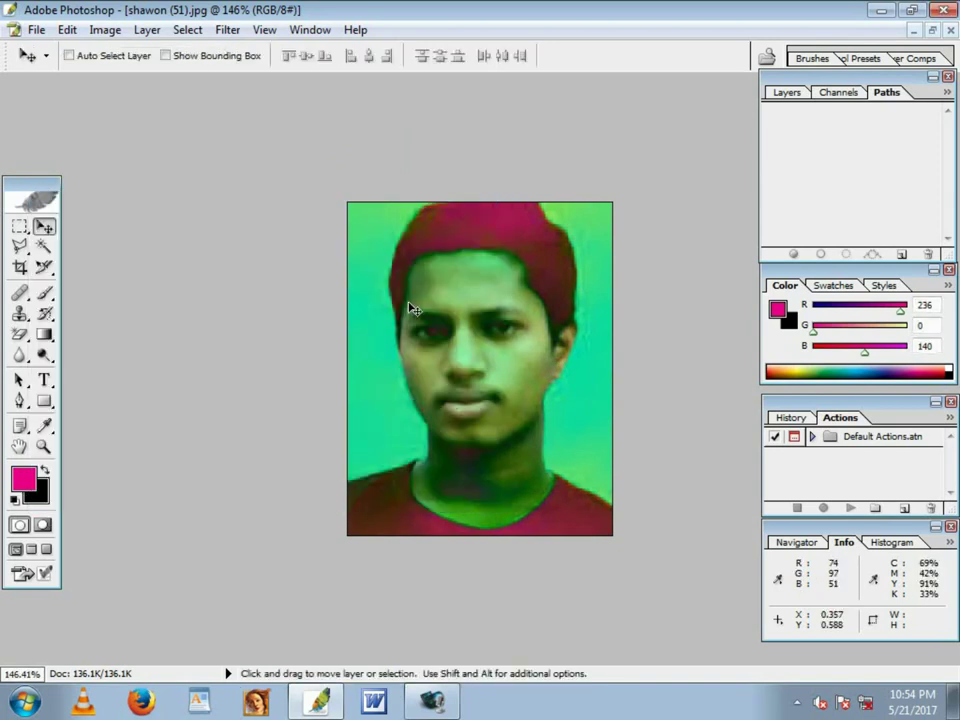
scroll(465, 377, up, 1)
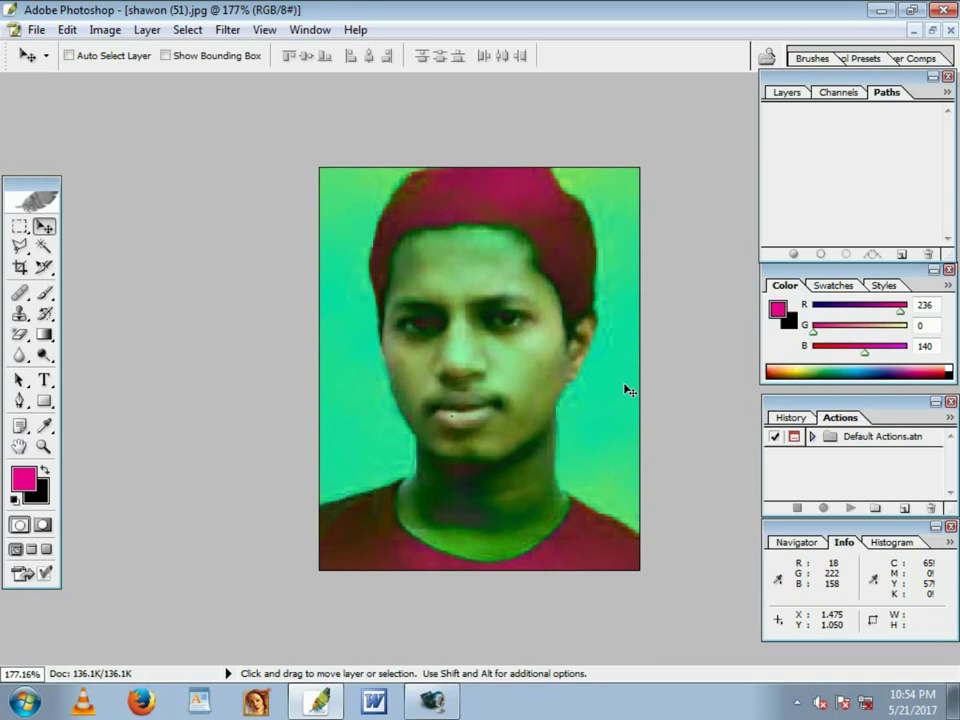
Step: Undo Difference Clouds and open the Fibers settings at Variance 16, Strength 4
key(ctrl+alt+z)
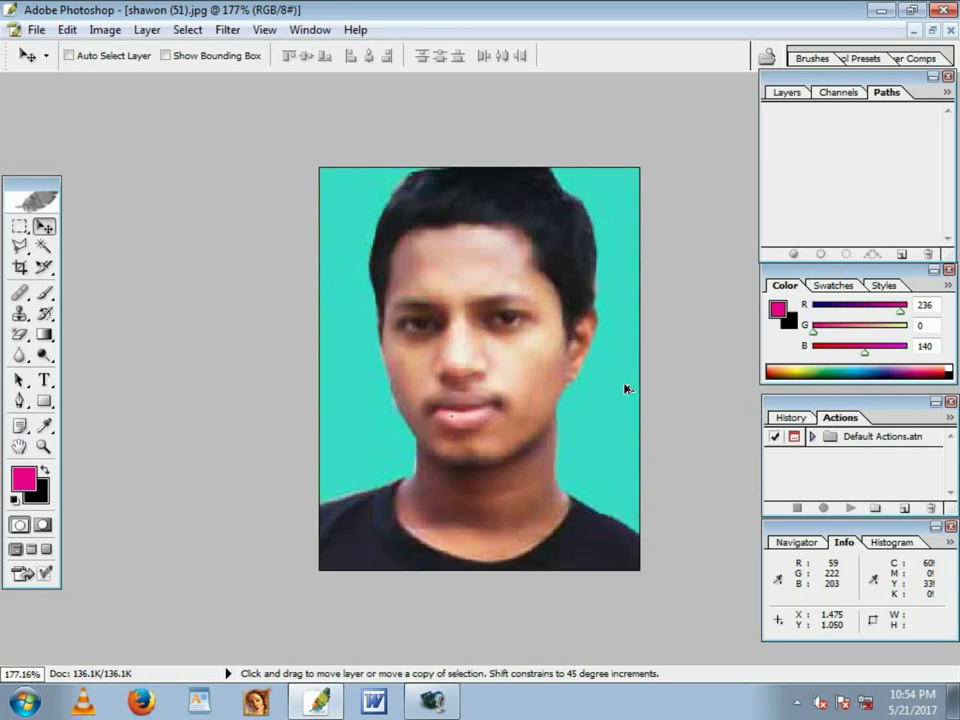
click(227, 29)
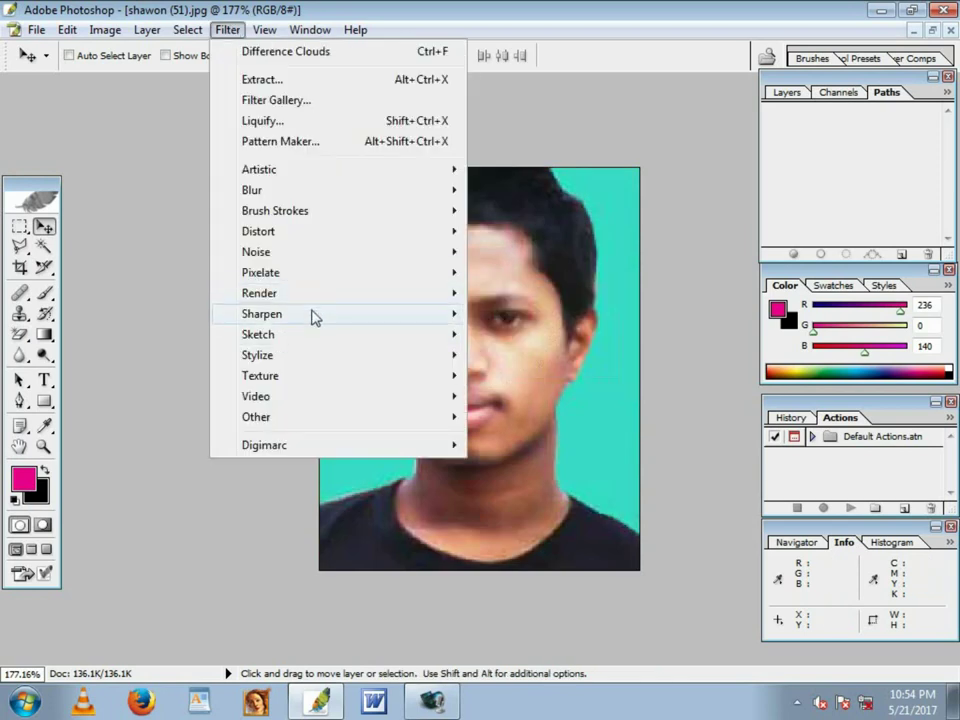
mouse_move(300, 293)
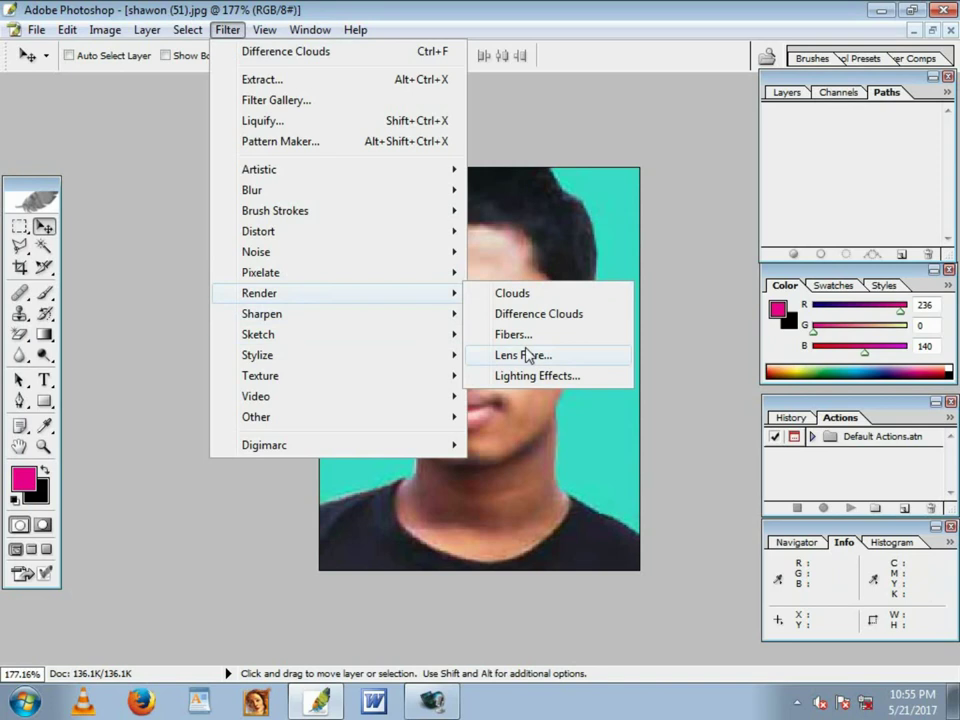
click(522, 335)
drag(456, 229, 459, 229)
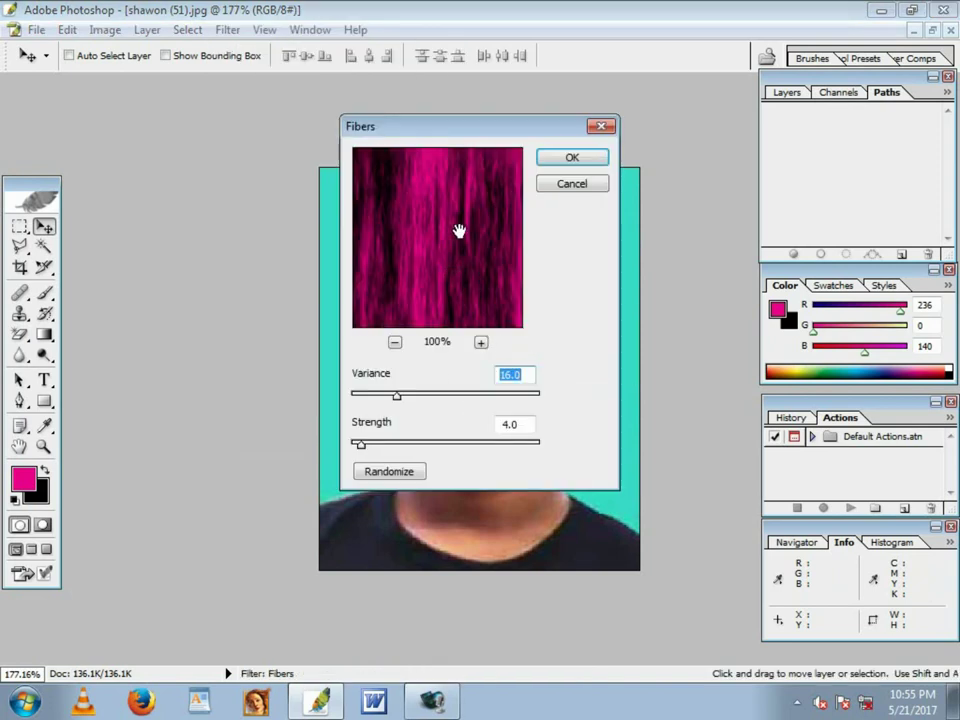
Step: Apply Fibers to the portrait with Variance 23 and Strength 19
click(468, 228)
mouse_move(452, 275)
mouse_down()
mouse_move(471, 253)
mouse_move(461, 208)
mouse_move(429, 248)
mouse_move(478, 240)
mouse_move(460, 250)
mouse_up()
mouse_move(400, 397)
mouse_down()
mouse_move(430, 402)
mouse_move(418, 398)
mouse_up()
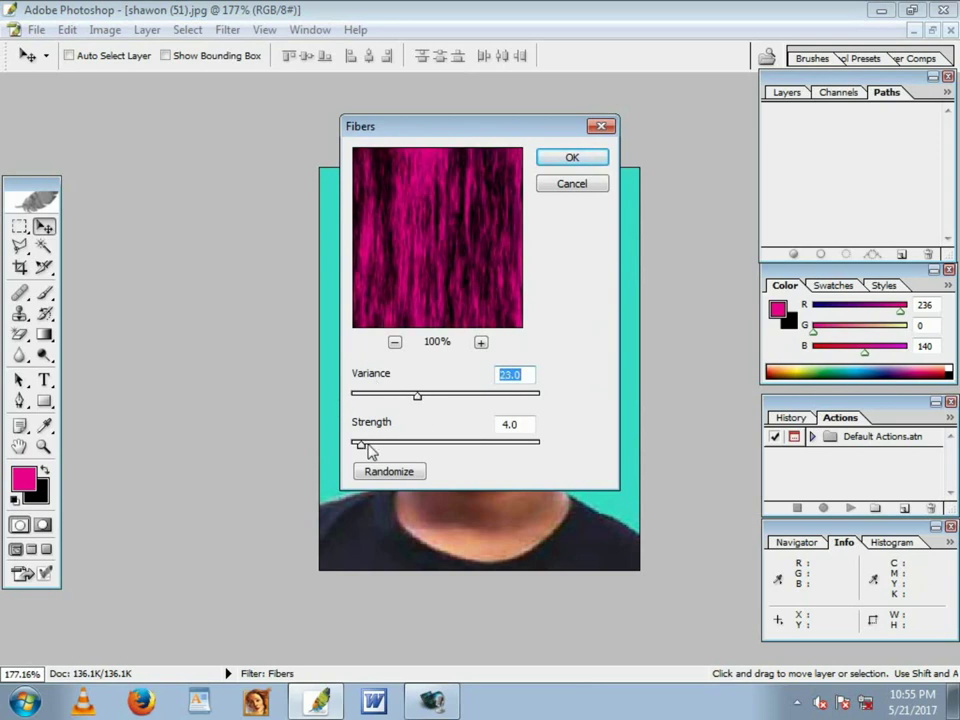
mouse_move(367, 450)
mouse_down()
mouse_move(424, 450)
mouse_move(408, 455)
mouse_up()
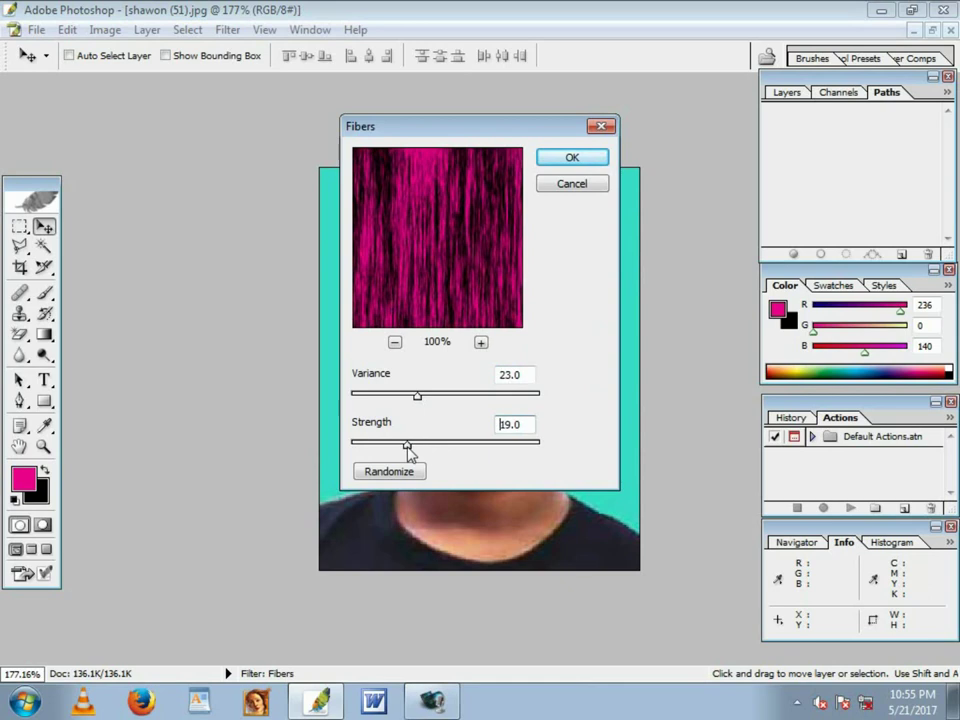
click(572, 158)
Step: View the fibers result at fit-screen zoom, undo it, and open the Sketch filters
key(ctrl+0)
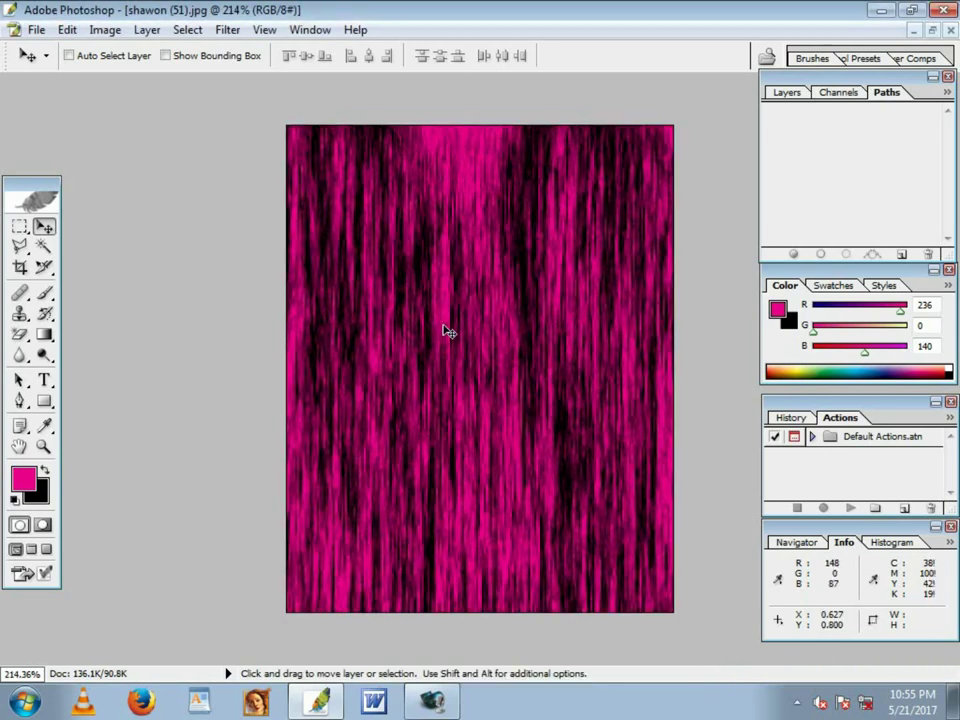
key(ctrl+0)
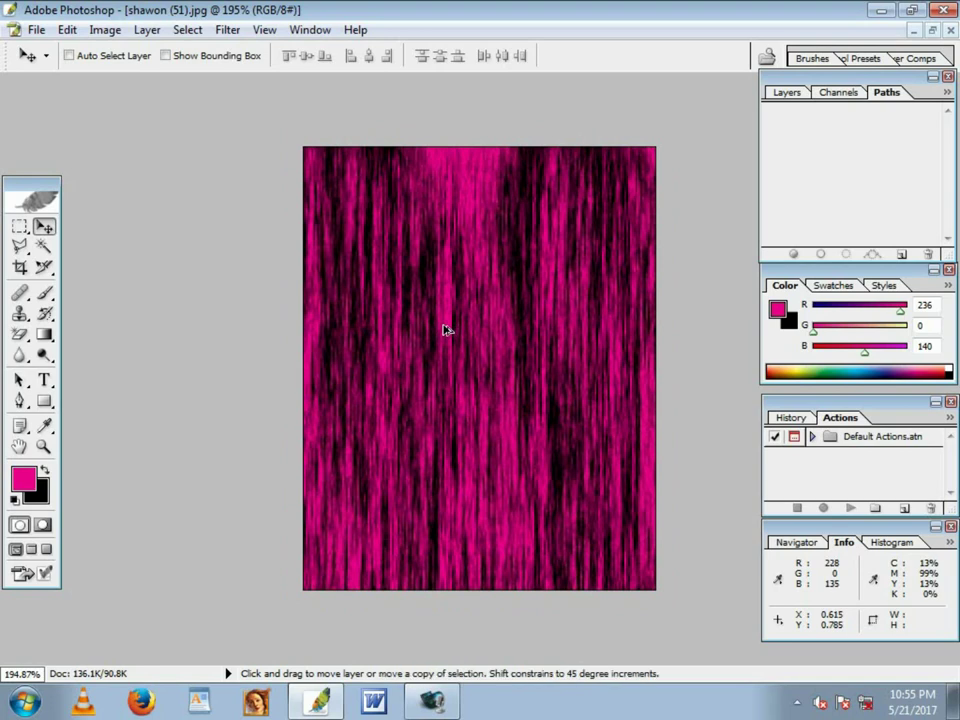
key(ctrl+alt+z)
click(228, 30)
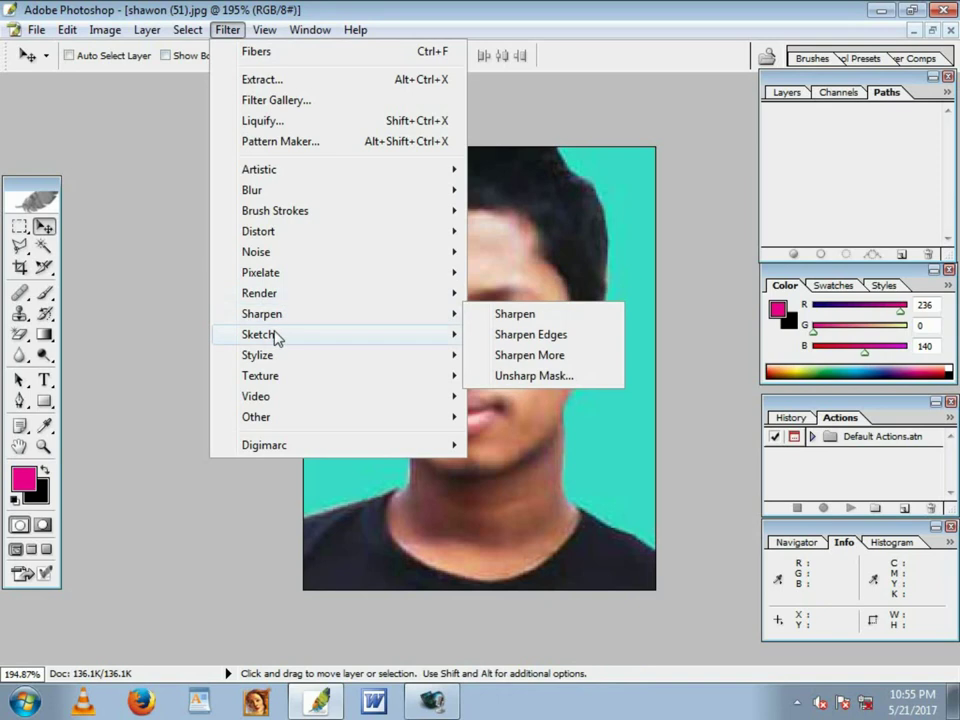
mouse_move(258, 334)
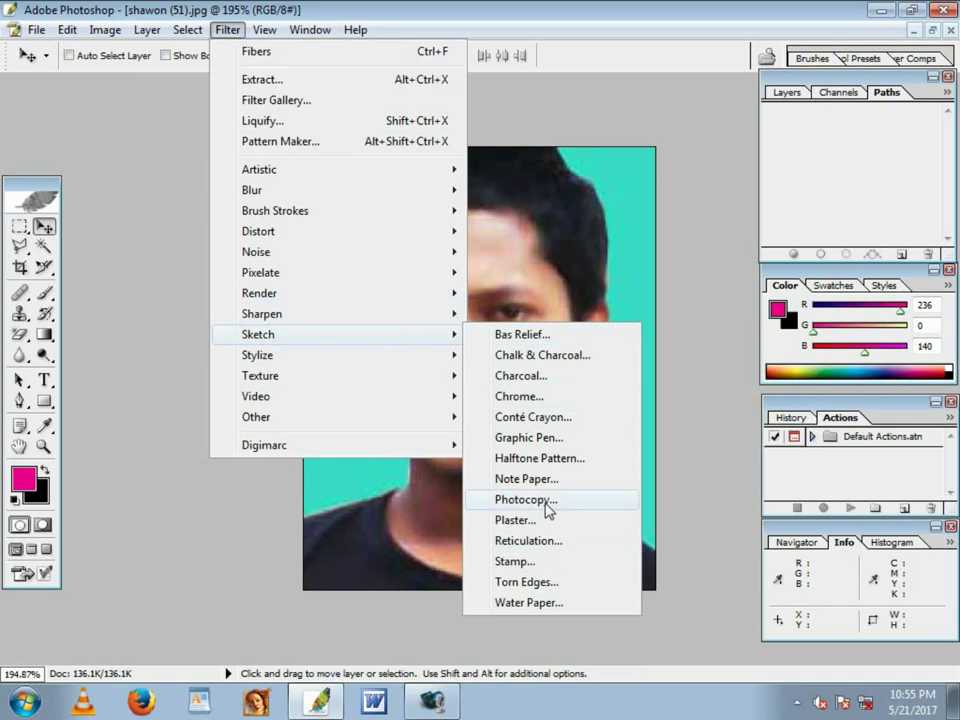
Step: Open Bas Relief in the Filter Gallery and preview Sketch effects through Reticulation
click(506, 337)
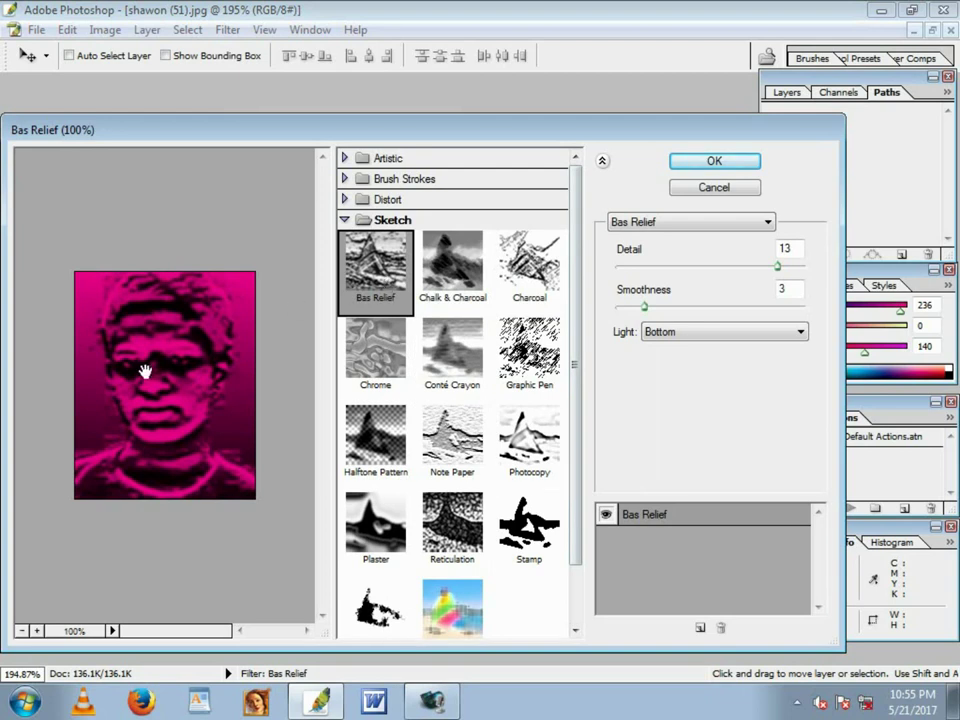
click(452, 265)
click(460, 370)
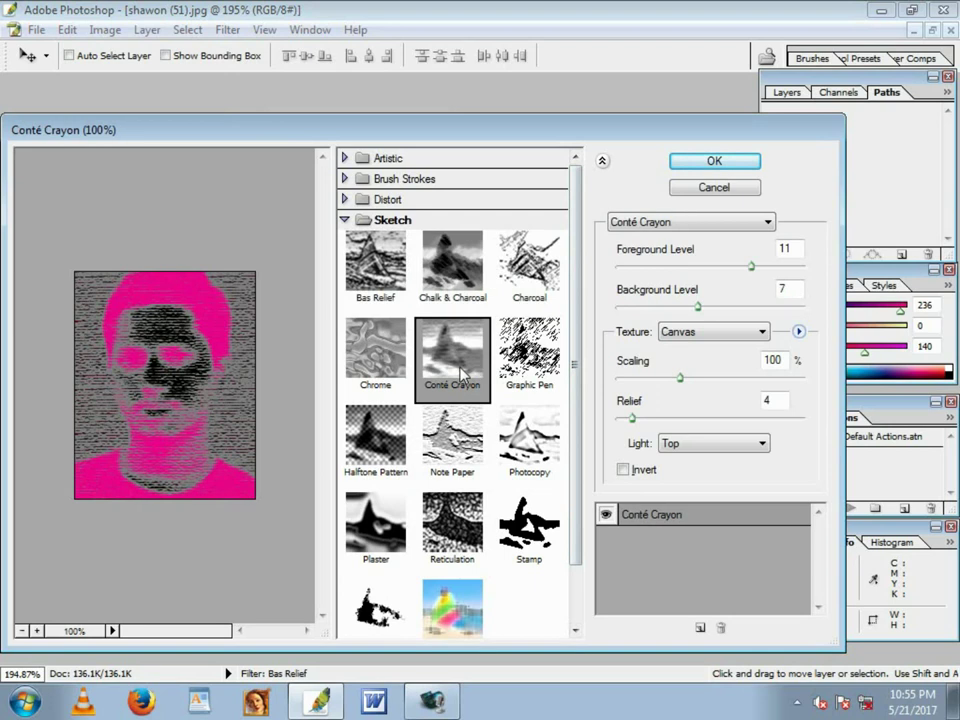
click(378, 355)
click(525, 365)
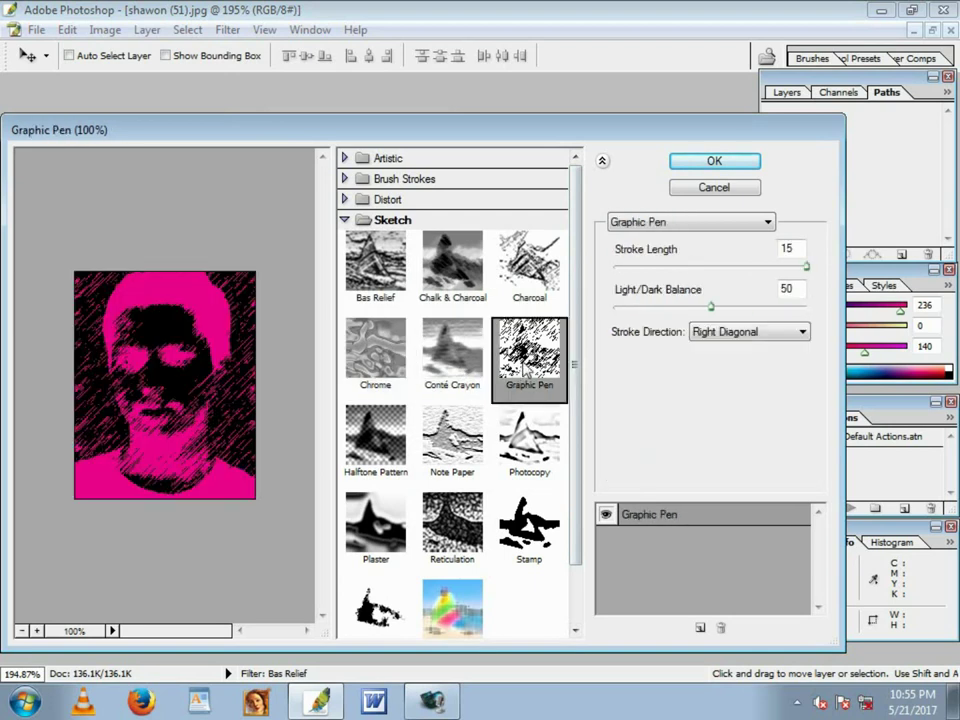
click(376, 440)
click(532, 455)
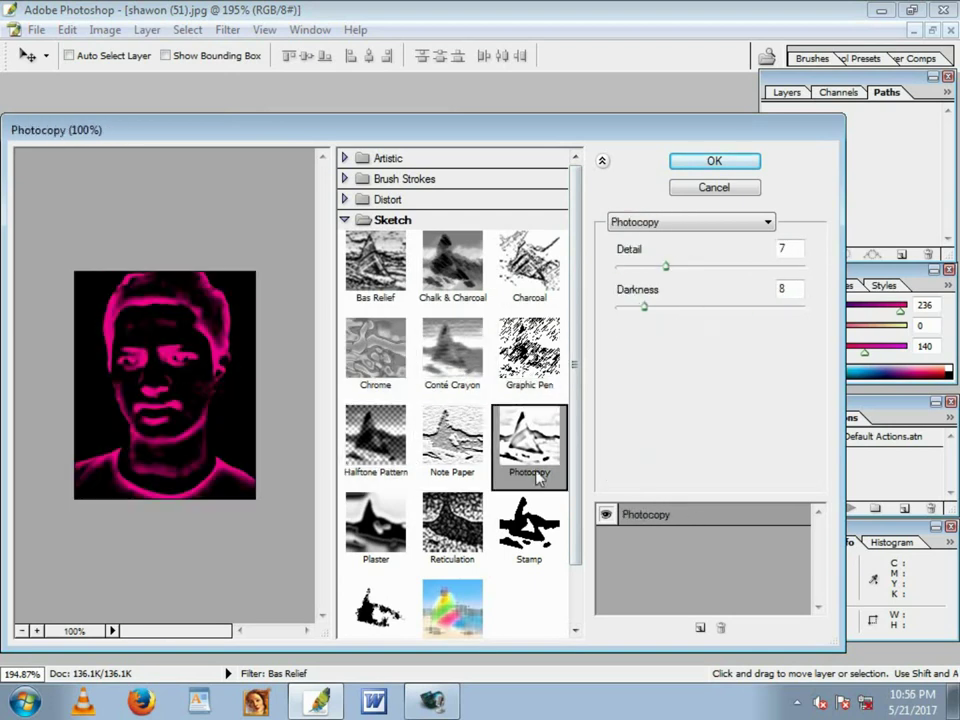
click(376, 525)
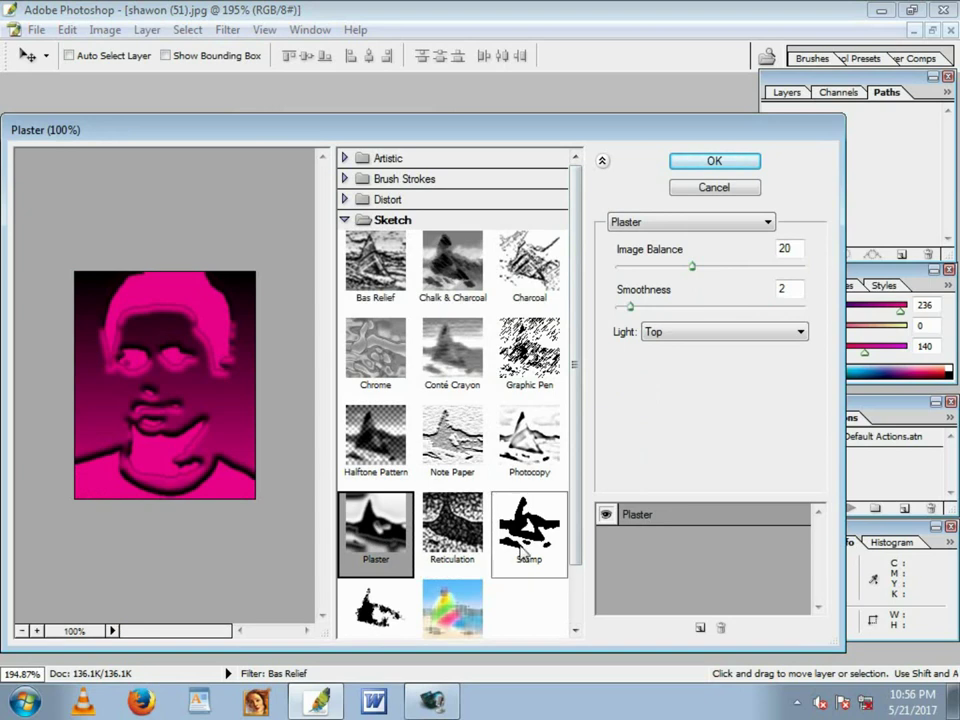
click(520, 530)
click(377, 605)
click(452, 606)
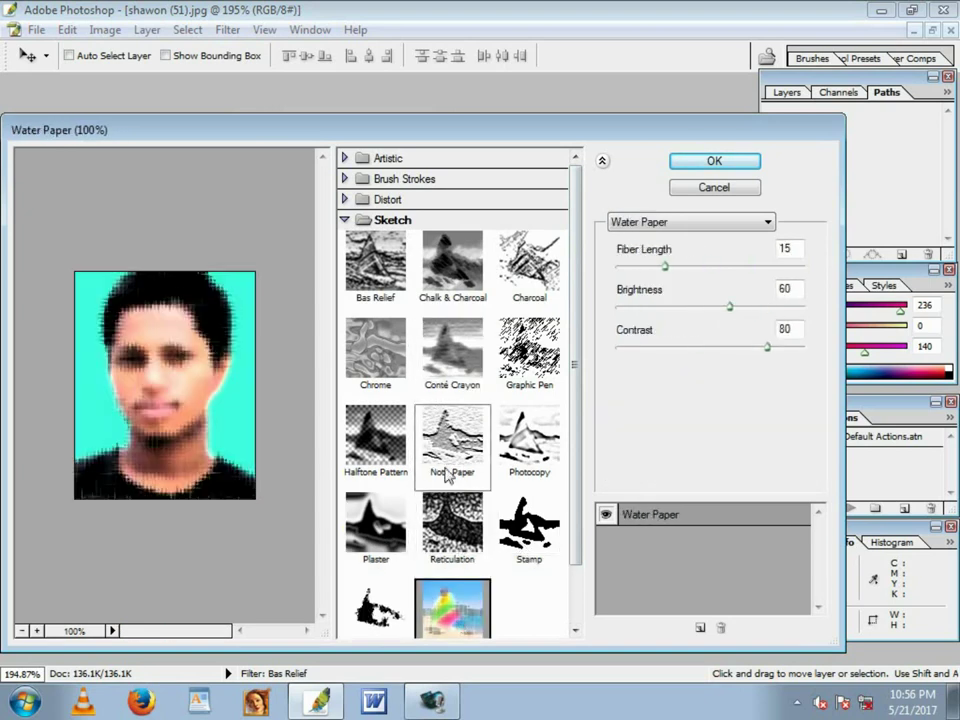
click(447, 476)
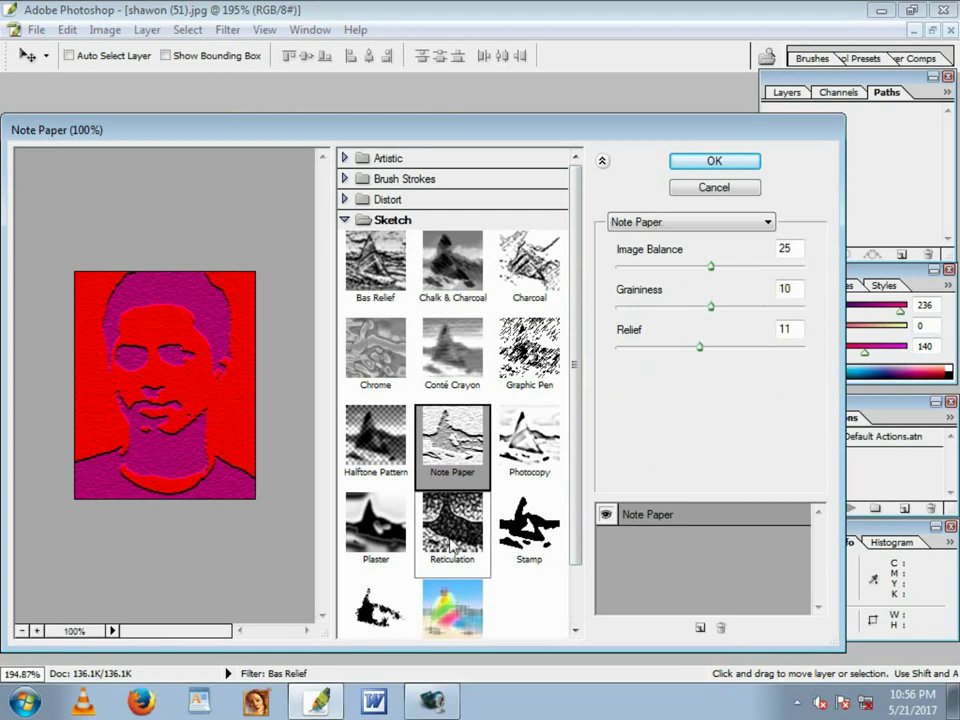
click(452, 545)
Step: Compare Water Paper, Bas Relief, Chrome, Graphic Pen, Charcoal, Conté Crayon and Note Paper previews
click(455, 603)
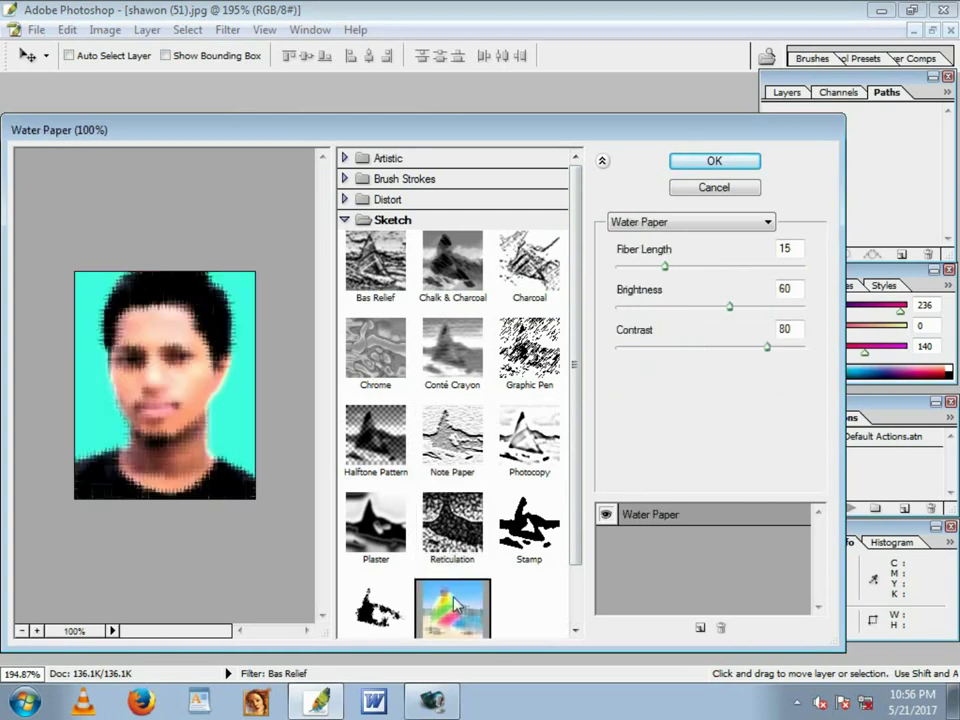
click(380, 285)
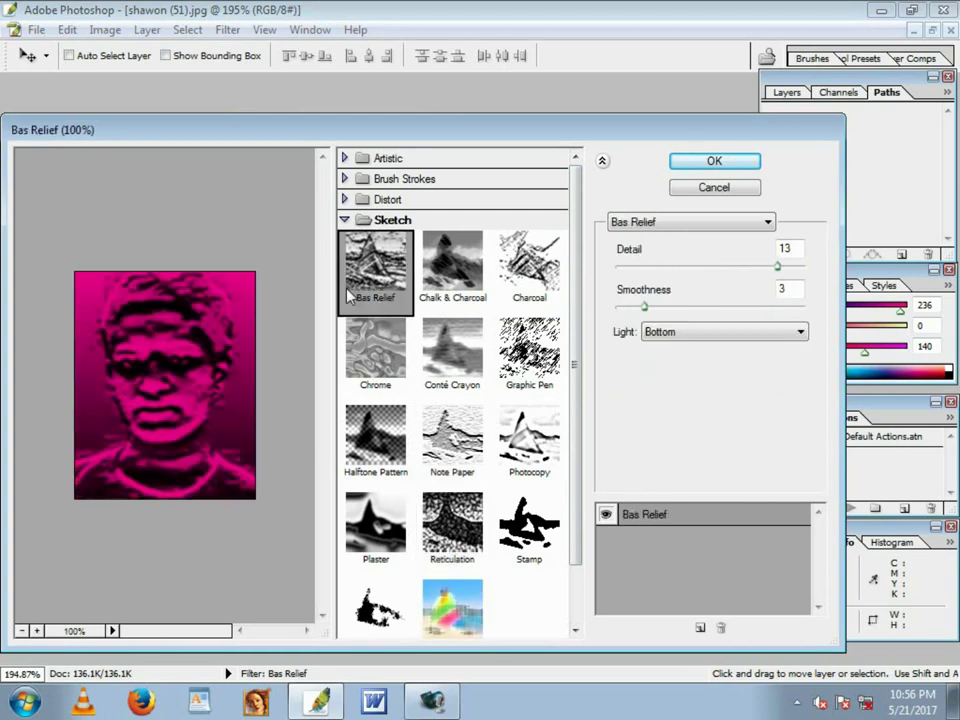
click(376, 350)
click(513, 356)
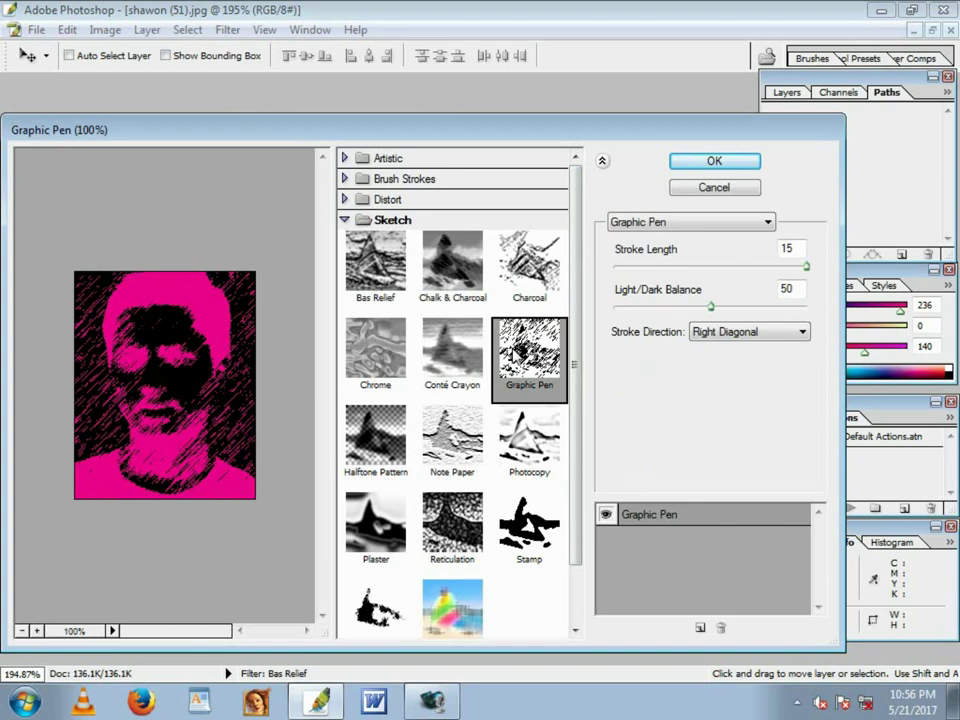
click(500, 300)
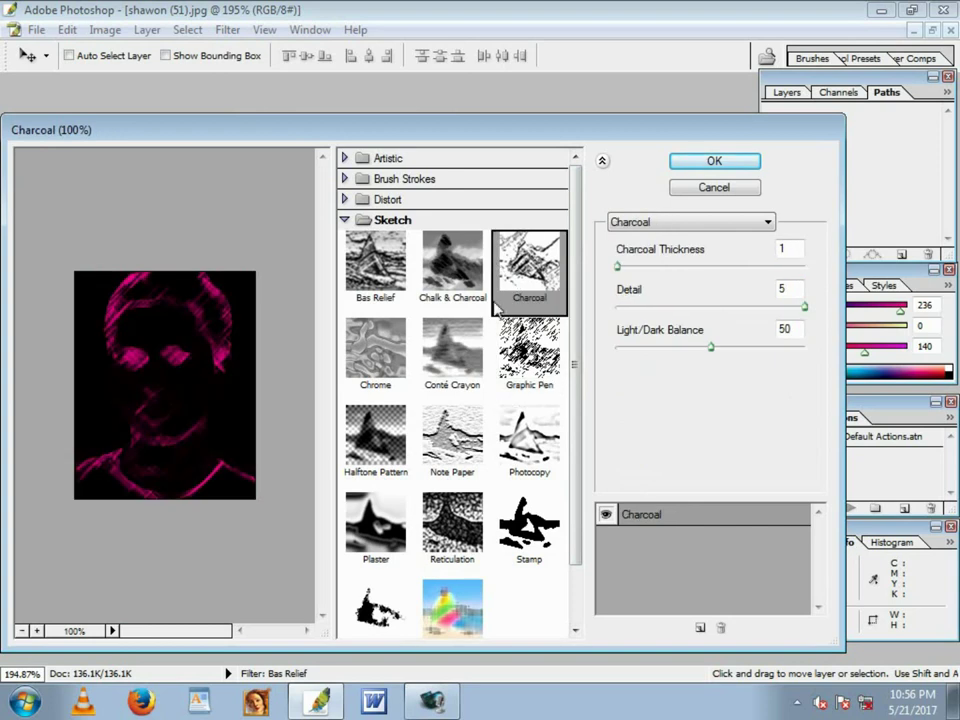
click(455, 350)
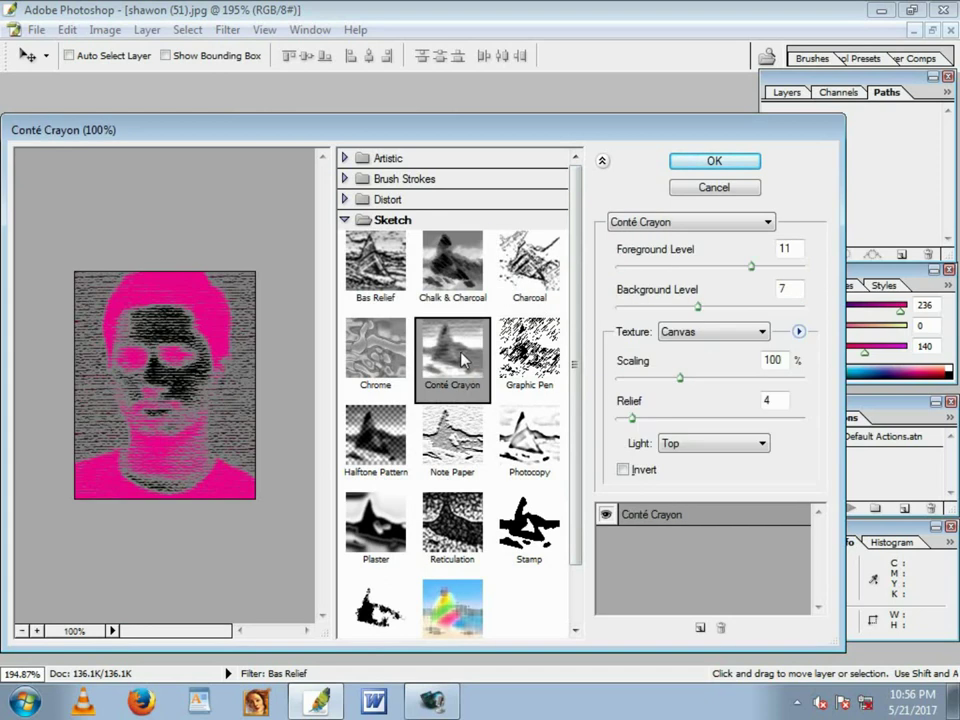
click(455, 448)
click(455, 525)
click(452, 483)
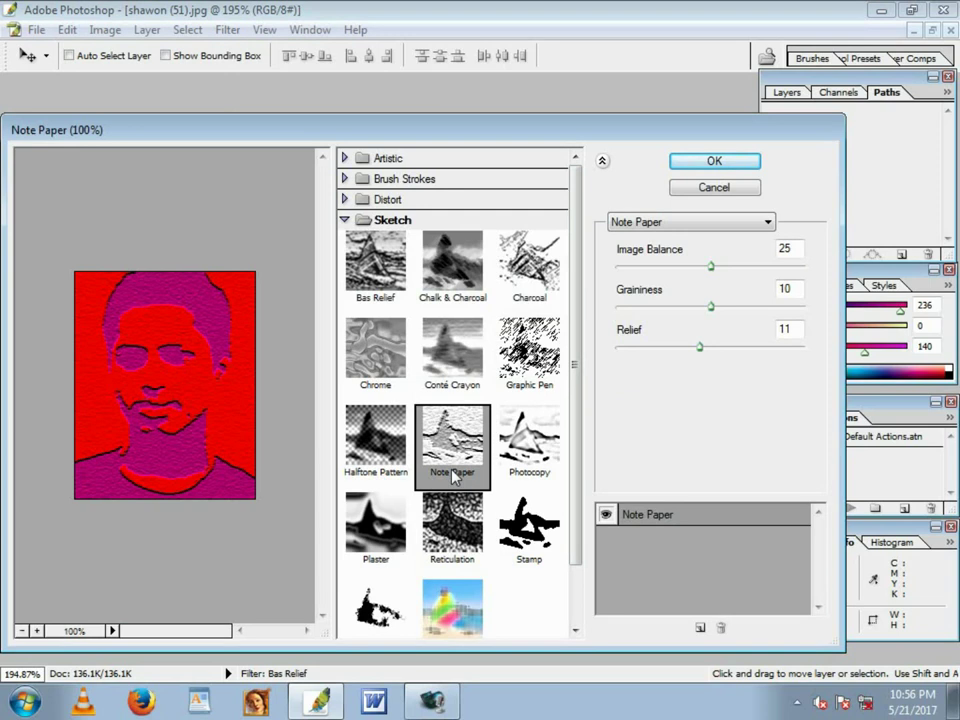
Step: Apply Water Paper (Fiber Length 15, Brightness 60, Contrast 80), then undo it
click(454, 598)
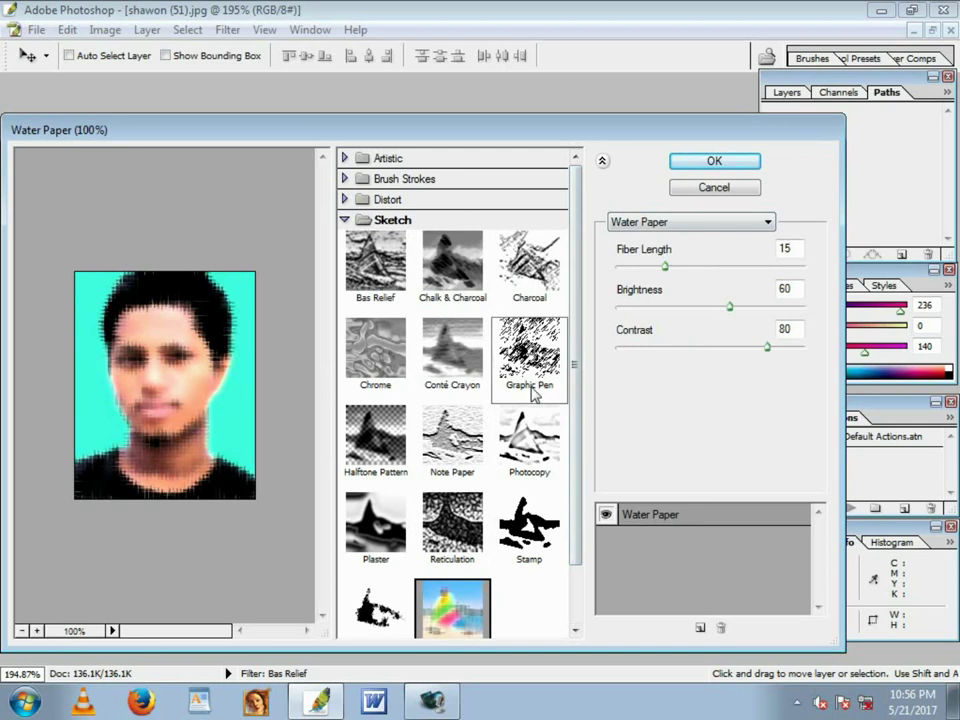
click(710, 163)
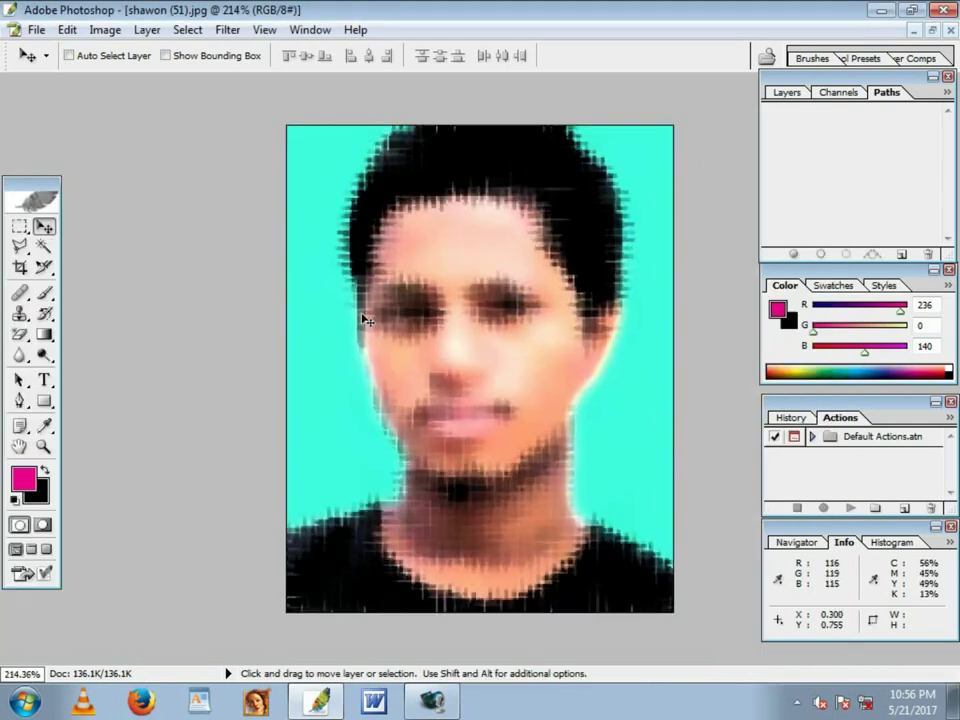
scroll(366, 319, down, 1)
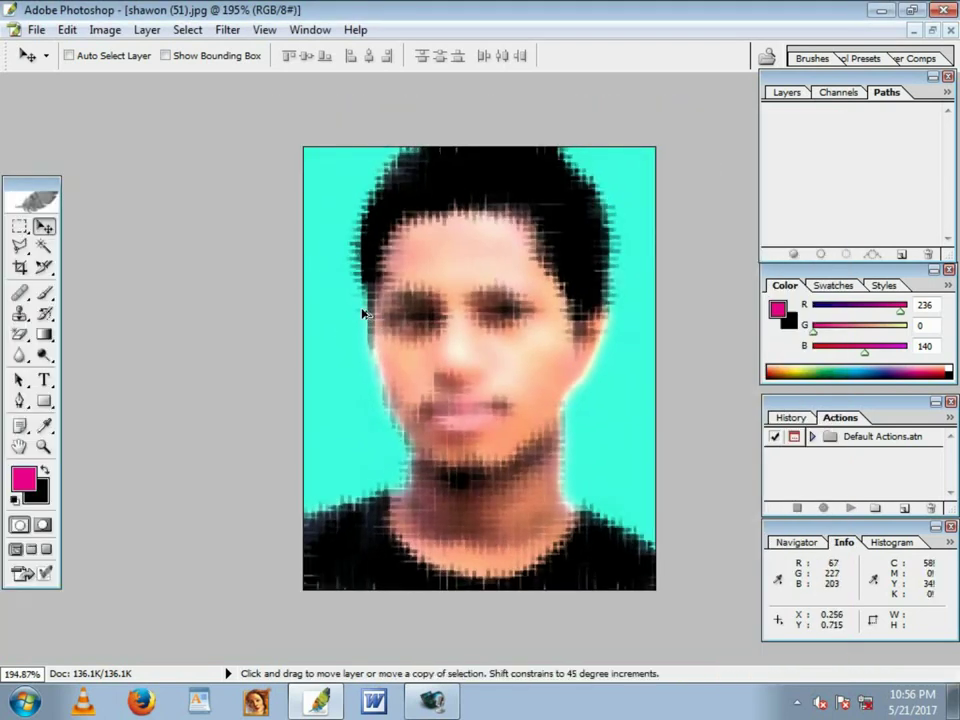
key(ctrl+alt+z)
Step: Open Craquelure and preview Grain, Mosaic Tiles, Stained Glass, Texturizer and Patchwork textures
click(228, 30)
mouse_move(260, 376)
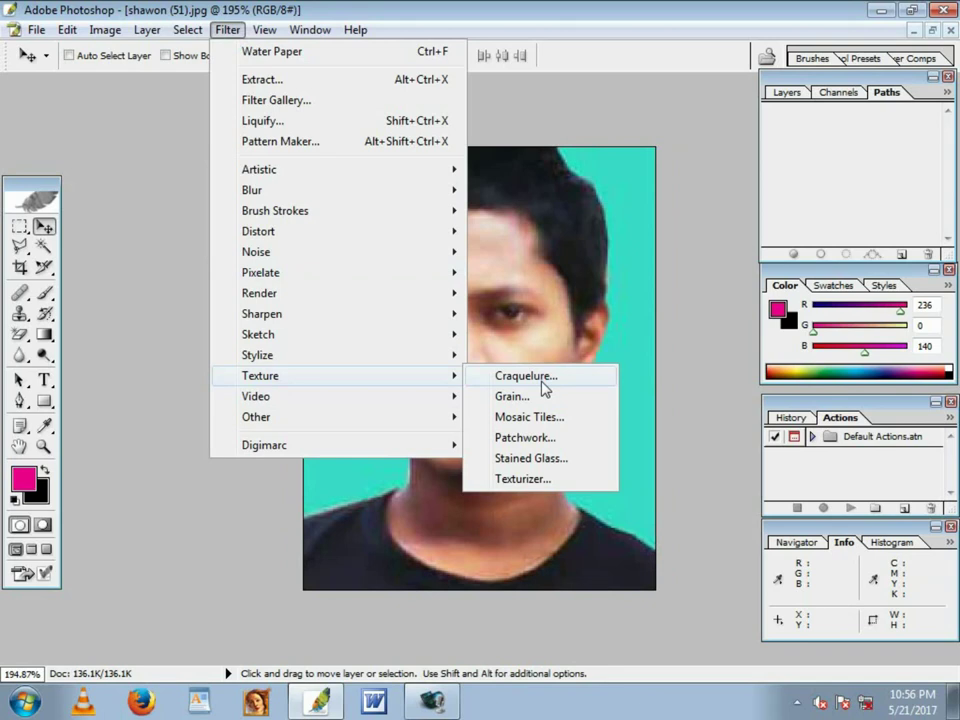
click(543, 384)
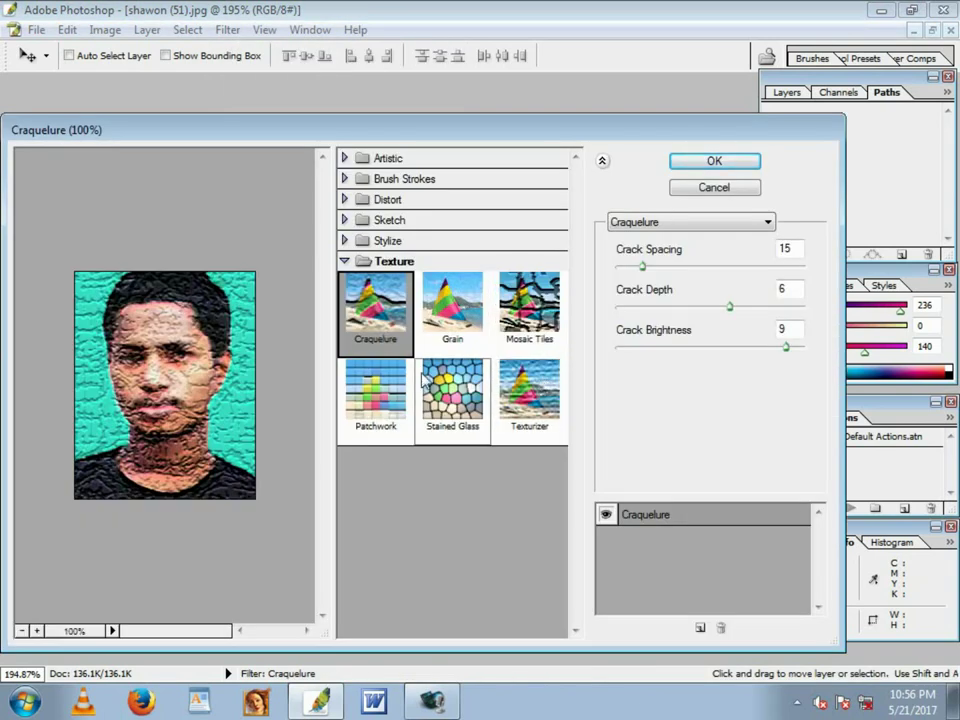
click(460, 305)
click(526, 300)
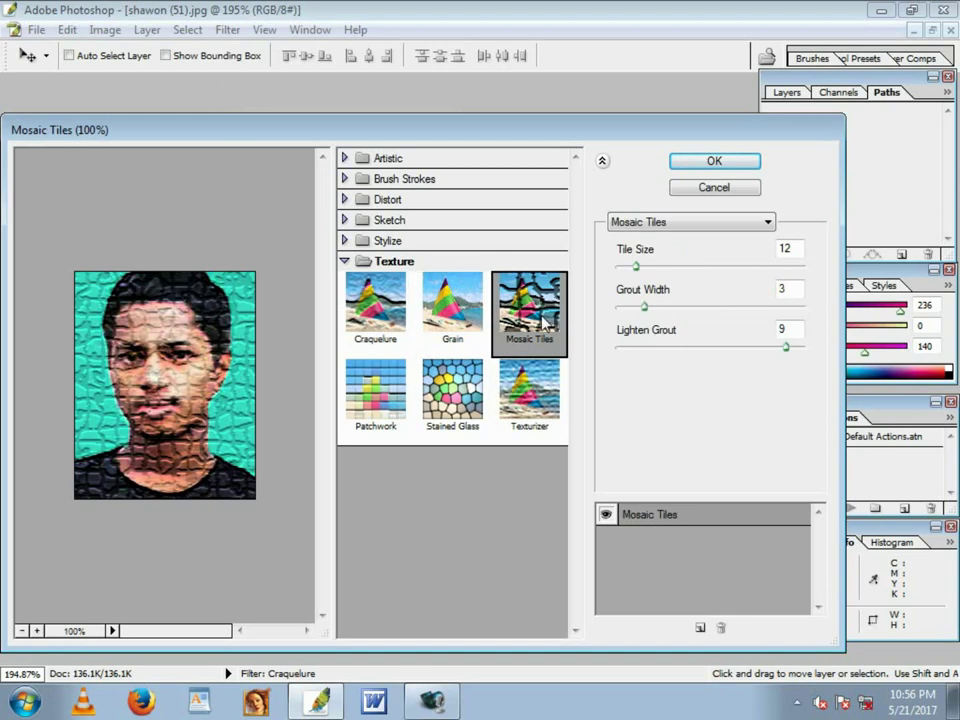
click(463, 395)
click(529, 395)
click(376, 395)
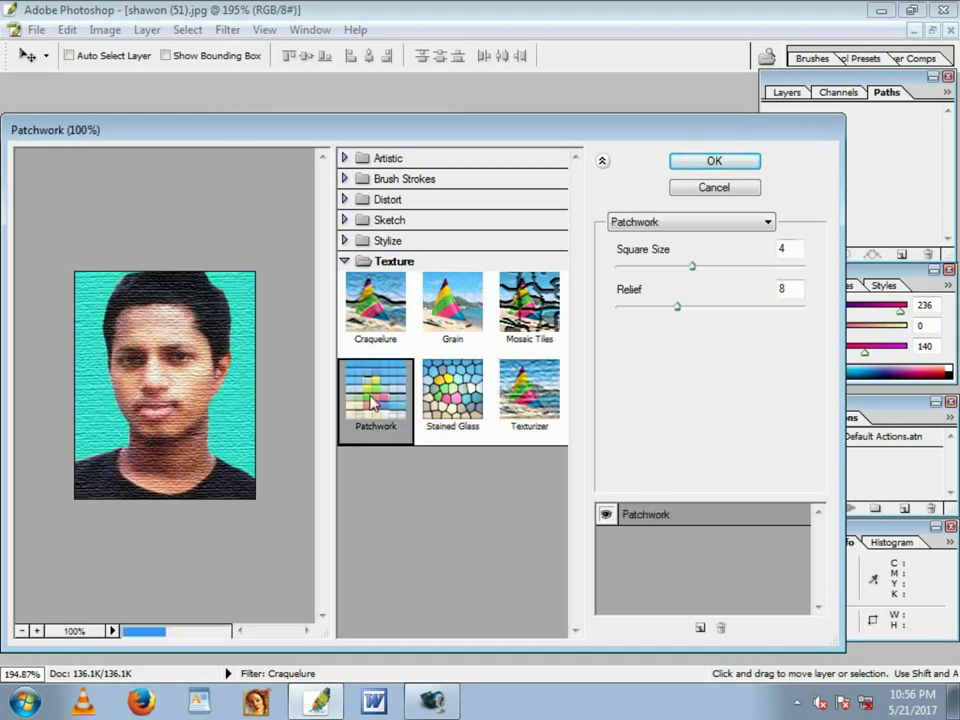
click(453, 395)
click(535, 330)
click(530, 392)
click(453, 392)
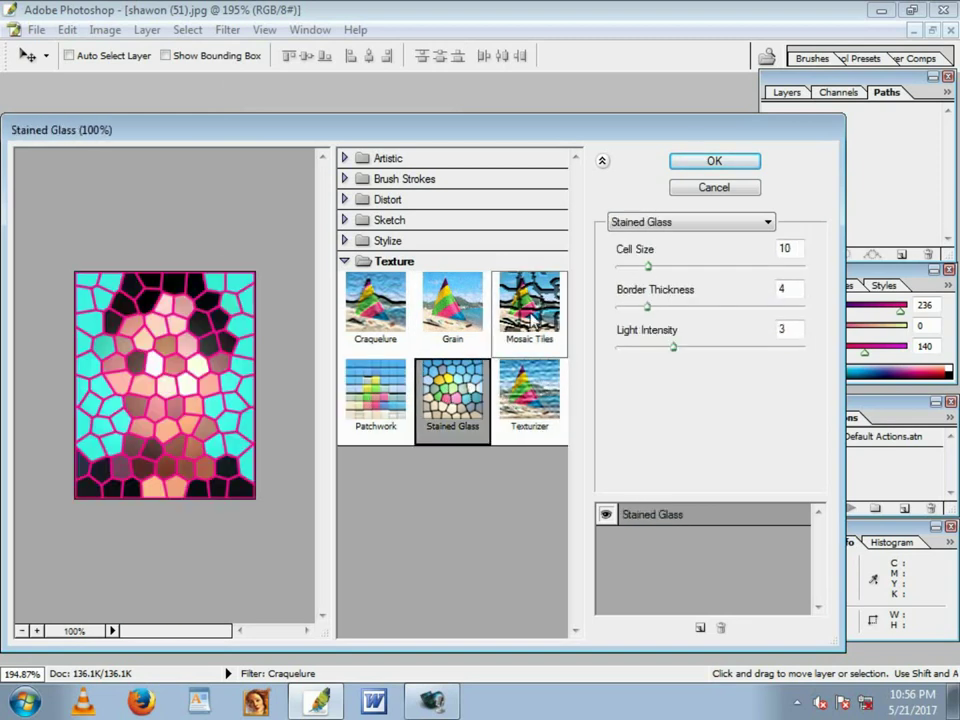
click(529, 305)
Step: Keep comparing Texture effects and shrink the Stained Glass cell size
click(372, 308)
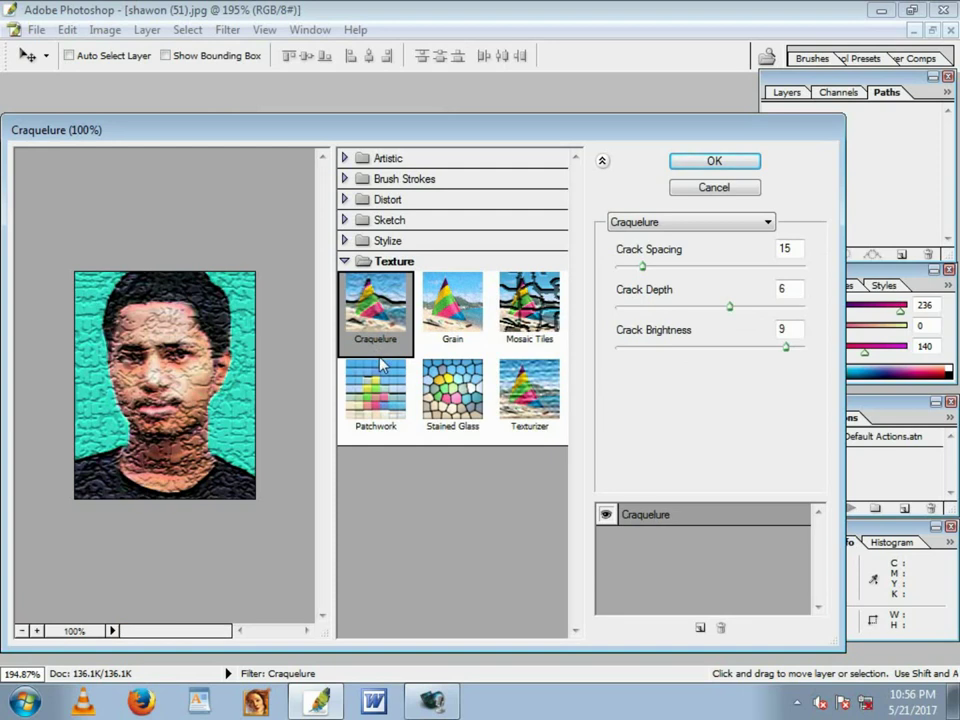
click(378, 392)
click(462, 398)
click(527, 395)
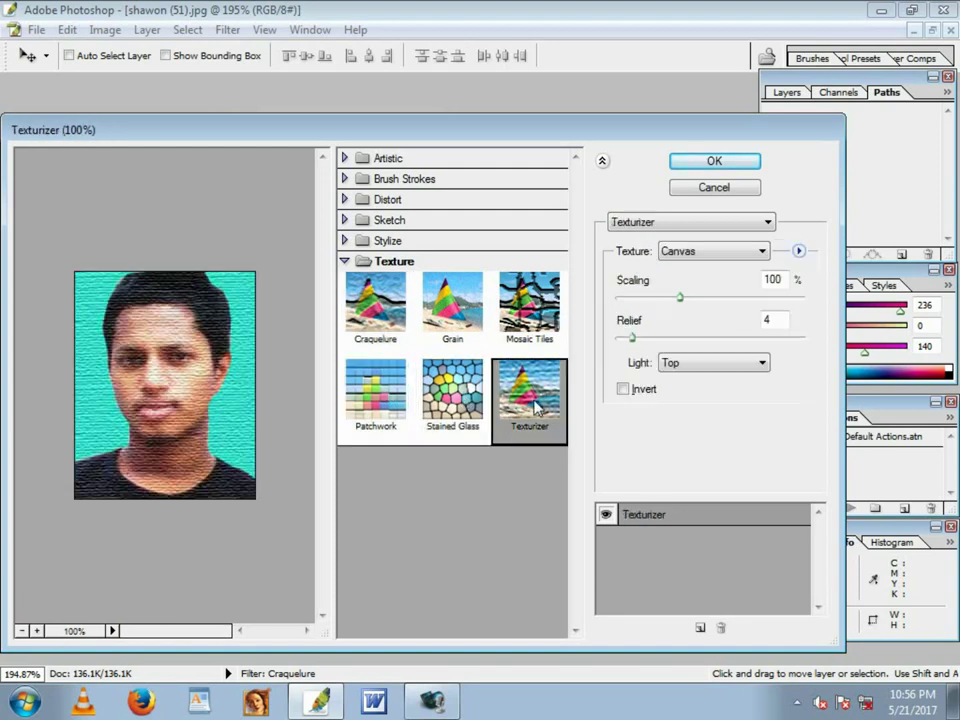
click(455, 395)
click(525, 395)
click(456, 405)
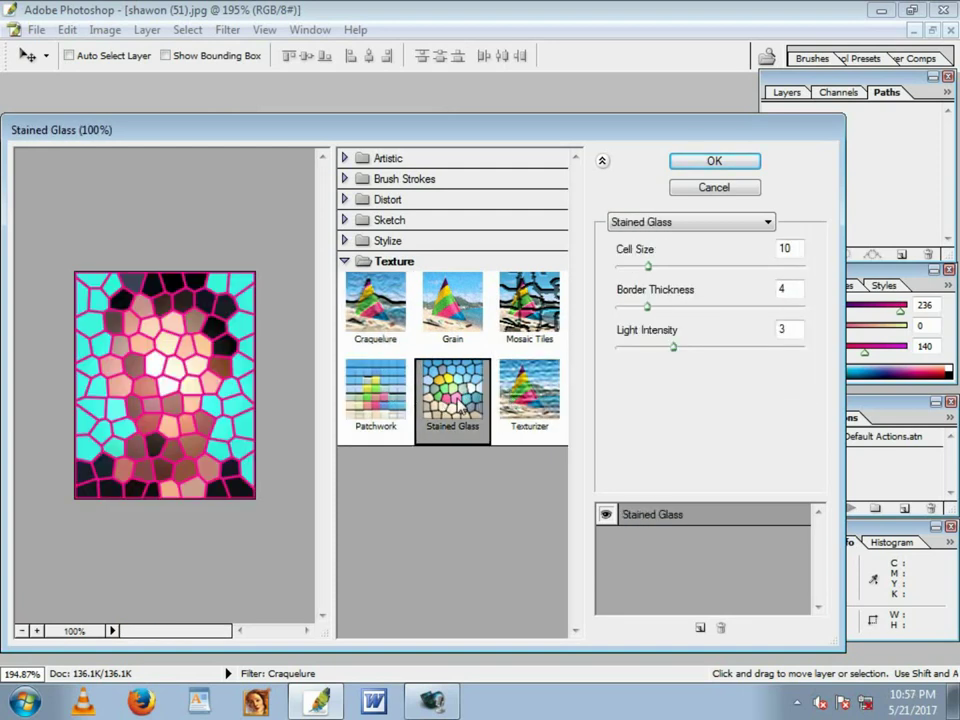
mouse_move(648, 266)
mouse_down()
mouse_move(673, 268)
mouse_move(633, 268)
mouse_up()
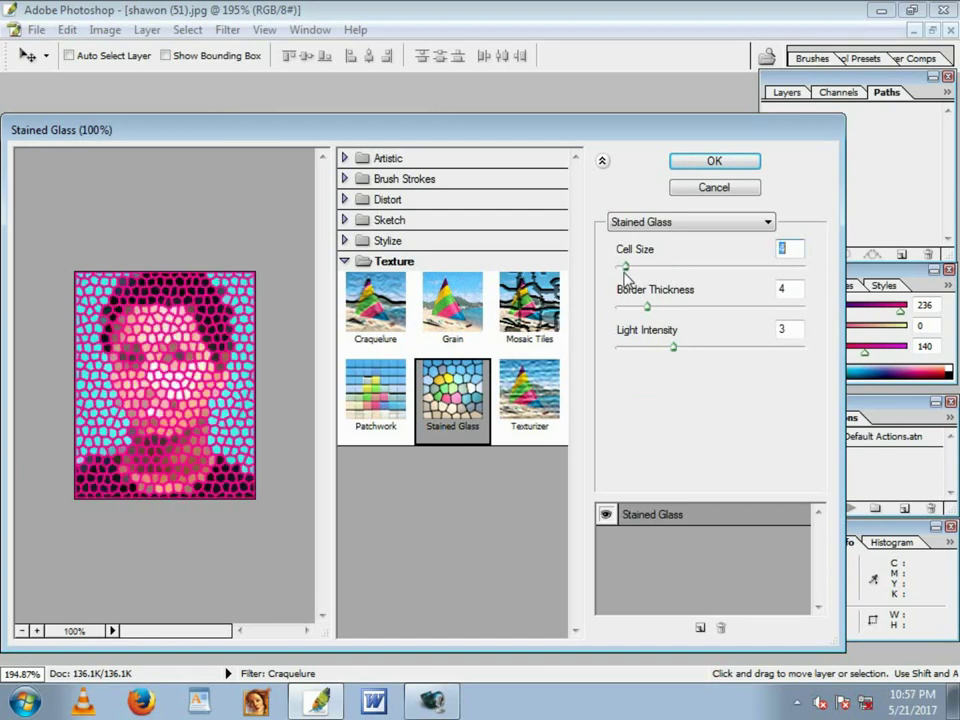
Step: Apply Texturizer Canvas at 70% scaling to the portrait, then undo it
click(545, 385)
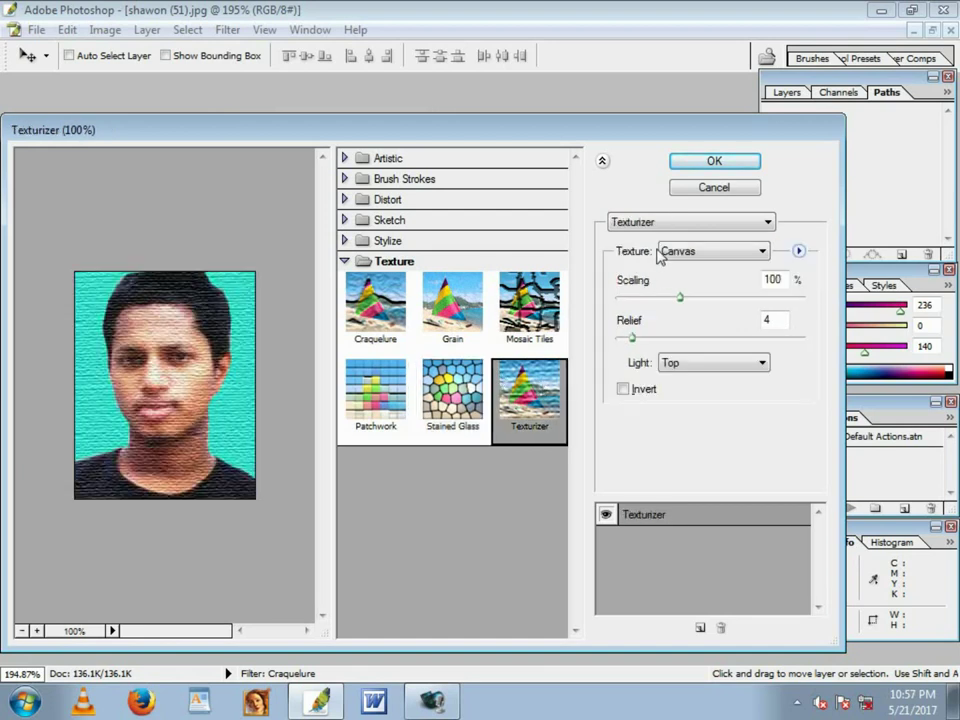
drag(680, 298, 640, 313)
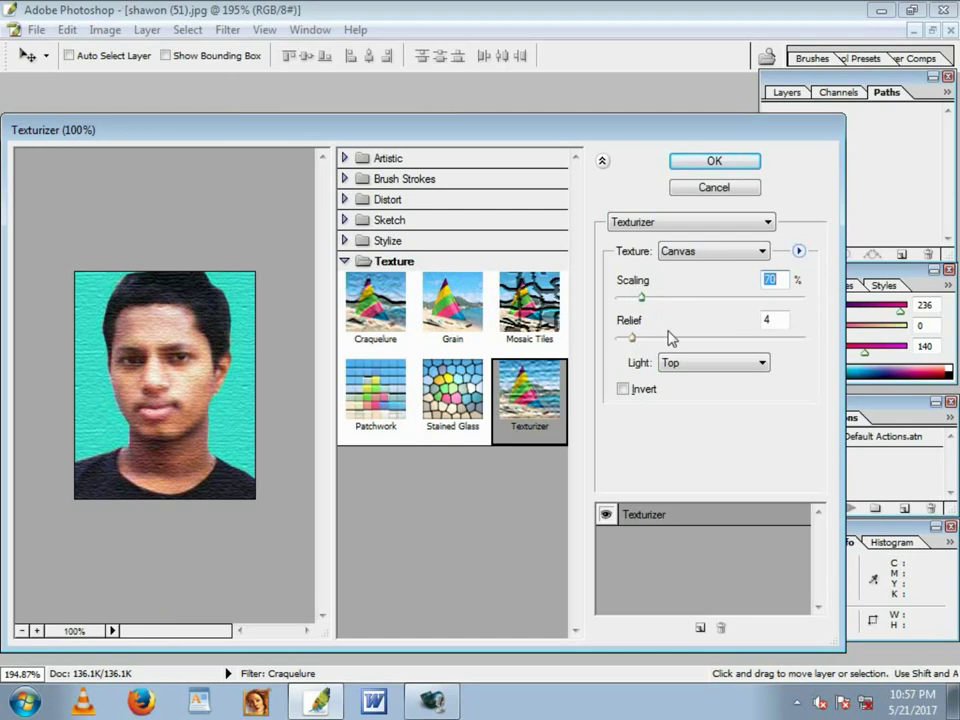
click(715, 166)
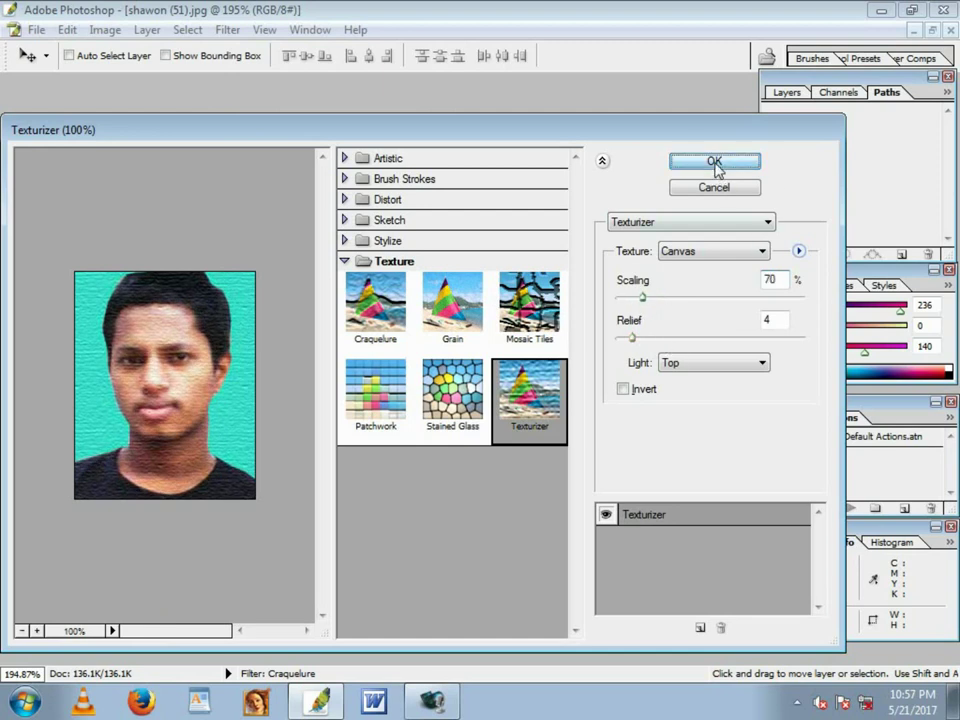
scroll(435, 332, up, 1)
scroll(390, 375, up, 1)
scroll(400, 380, down, 1)
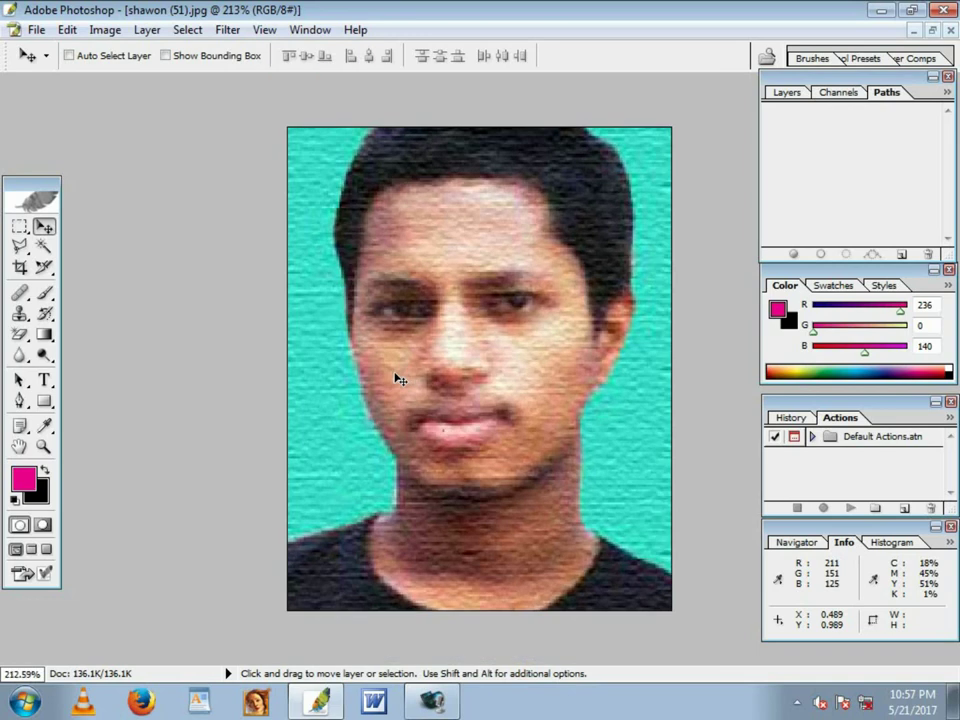
key(ctrl+alt+z)
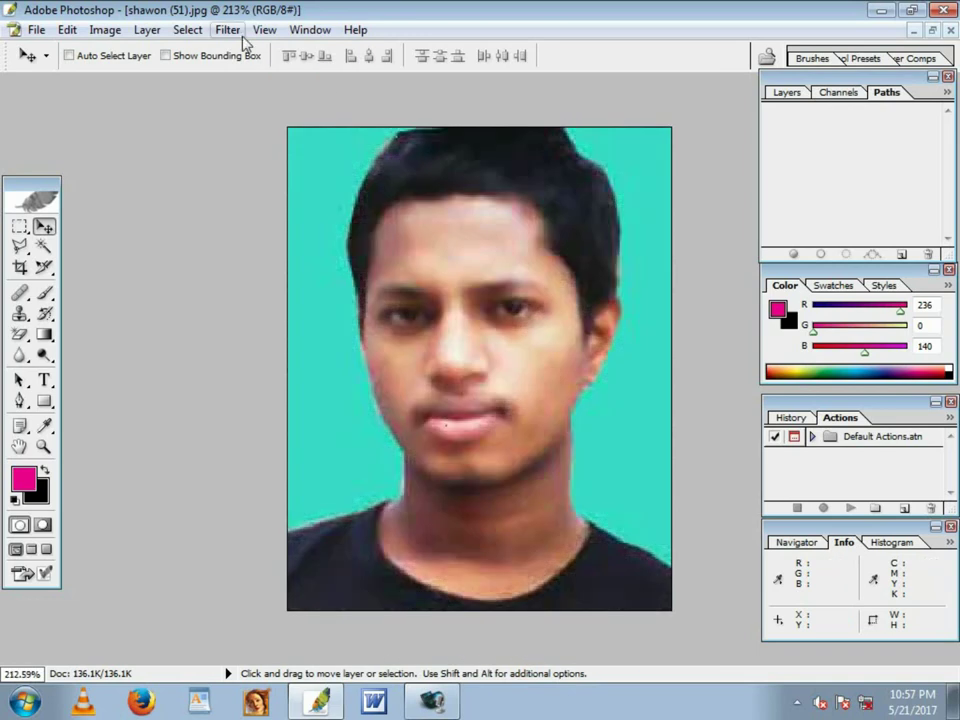
click(226, 31)
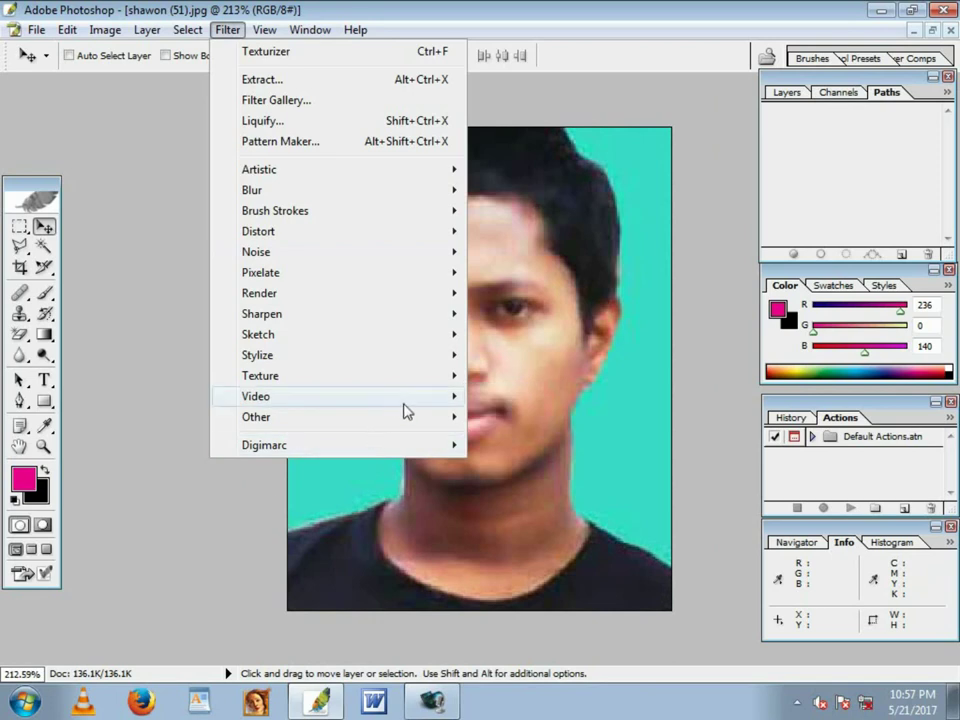
click(650, 313)
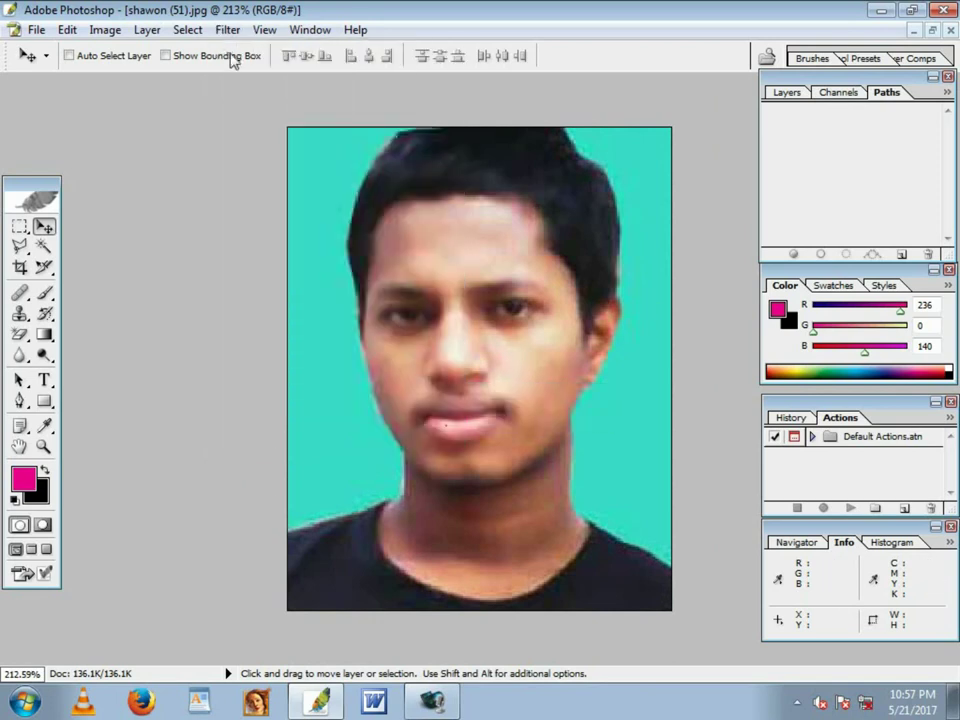